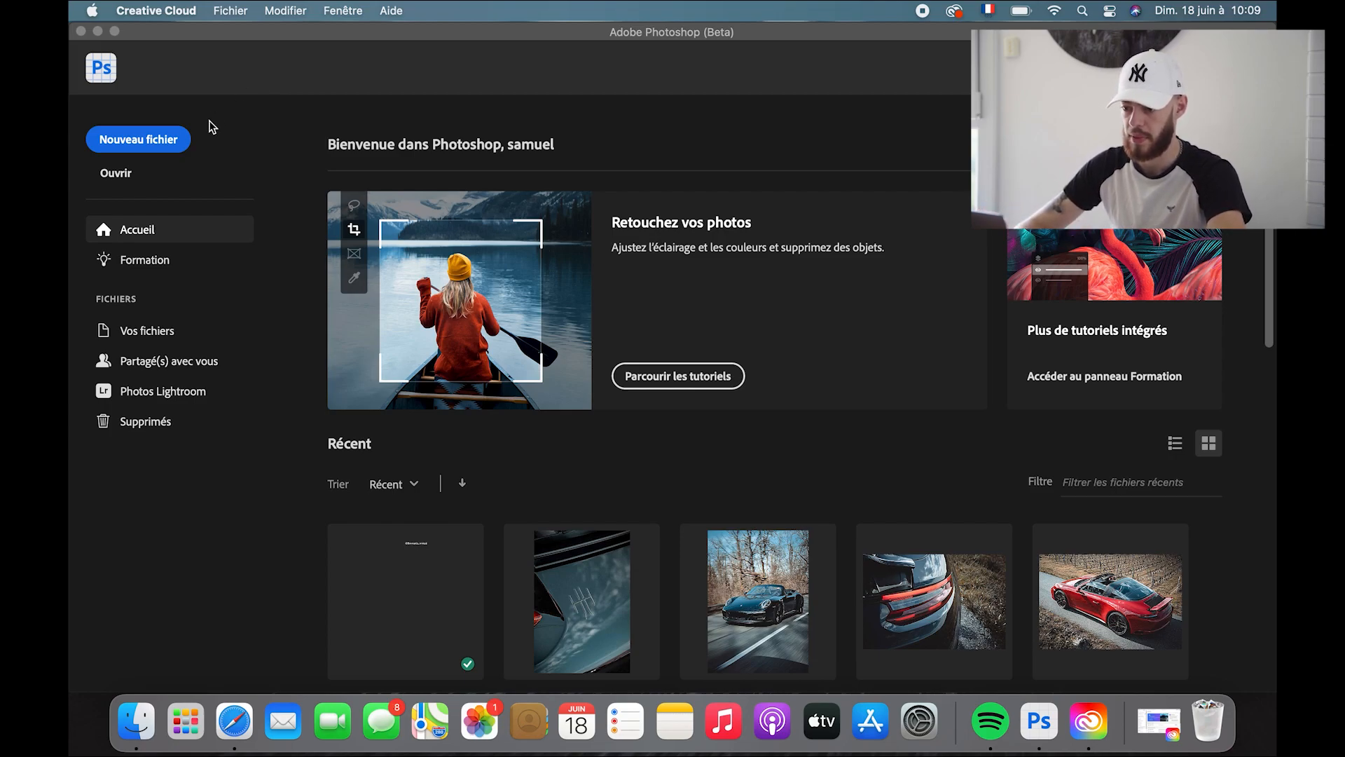
Step: Open DSC08916-2.jpg from the Photo 1 folder on the desktop, discarding its embedded colour profile
click(129, 175)
click(129, 175)
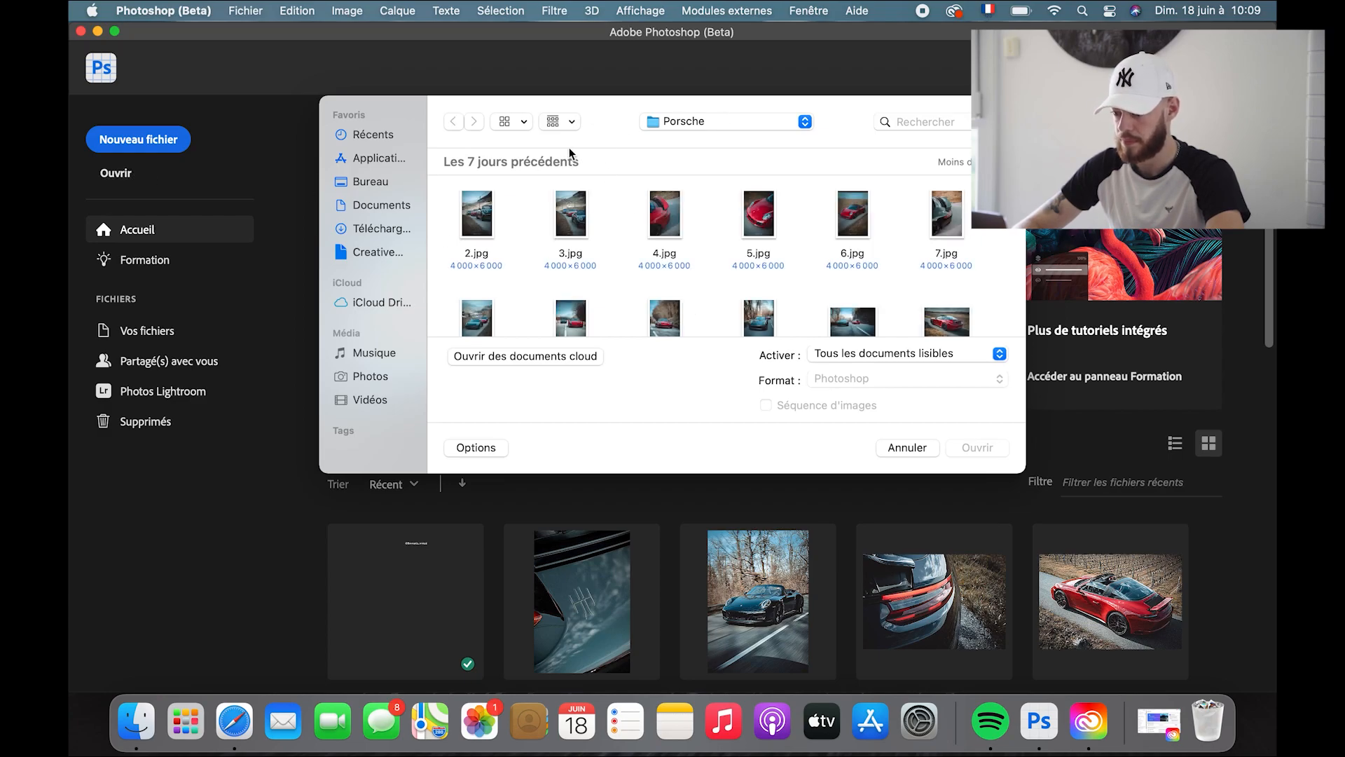
click(360, 184)
double_click(481, 217)
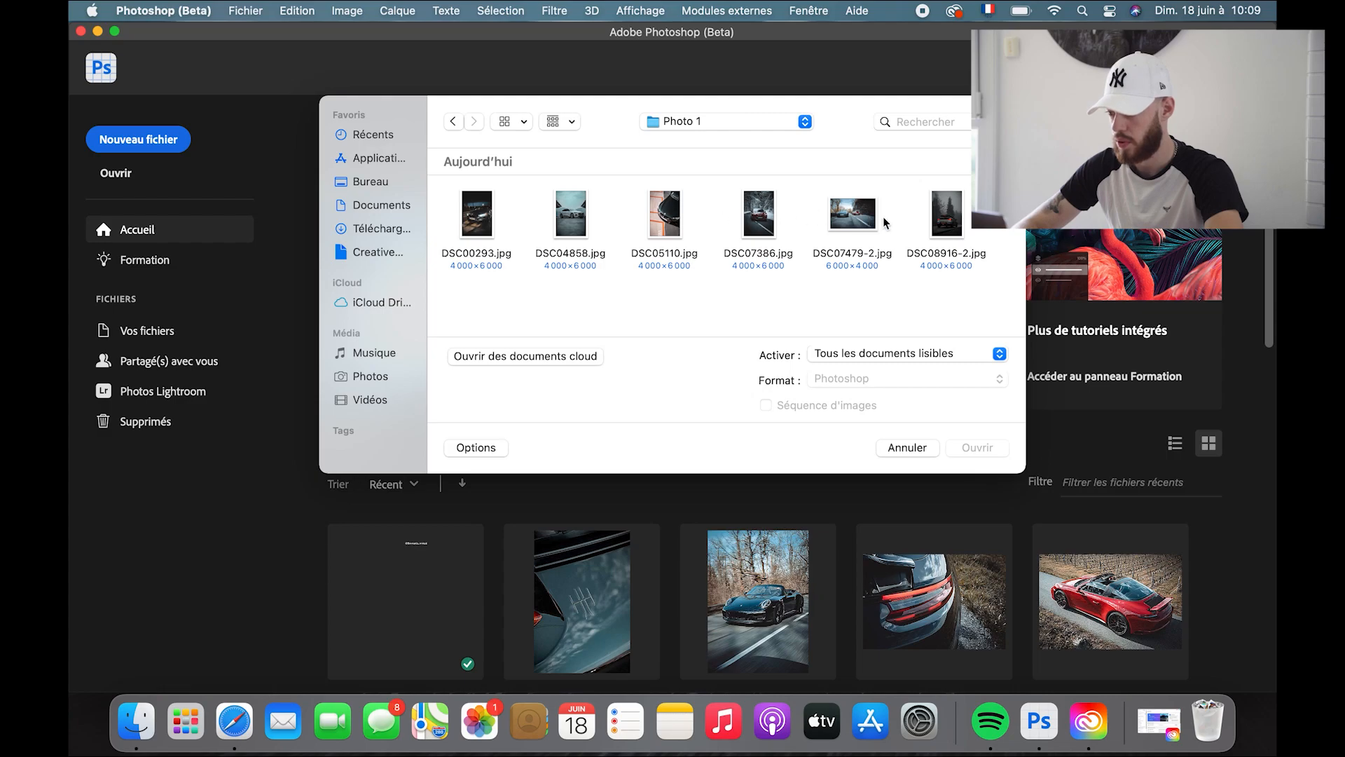
double_click(946, 216)
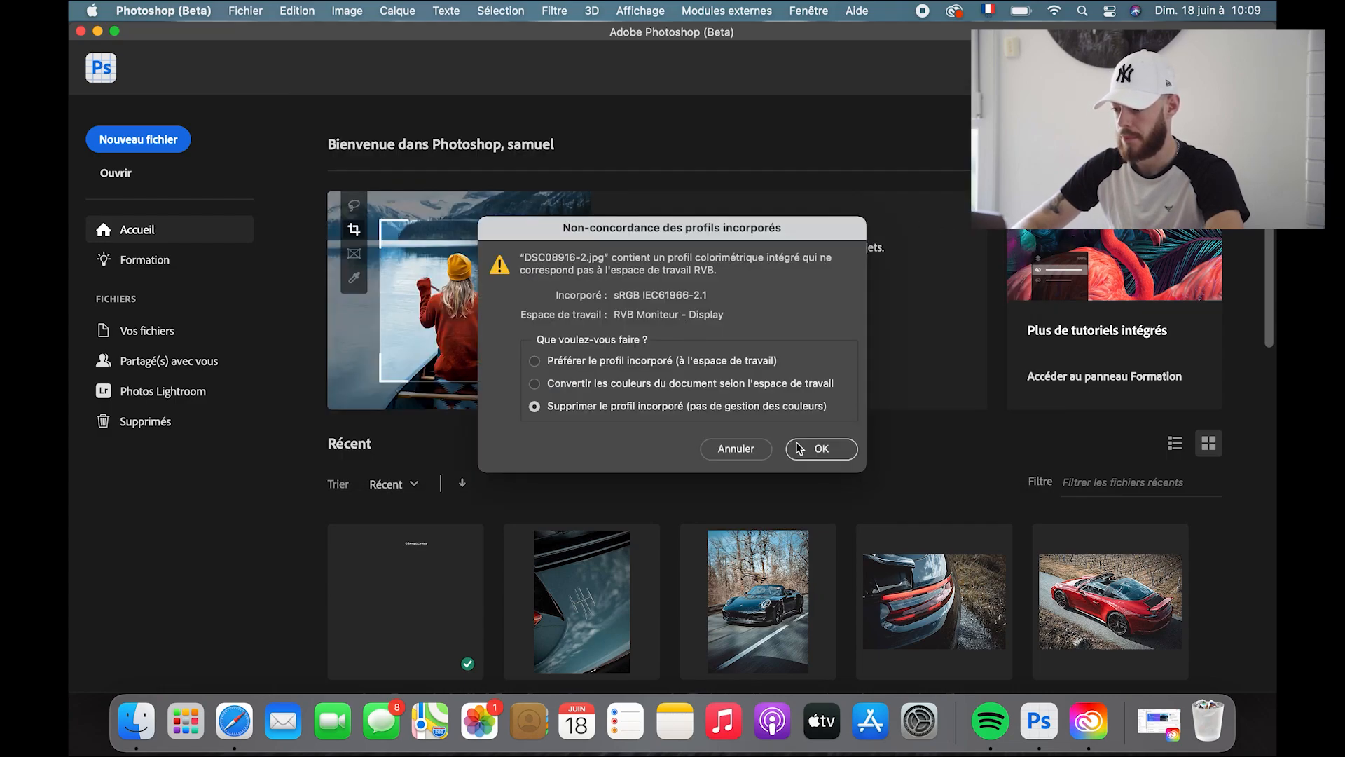
click(801, 449)
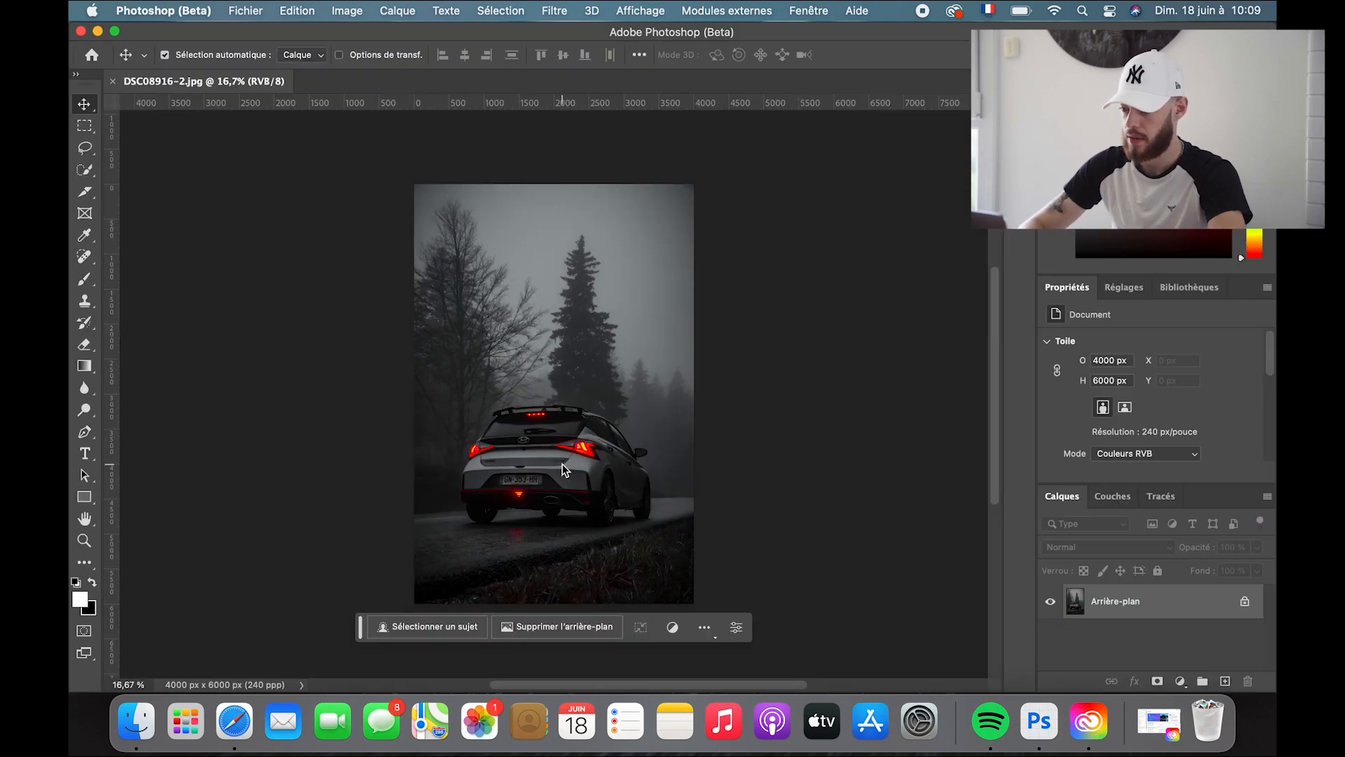
Step: Activate the Spot Healing Brush for retouching the car's licence plate and set the brush size to 25 px
scroll(565, 470, up, 3)
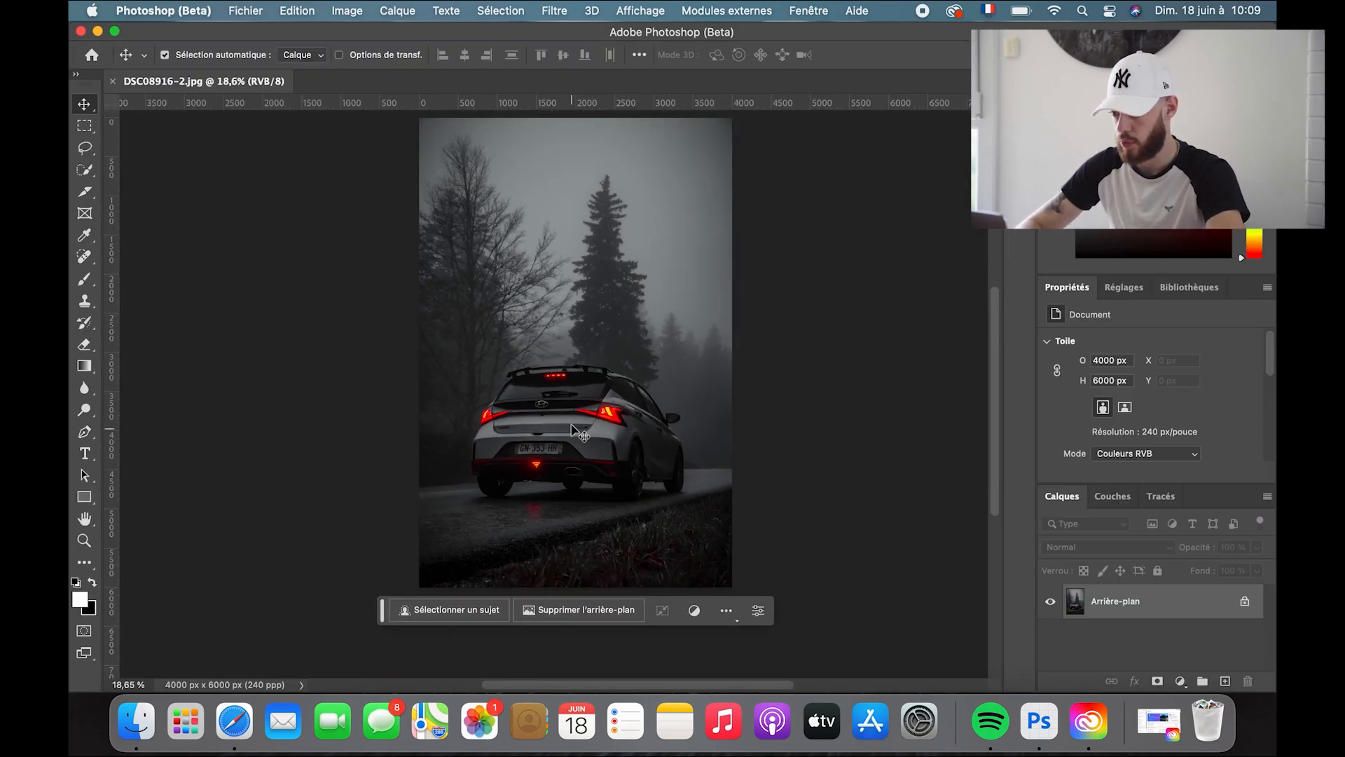
scroll(527, 410, up, 3)
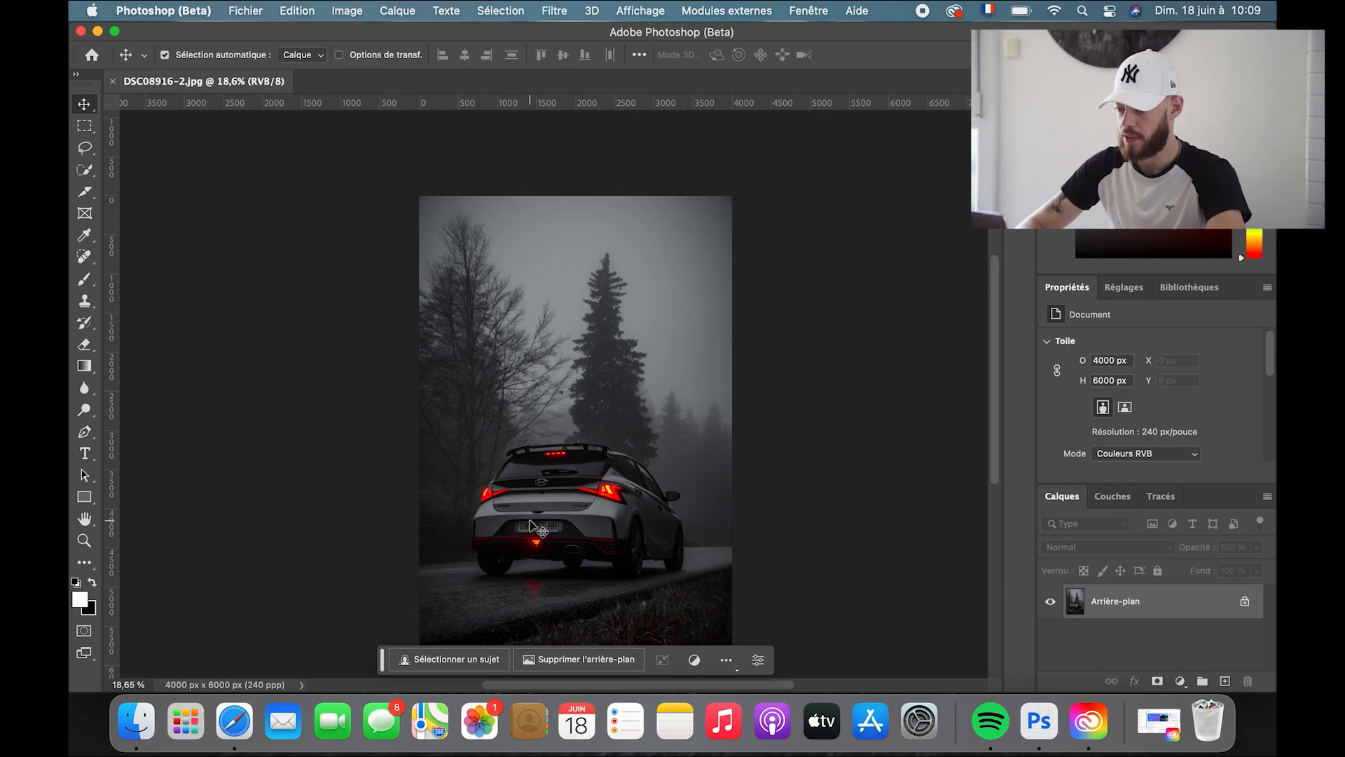
scroll(533, 525, up, 5)
scroll(518, 490, down, 1)
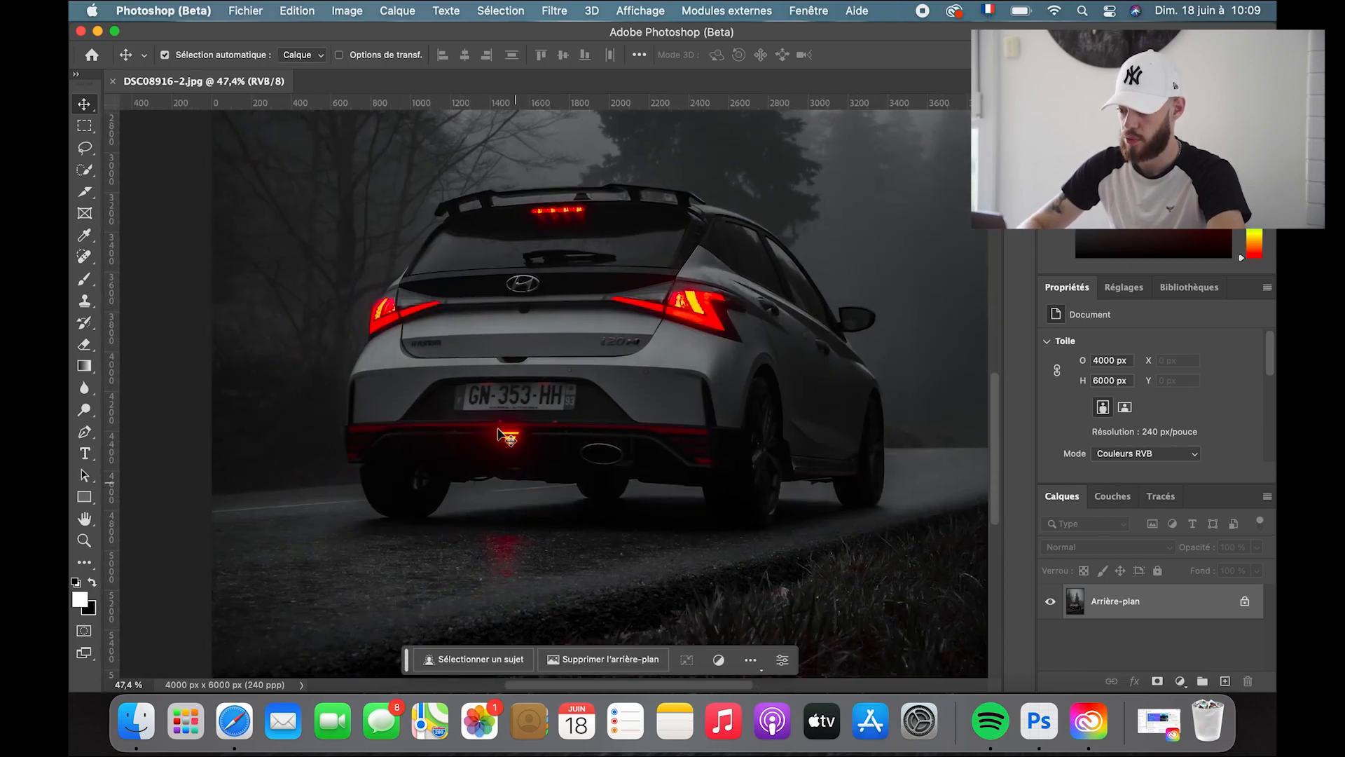
scroll(506, 455, up, 5)
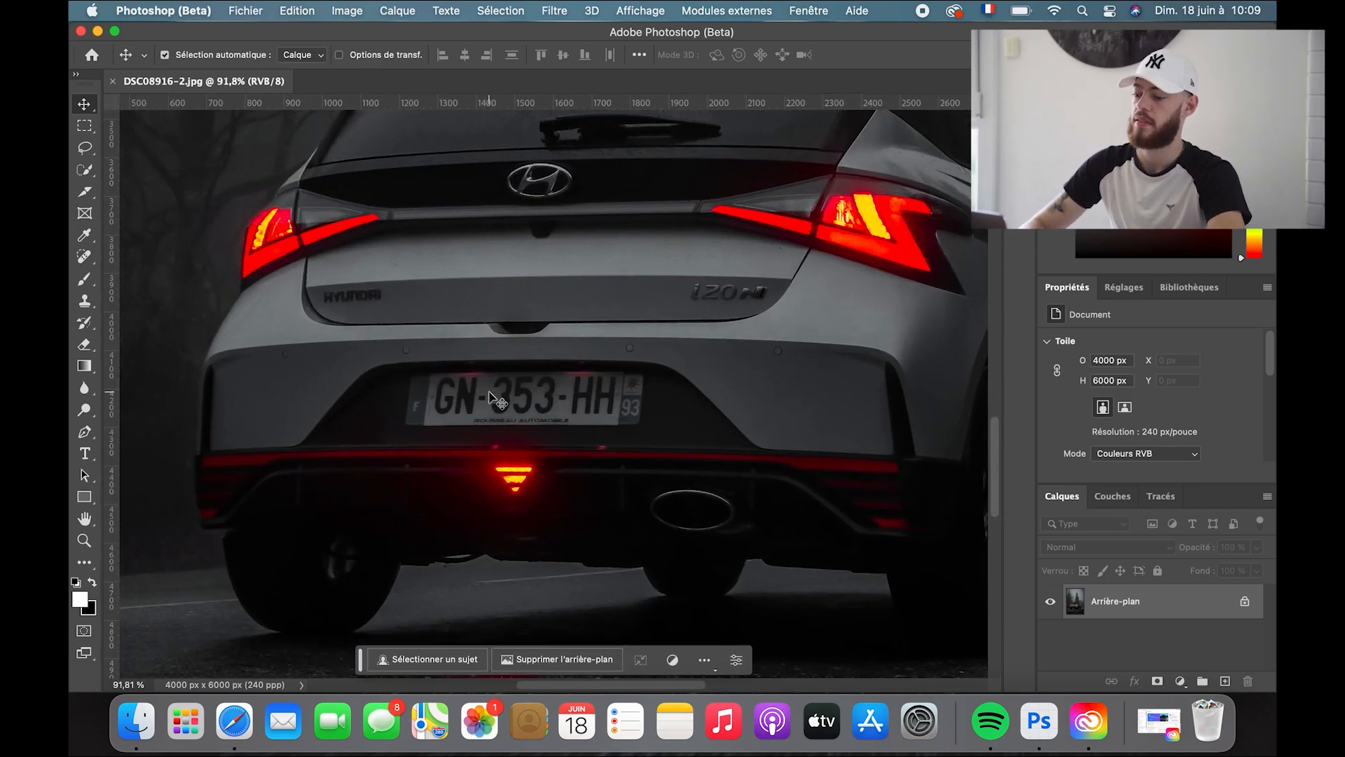
scroll(492, 398, up, 5)
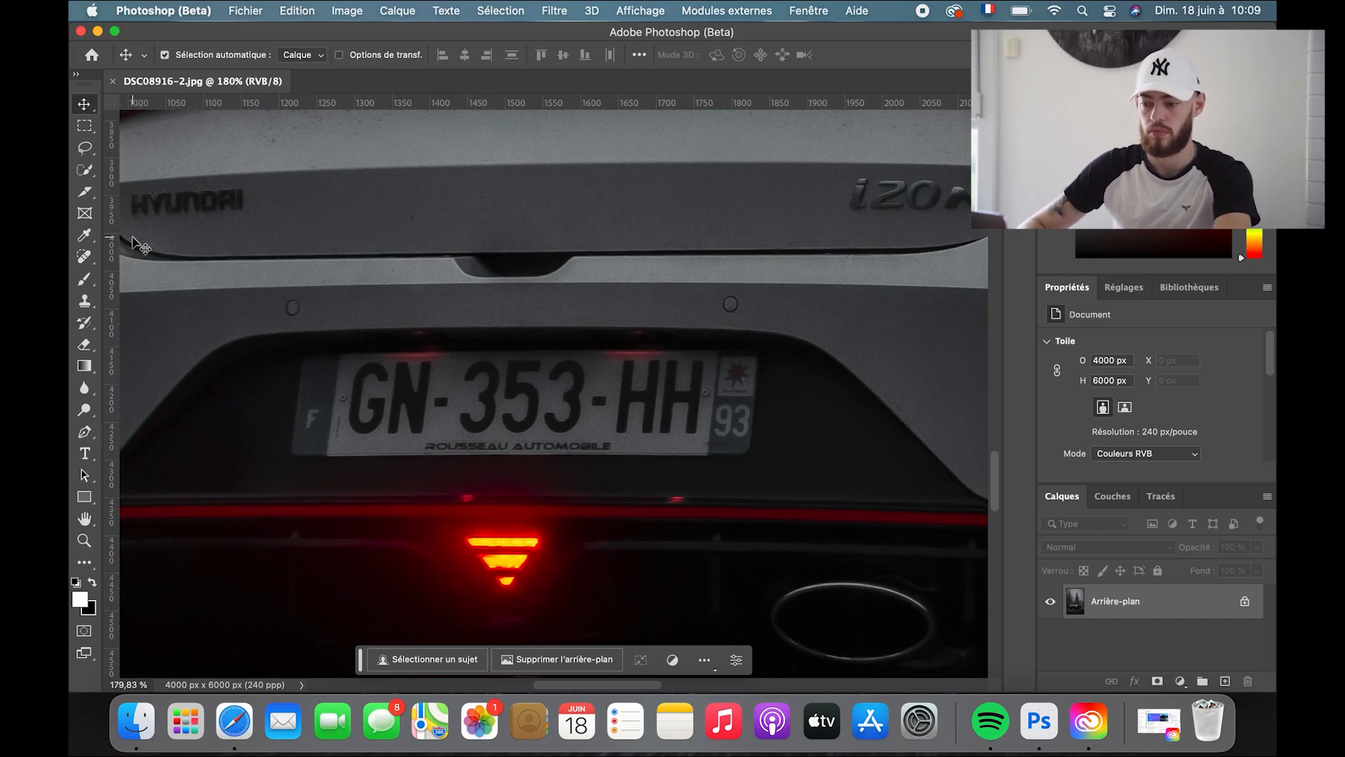
click(84, 257)
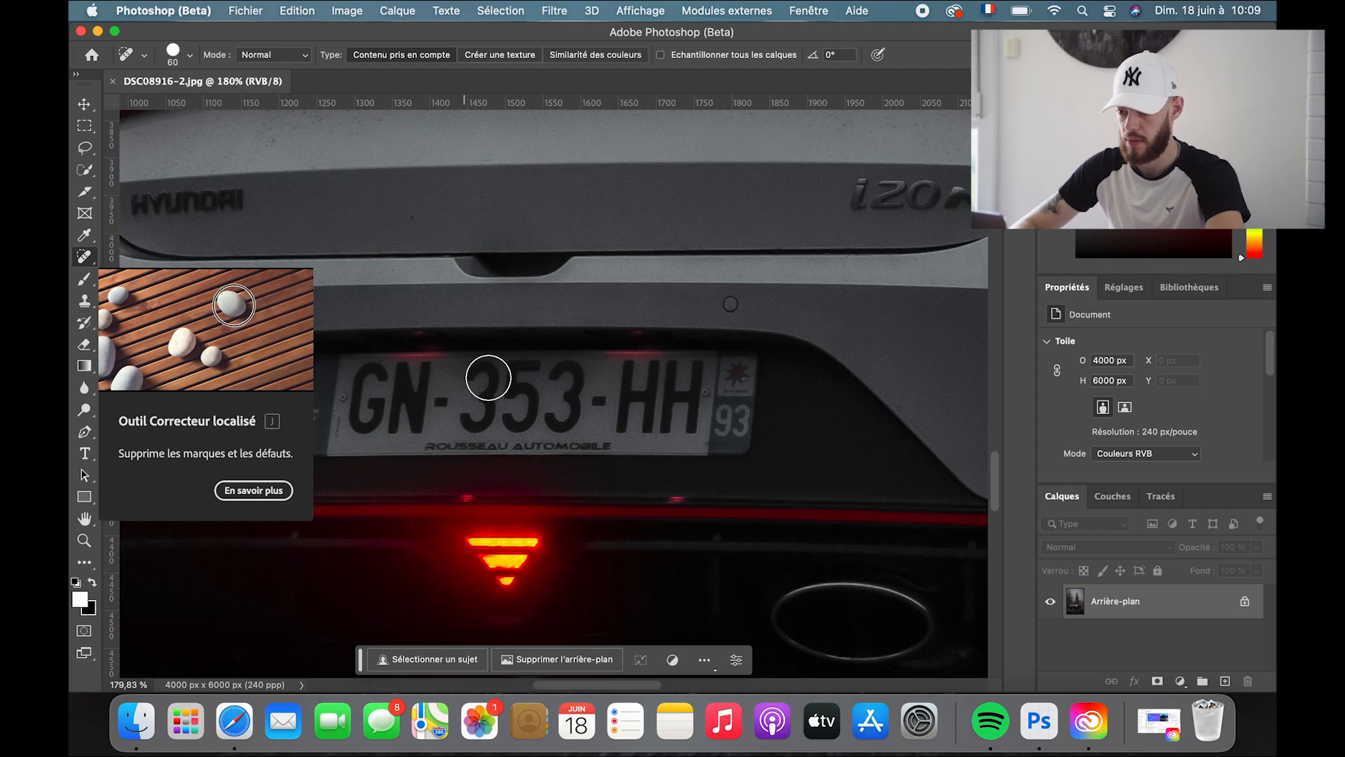
click(191, 53)
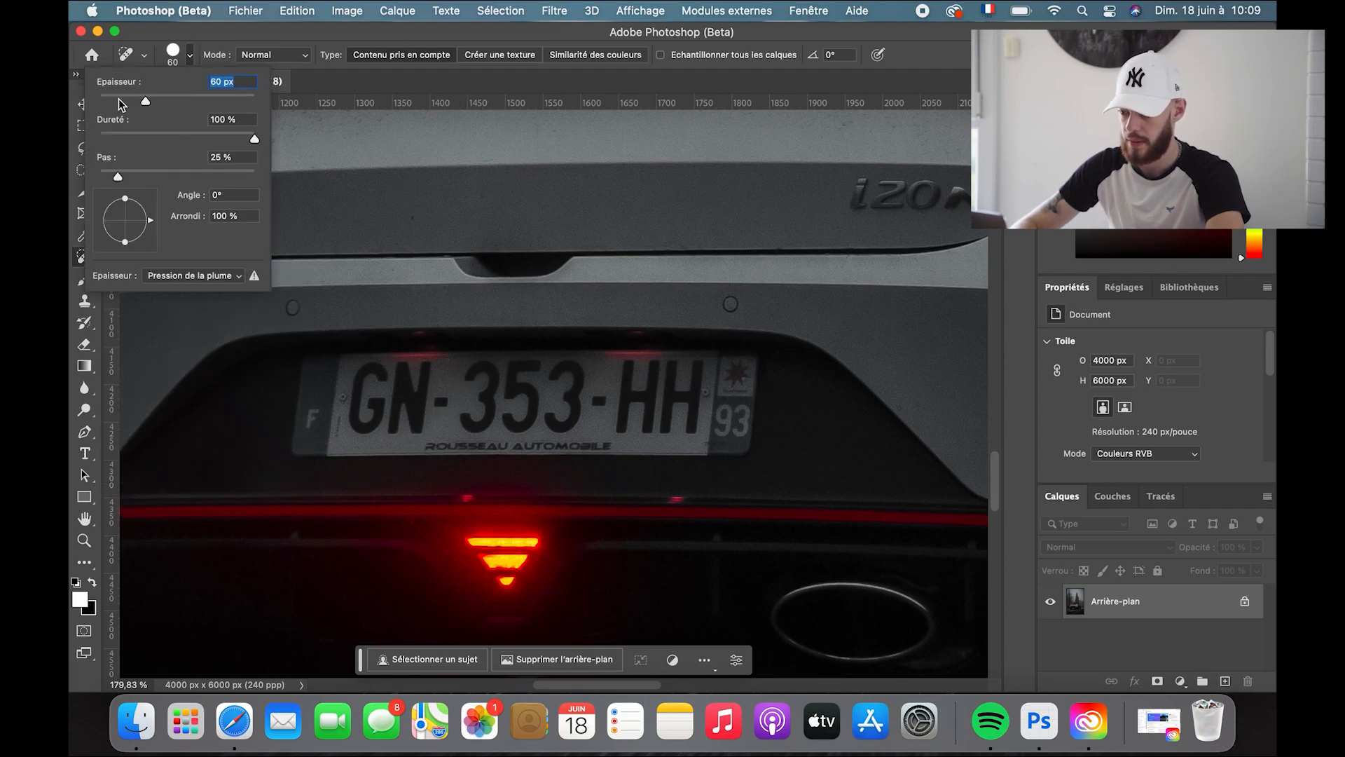
scroll(439, 397, up, 5)
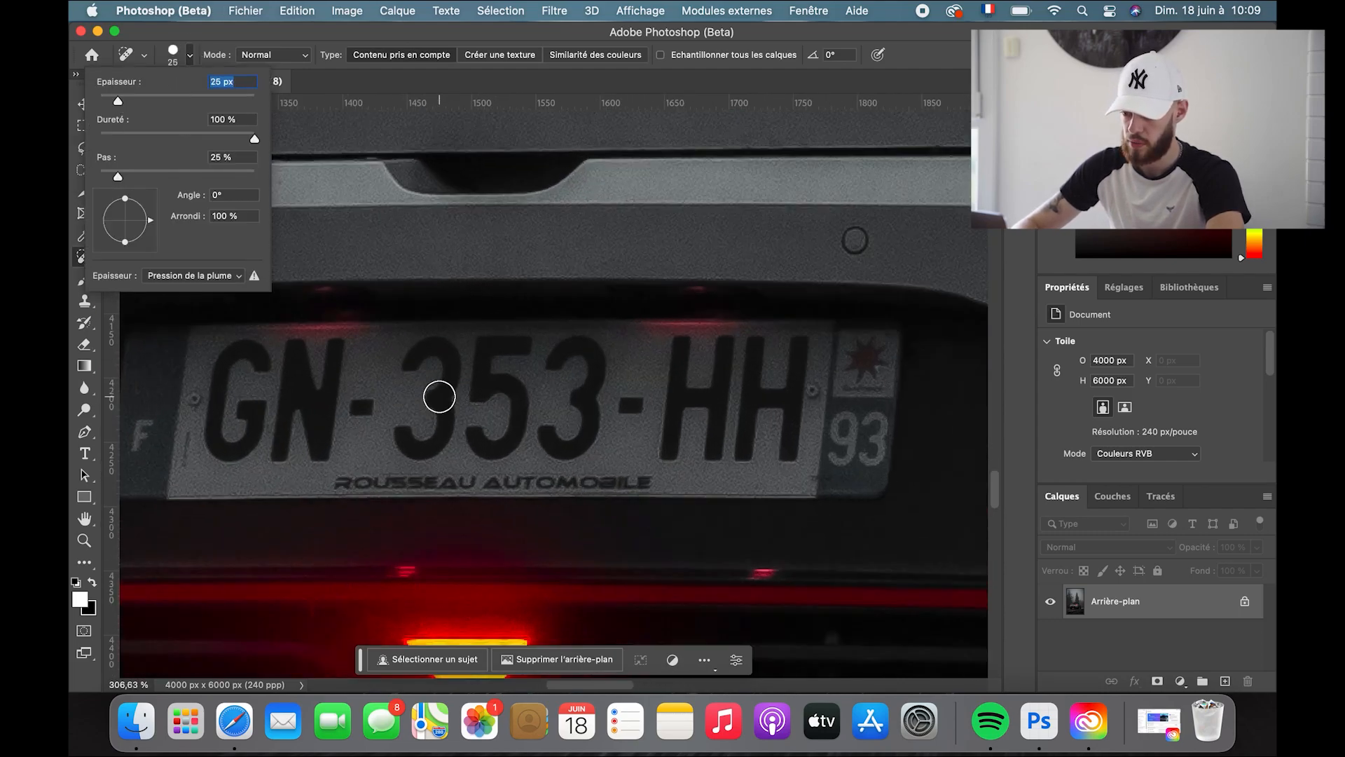
Step: Paint out the two dashes and the first digit on the licence plate with the Spot Healing Brush
click(362, 409)
drag(633, 408, 627, 412)
click(396, 433)
click(406, 442)
mouse_move(400, 437)
mouse_down()
mouse_move(429, 445)
mouse_move(439, 357)
mouse_move(413, 368)
mouse_up()
mouse_move(399, 455)
mouse_down()
mouse_move(447, 418)
mouse_move(428, 402)
mouse_move(433, 351)
mouse_move(445, 380)
mouse_move(438, 351)
mouse_up()
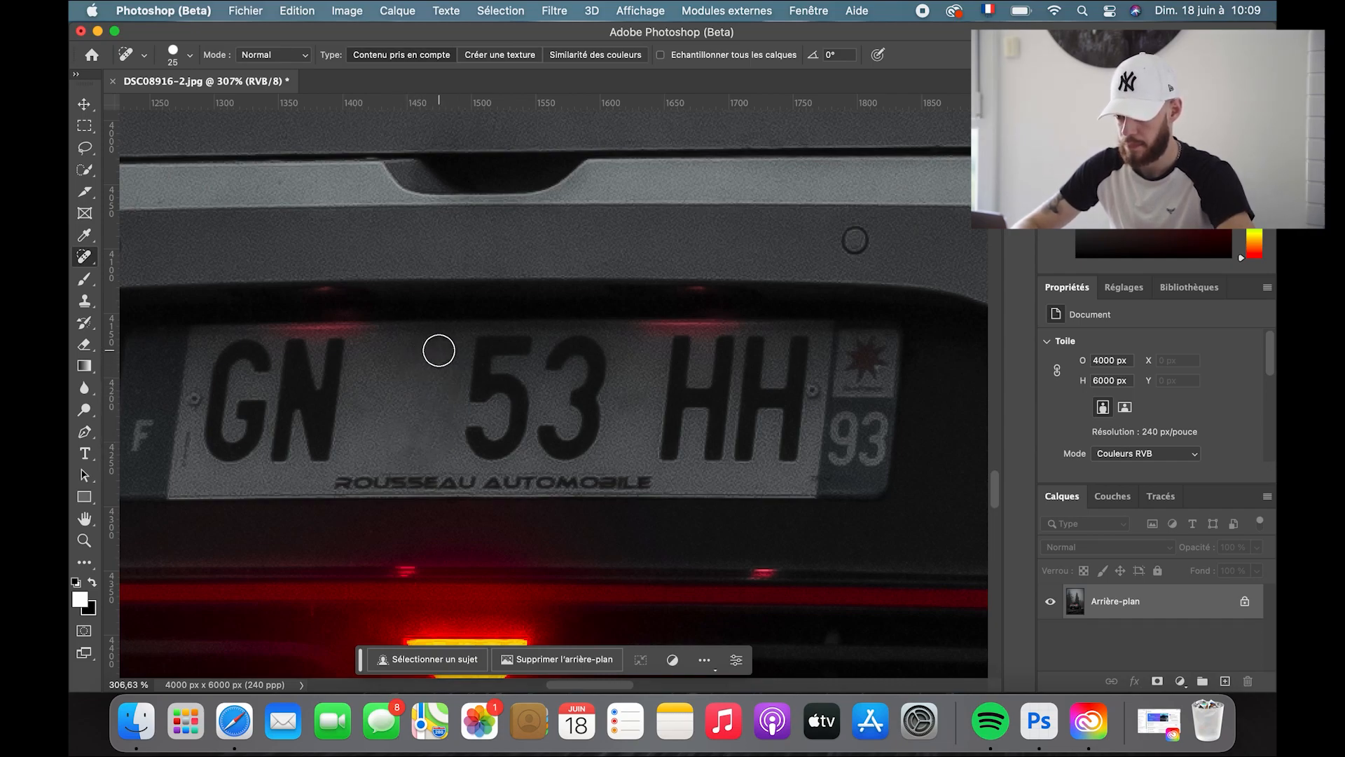
Step: Paint out the first two letters and the remaining two middle digits on the licence plate
mouse_move(285, 444)
mouse_down()
mouse_move(301, 360)
mouse_move(285, 454)
mouse_move(321, 376)
mouse_move(330, 399)
mouse_move(333, 351)
mouse_up()
mouse_move(260, 377)
mouse_down()
mouse_move(234, 364)
mouse_move(211, 435)
mouse_move(237, 444)
mouse_move(242, 410)
mouse_move(258, 410)
mouse_move(222, 363)
mouse_move(274, 354)
mouse_up()
mouse_move(498, 429)
mouse_down()
mouse_move(497, 456)
mouse_move(516, 428)
mouse_move(520, 389)
mouse_move(500, 379)
mouse_move(480, 399)
mouse_move(482, 346)
mouse_move(525, 352)
mouse_move(510, 393)
mouse_move(488, 357)
mouse_move(519, 385)
mouse_move(494, 357)
mouse_up()
mouse_move(543, 406)
mouse_down()
mouse_move(545, 439)
mouse_move(565, 456)
mouse_move(591, 411)
mouse_move(558, 362)
mouse_move(583, 351)
mouse_move(596, 389)
mouse_up()
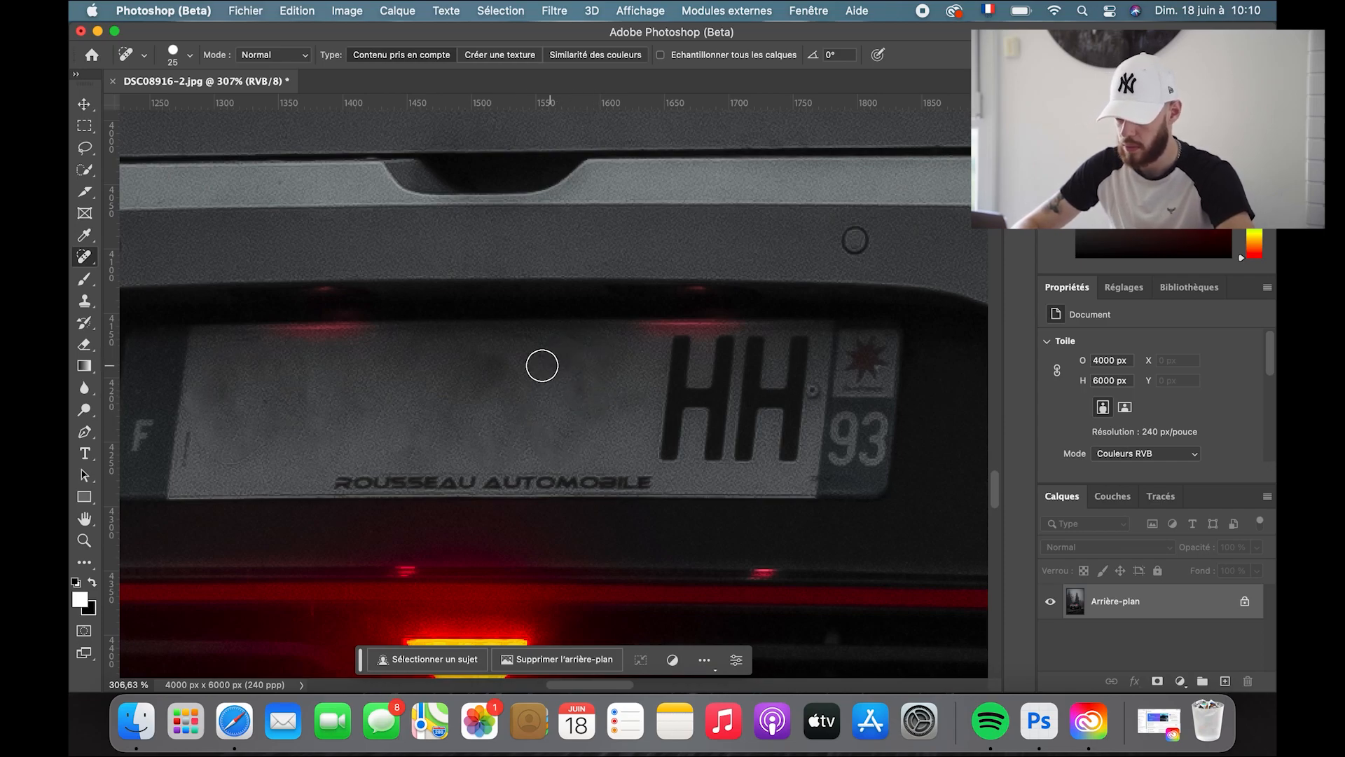
Step: Paint out the last two large letters on the licence plate with the Spot Healing Brush
mouse_move(652, 435)
mouse_down()
mouse_move(681, 349)
mouse_move(685, 410)
mouse_move(713, 402)
mouse_move(713, 347)
mouse_move(687, 389)
mouse_move(718, 394)
mouse_move(712, 459)
mouse_up()
drag(757, 346, 743, 458)
mouse_move(766, 393)
mouse_down()
mouse_move(757, 349)
mouse_move(765, 364)
mouse_move(800, 350)
mouse_move(786, 456)
mouse_up()
mouse_move(784, 391)
mouse_down()
mouse_move(634, 412)
mouse_move(782, 411)
mouse_up()
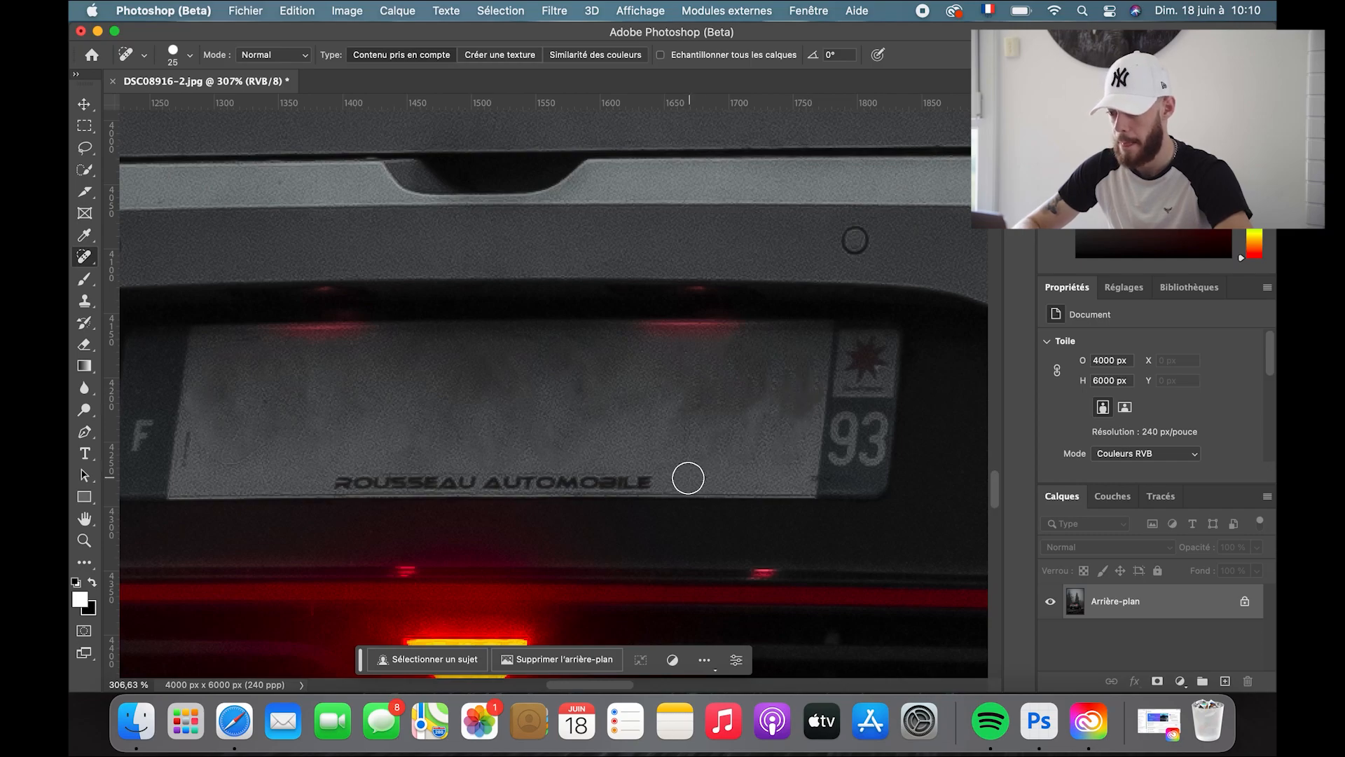
Step: Examine how the cleaned licence plate looks within the whole photo
scroll(688, 478, down, 3)
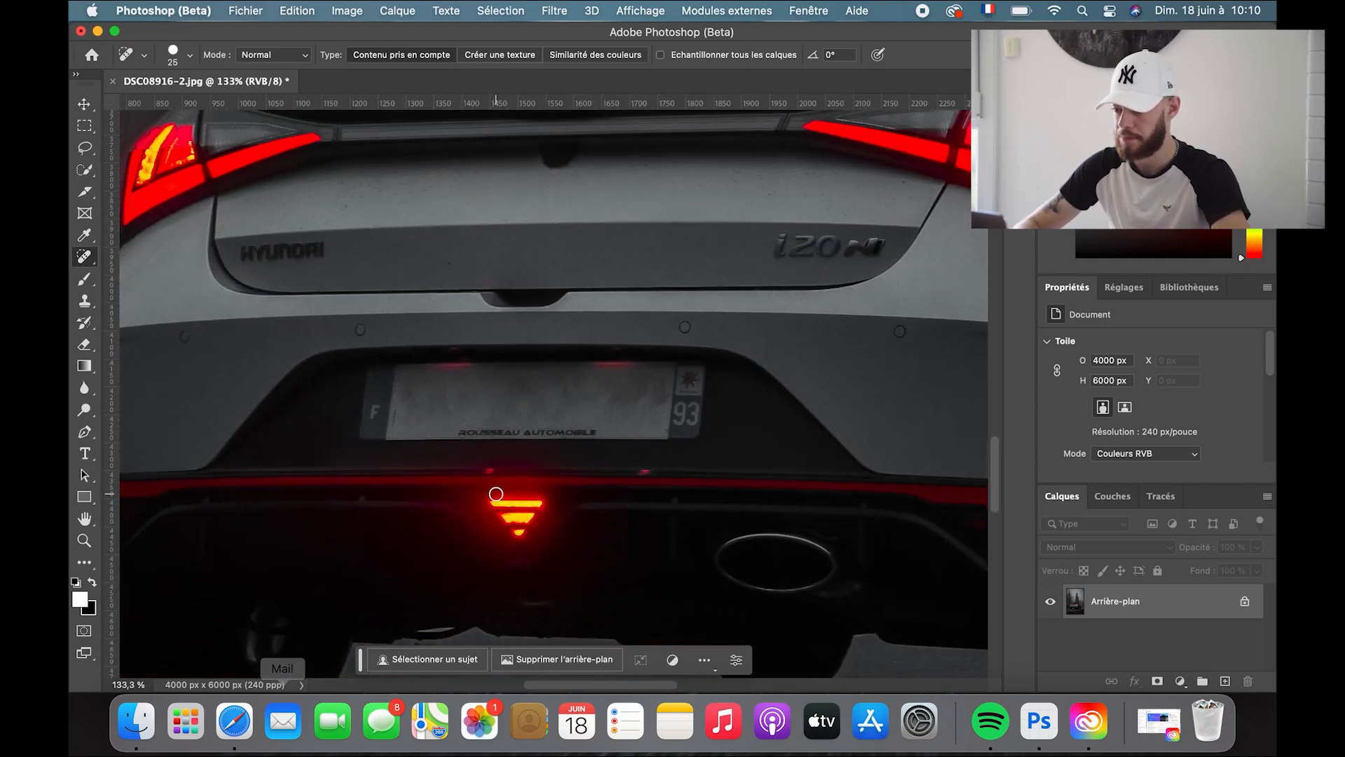
scroll(496, 494, down, 5)
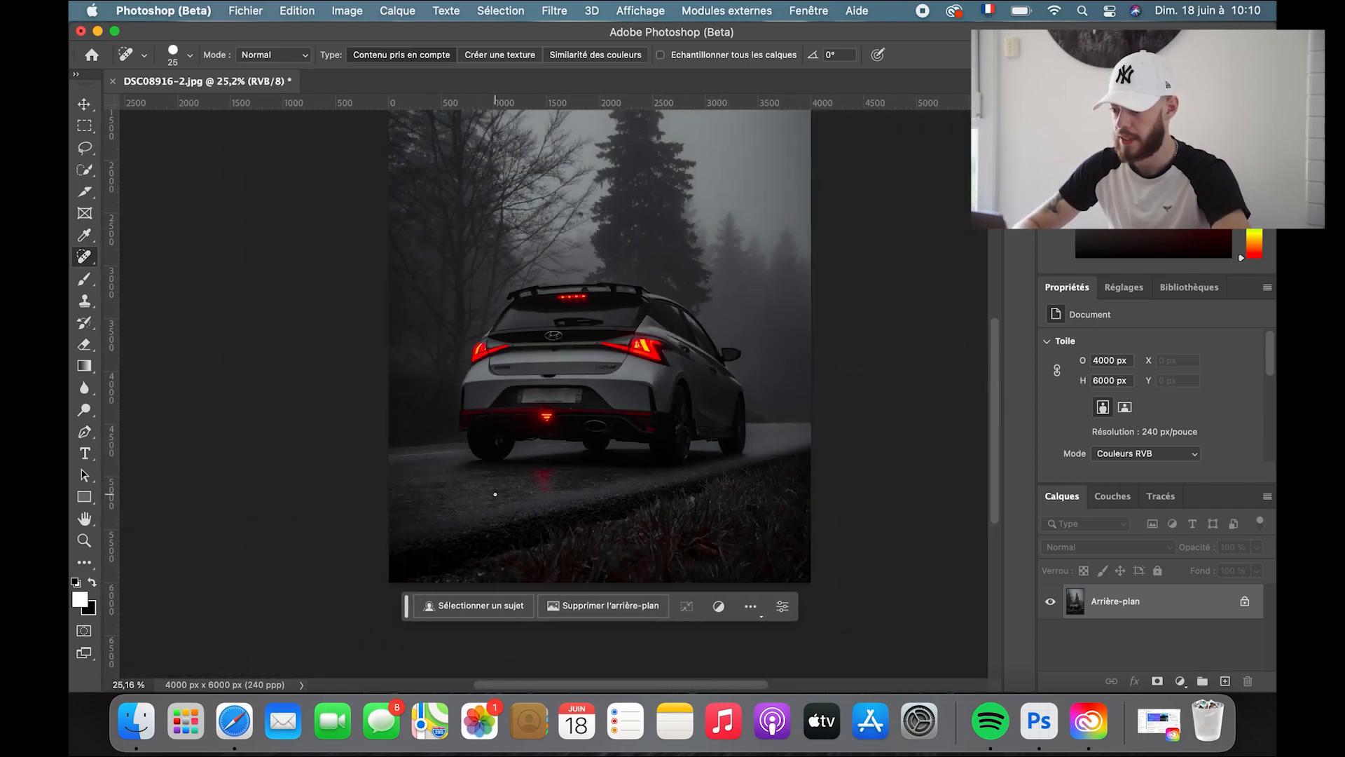
scroll(495, 494, down, 2)
scroll(603, 358, up, 2)
scroll(604, 357, up, 3)
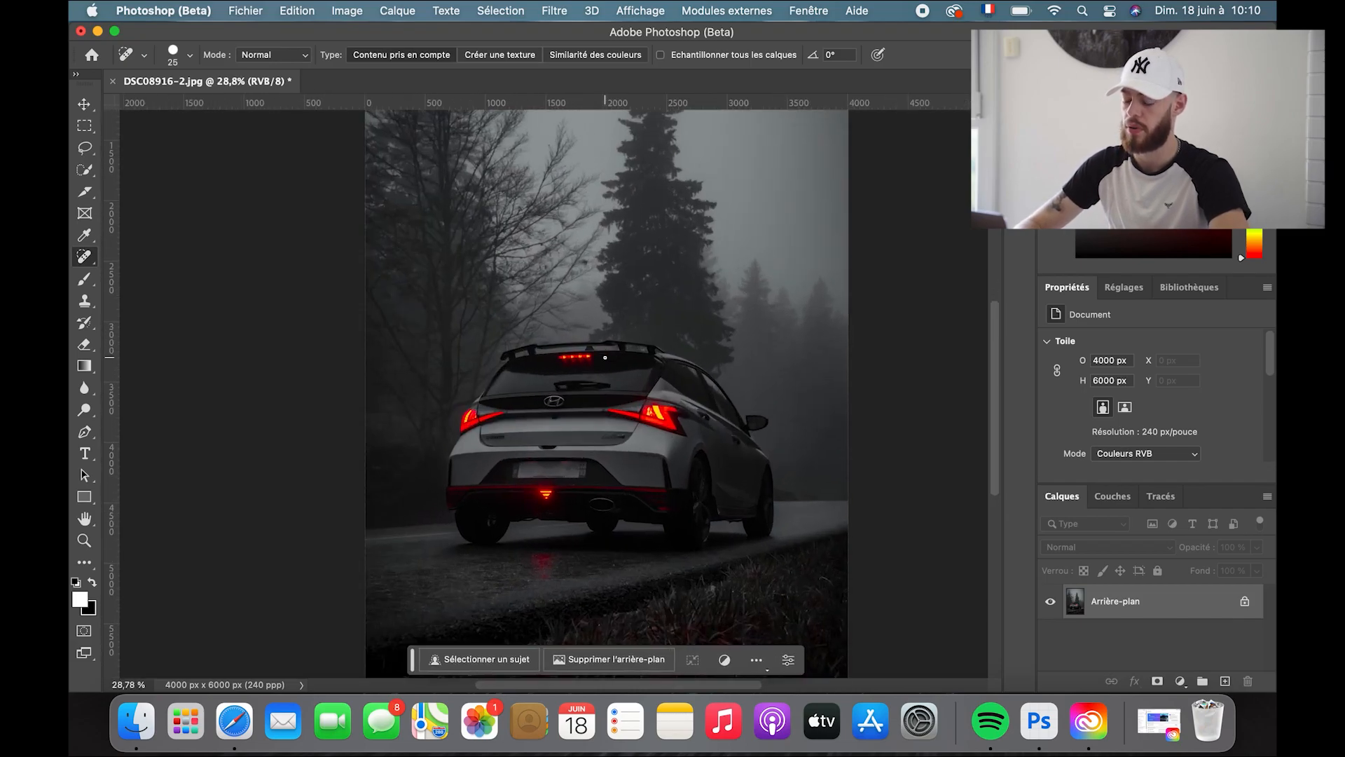
scroll(604, 357, up, 5)
scroll(605, 357, right, 2)
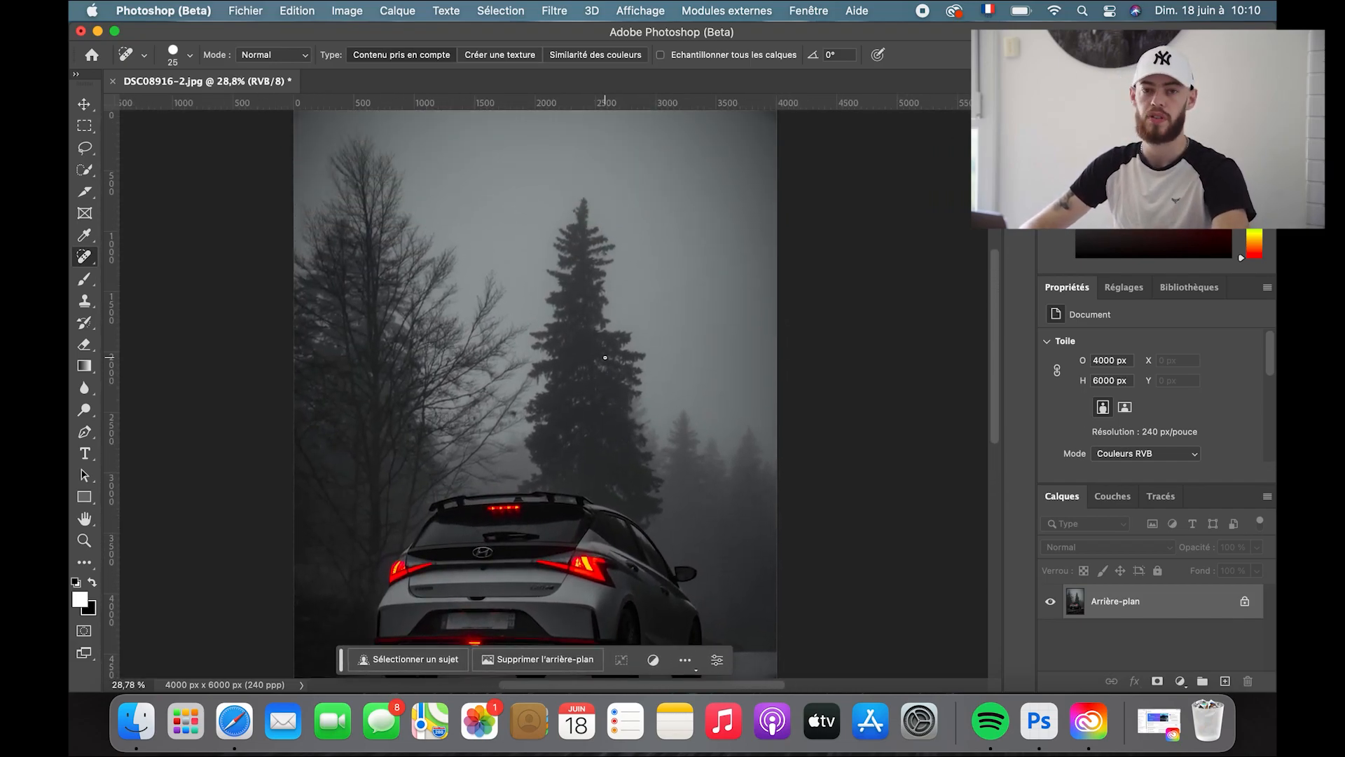
scroll(604, 357, down, 1)
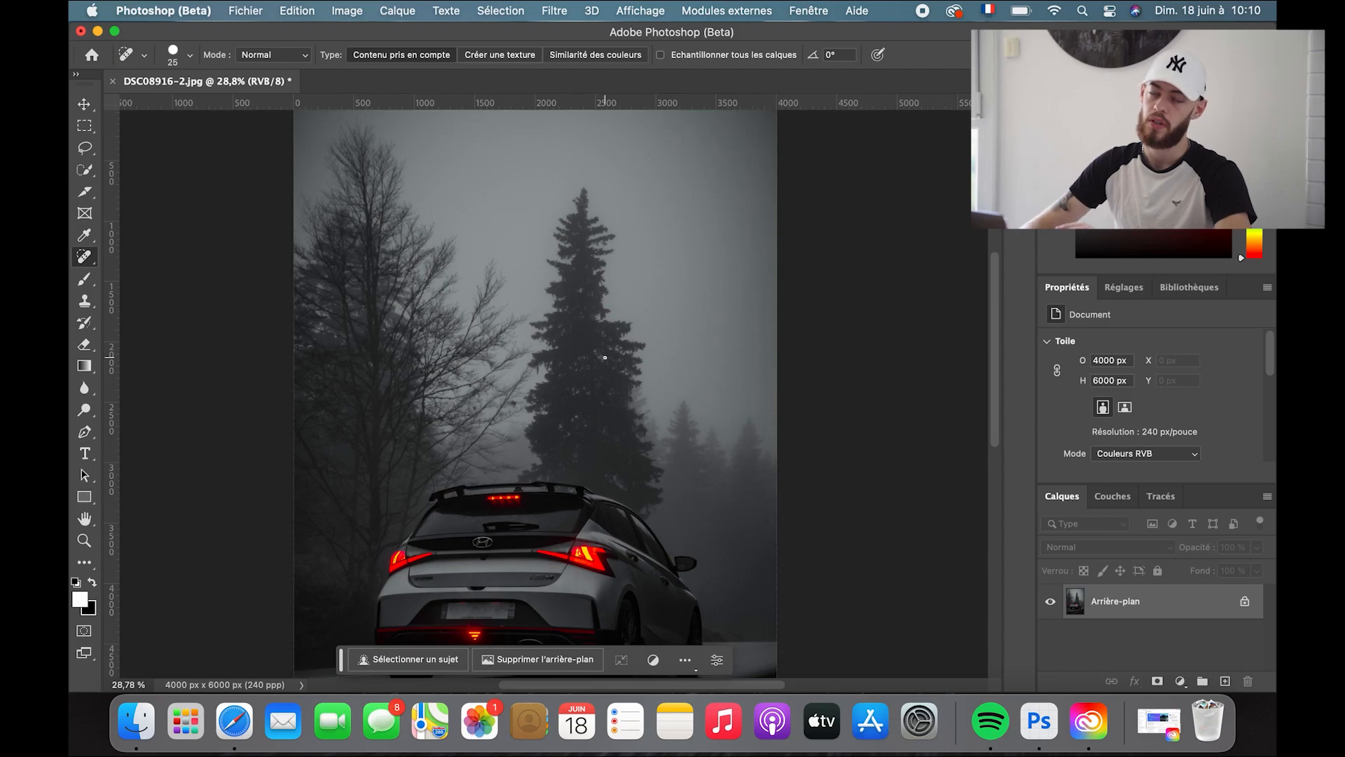
scroll(604, 357, down, 2)
scroll(567, 442, down, 3)
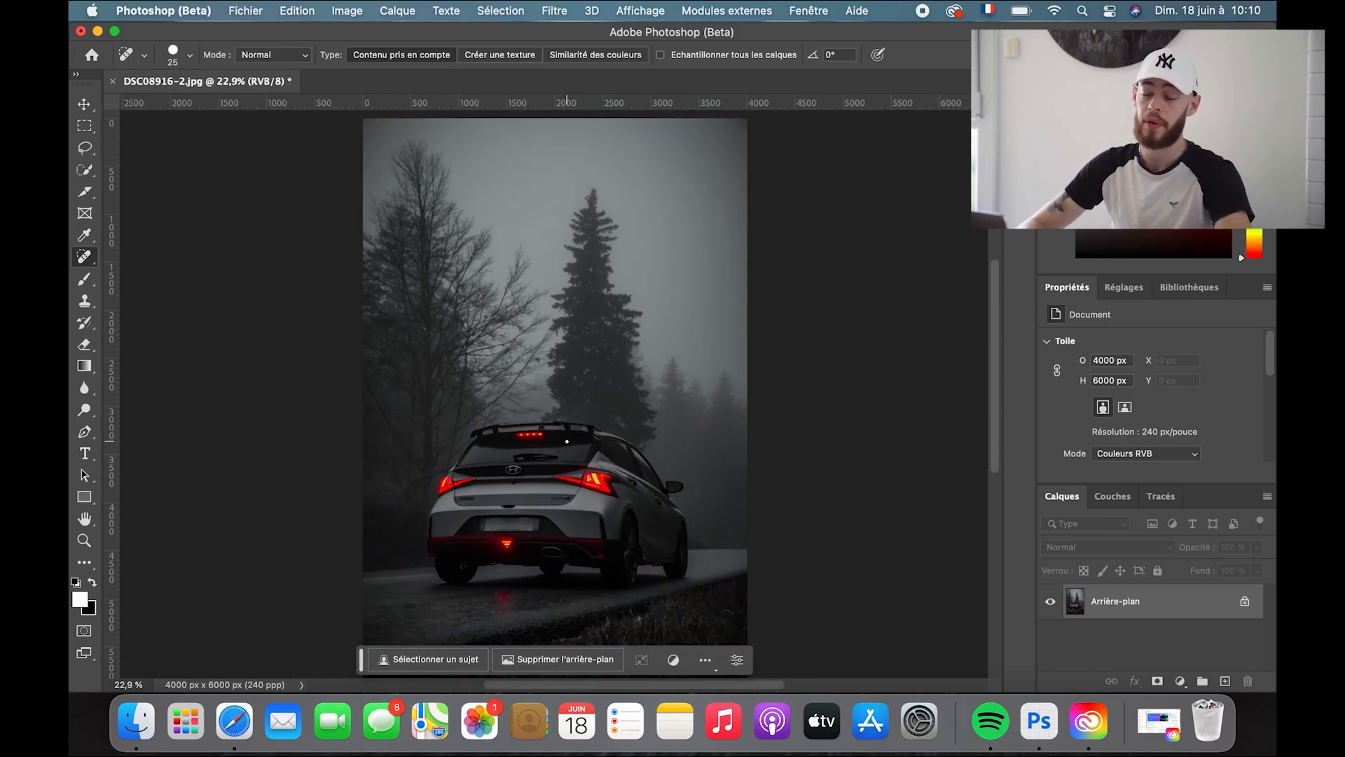
scroll(564, 442, down, 1)
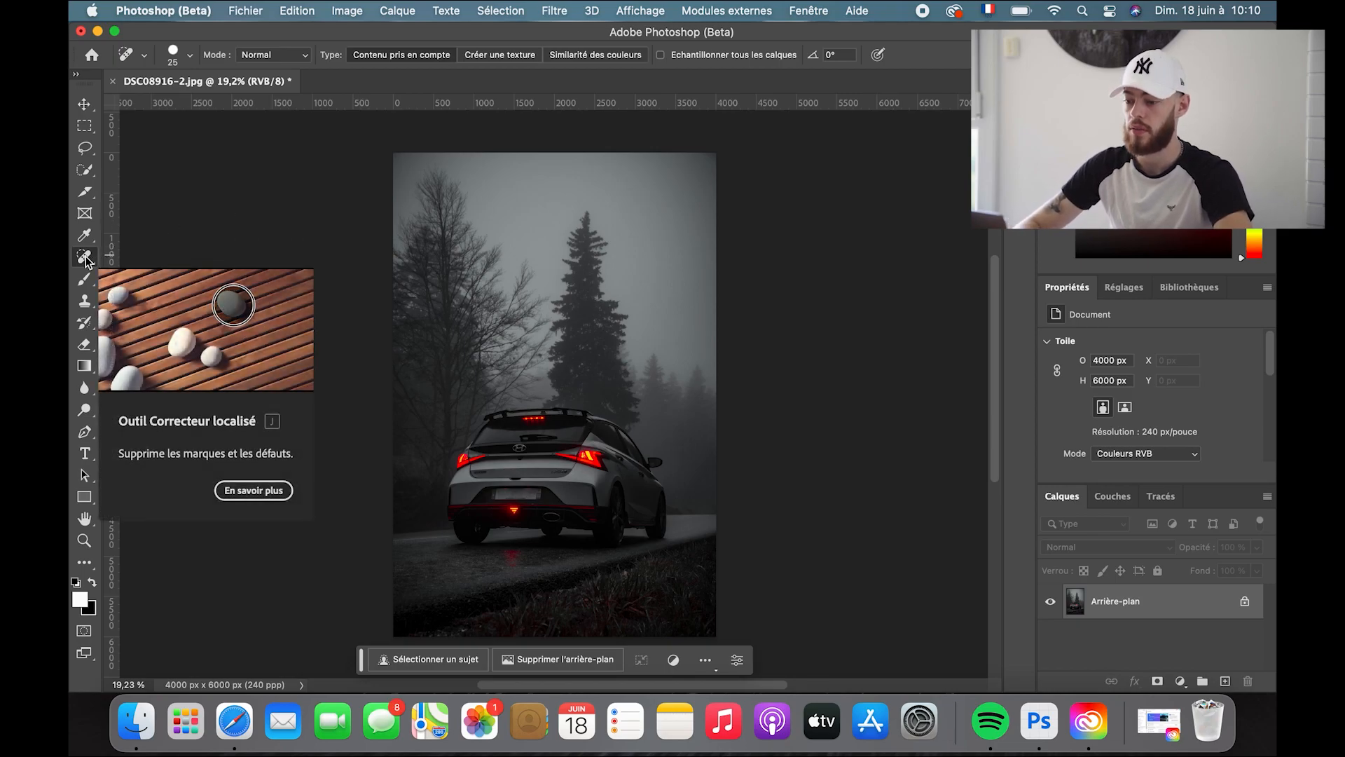
Step: Undo the healing strokes on the plate's last two letters and the last two middle digits
click(190, 55)
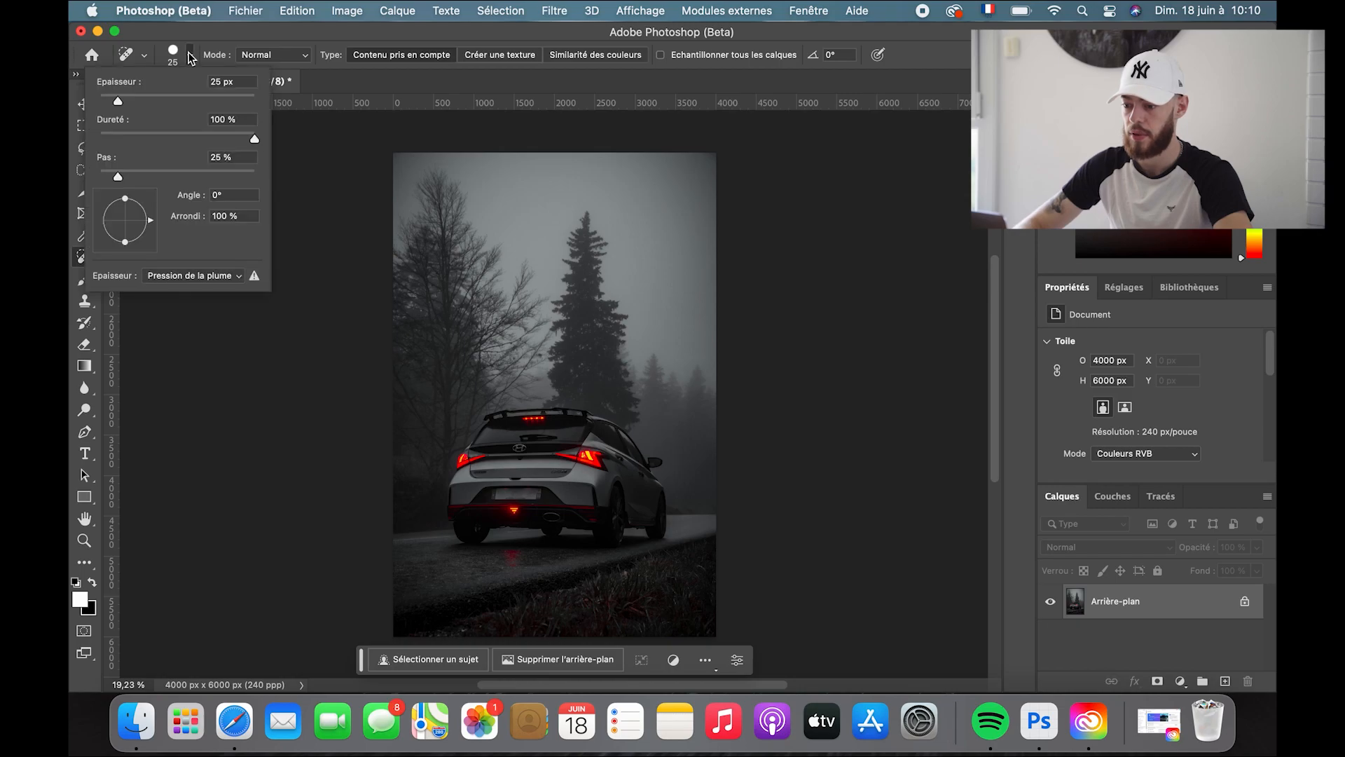
scroll(559, 535, up, 10)
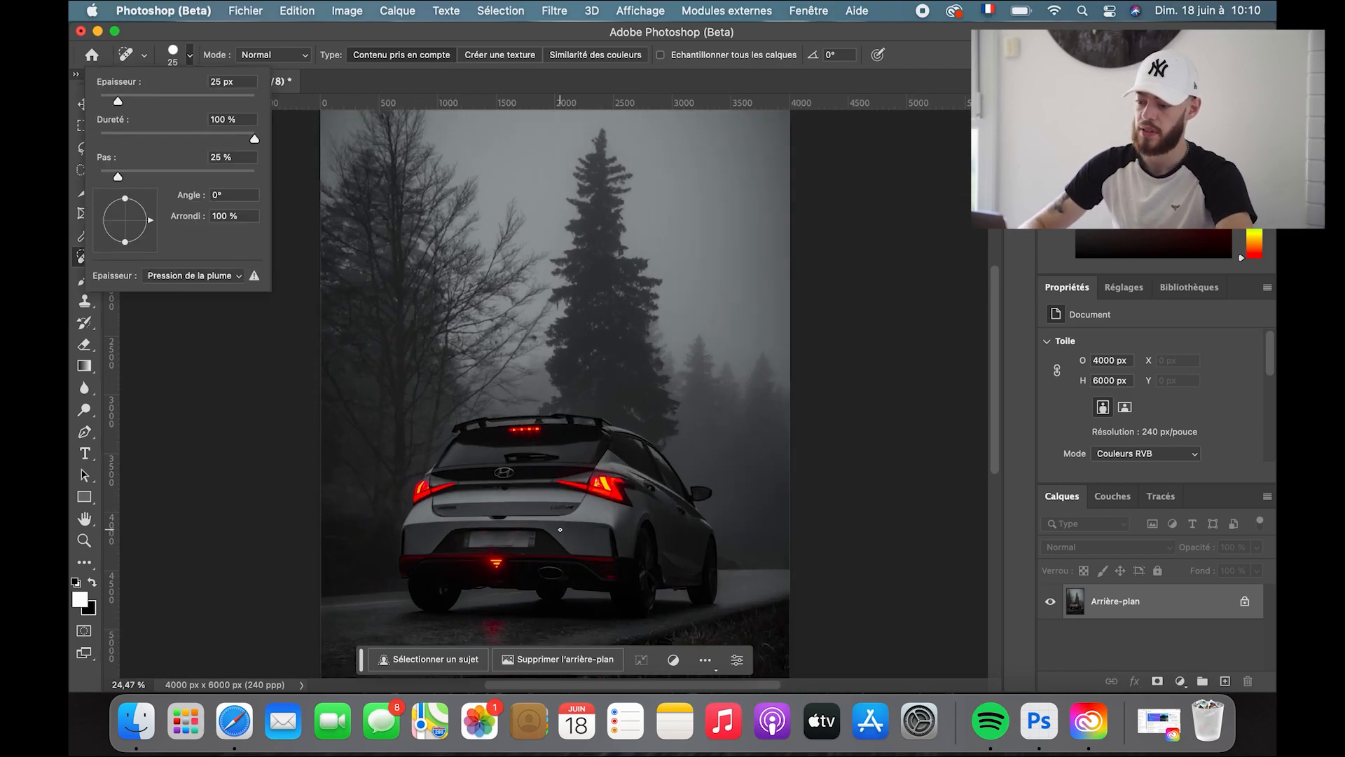
scroll(536, 510, up, 10)
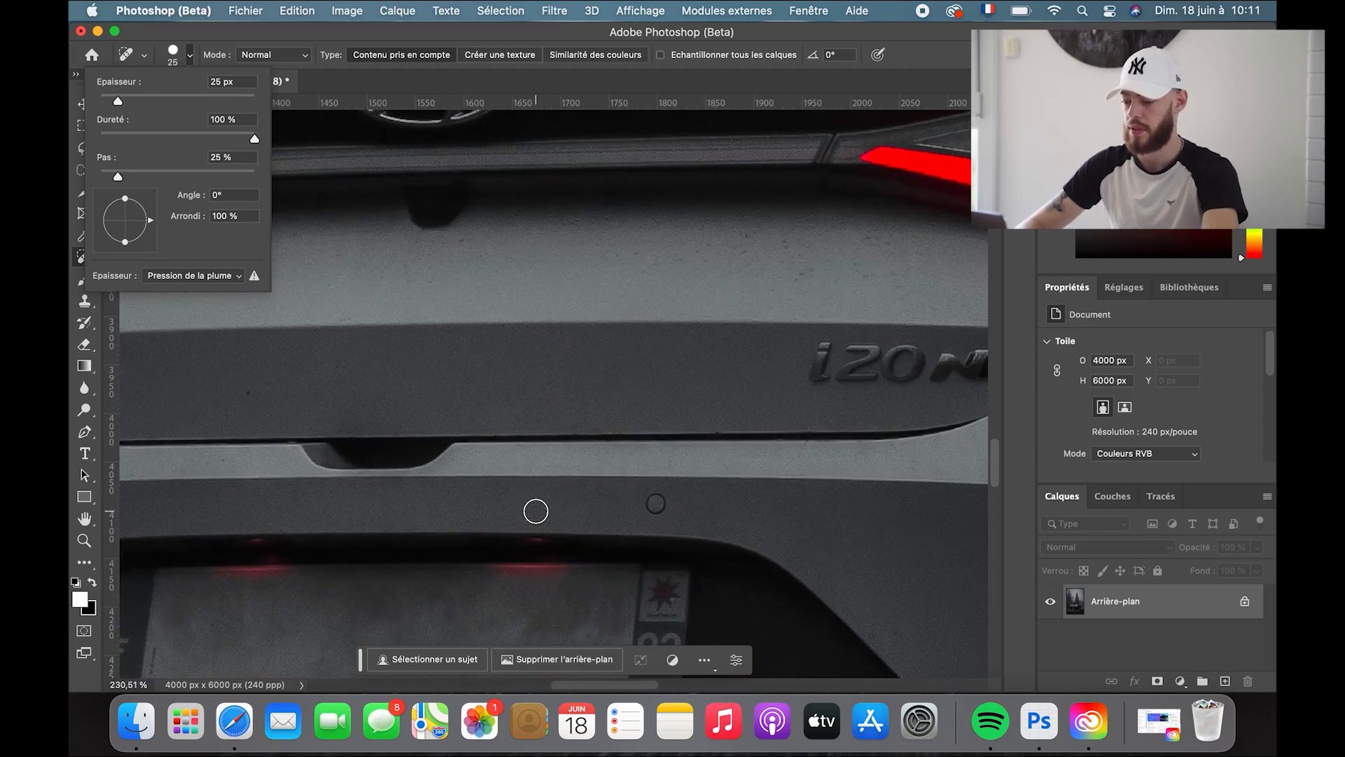
scroll(544, 532, down, 5)
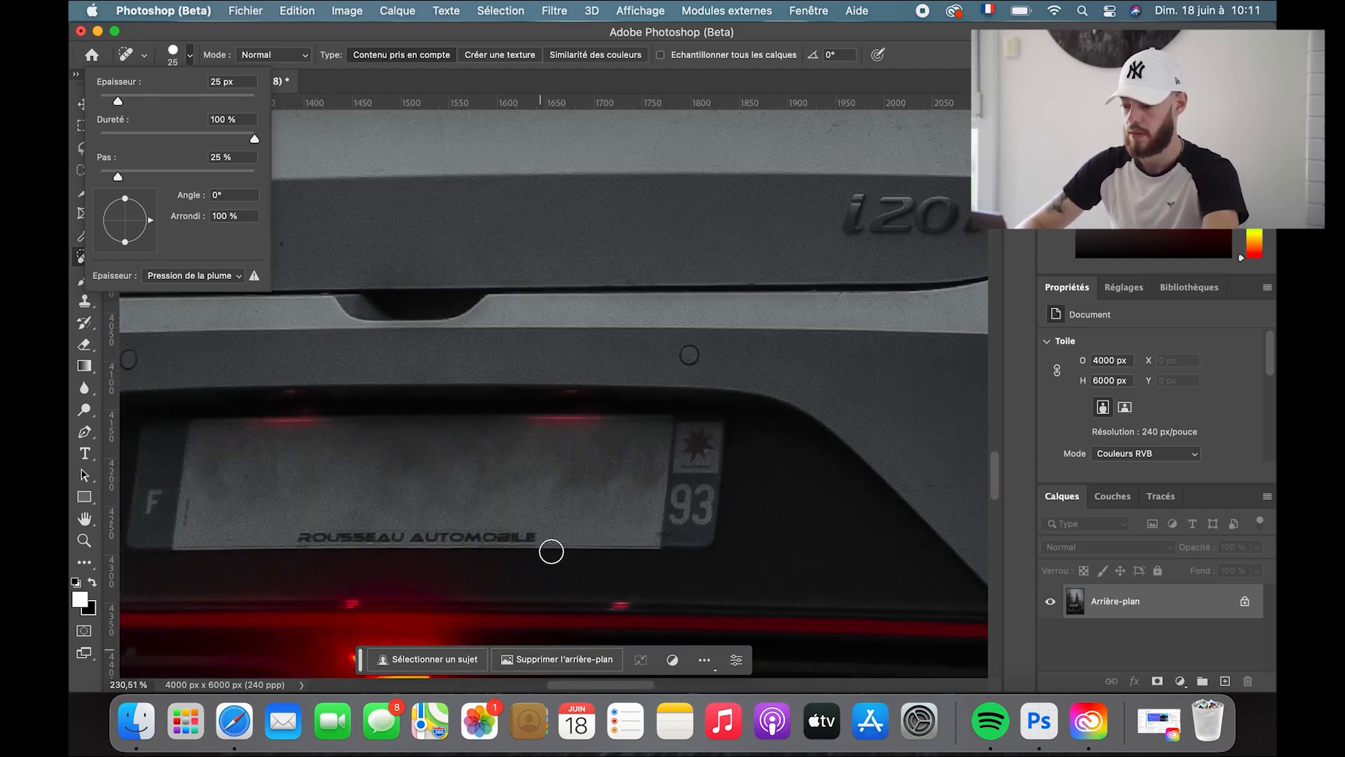
click(551, 551)
key(super+z)
key(super+z)
key(super+z)
key(super+z)
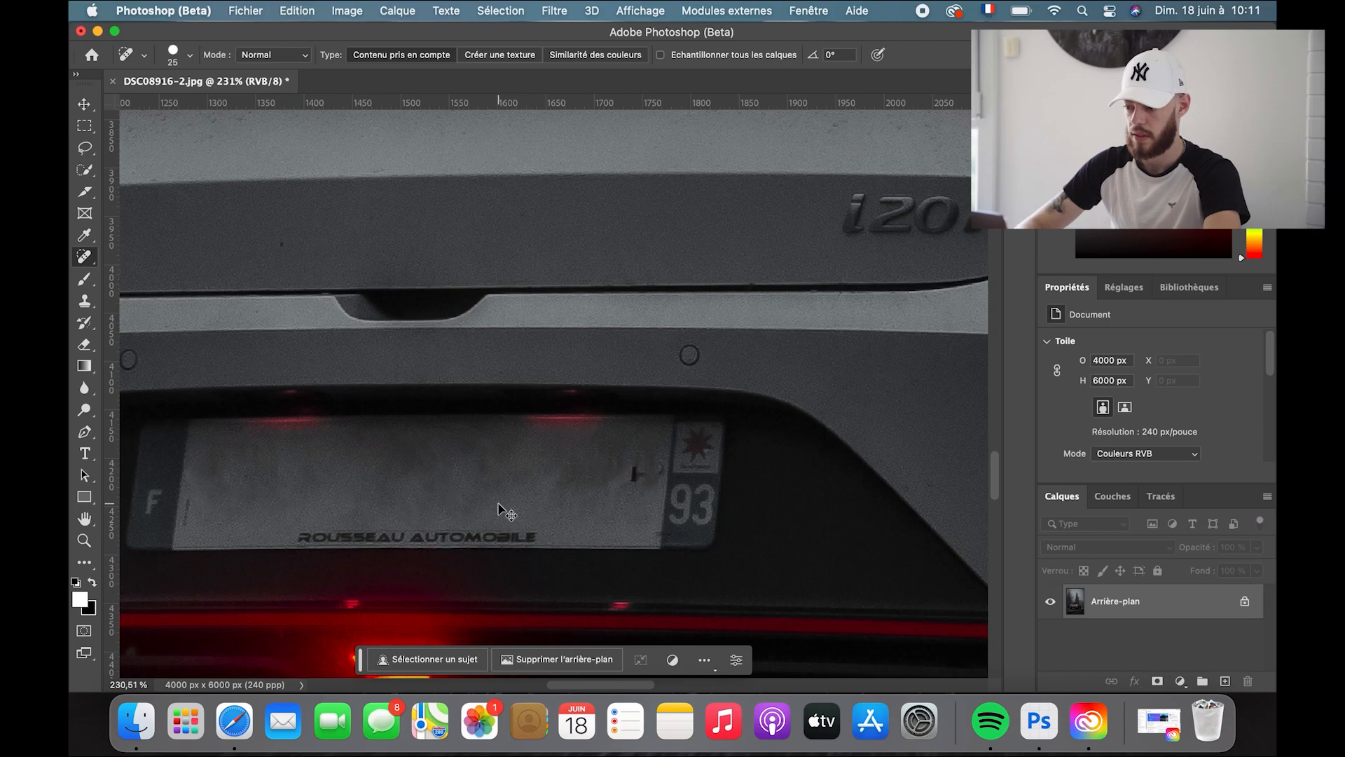
key(super+z)
key(super+z)
key(super+z)
key(super+z)
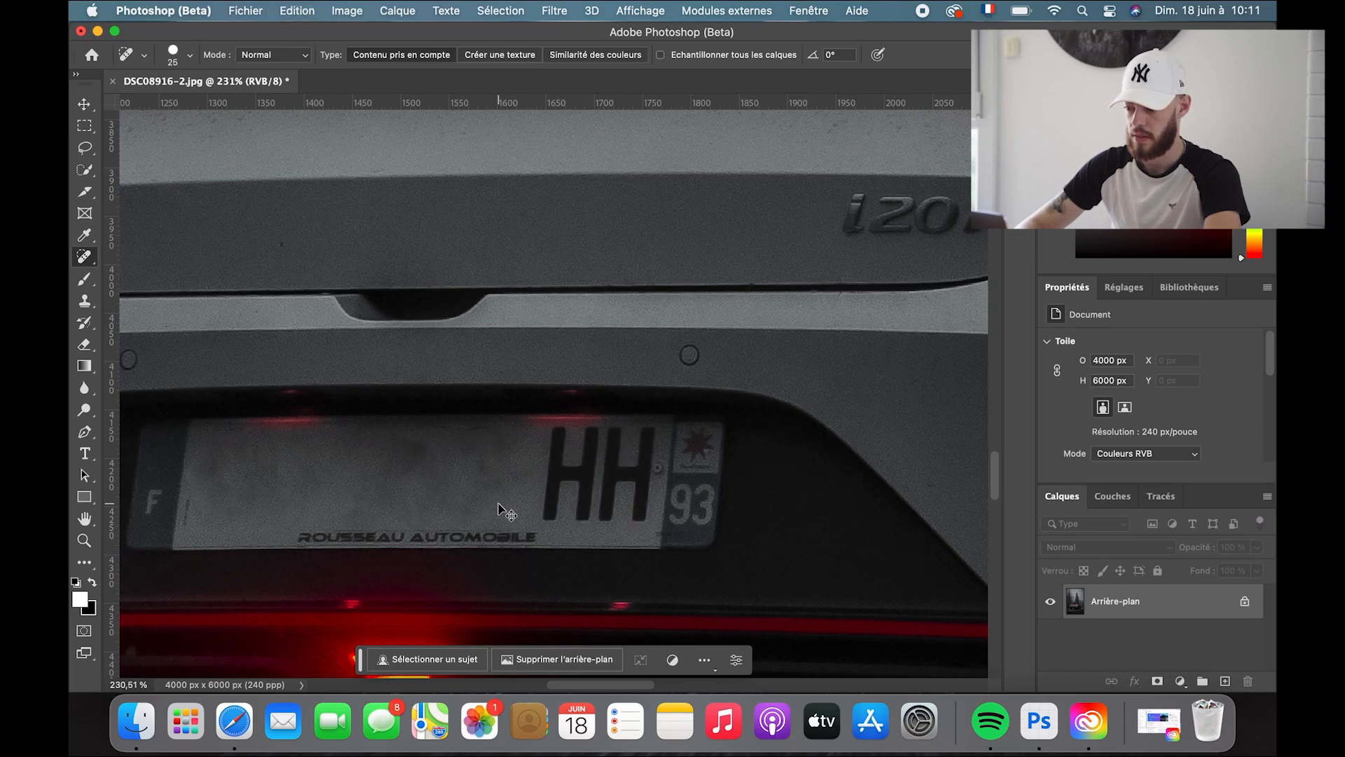
key(super+z)
key(super+z)
key(super+z)
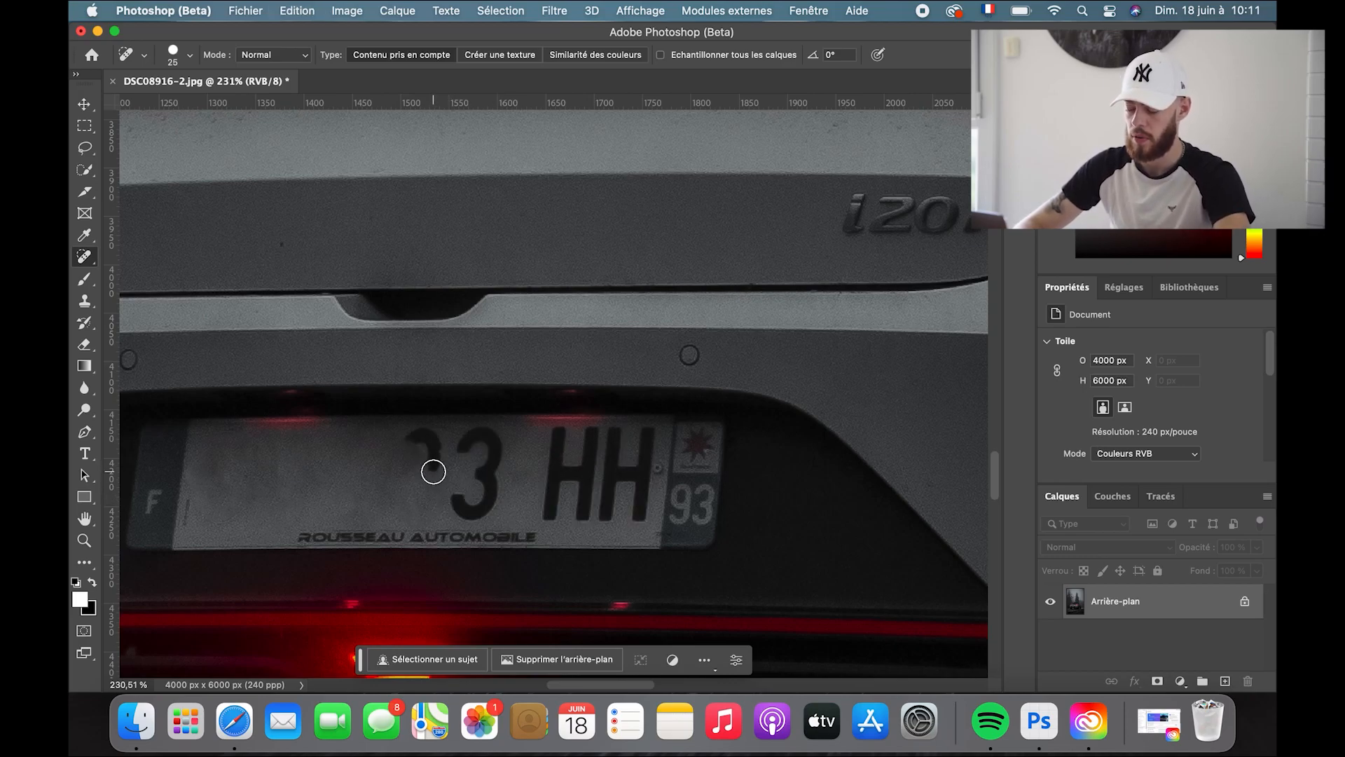
Step: Paint out the rest of the partly erased digit and the last middle digit on the licence plate
mouse_move(433, 471)
mouse_down()
mouse_move(434, 453)
mouse_move(403, 441)
mouse_up()
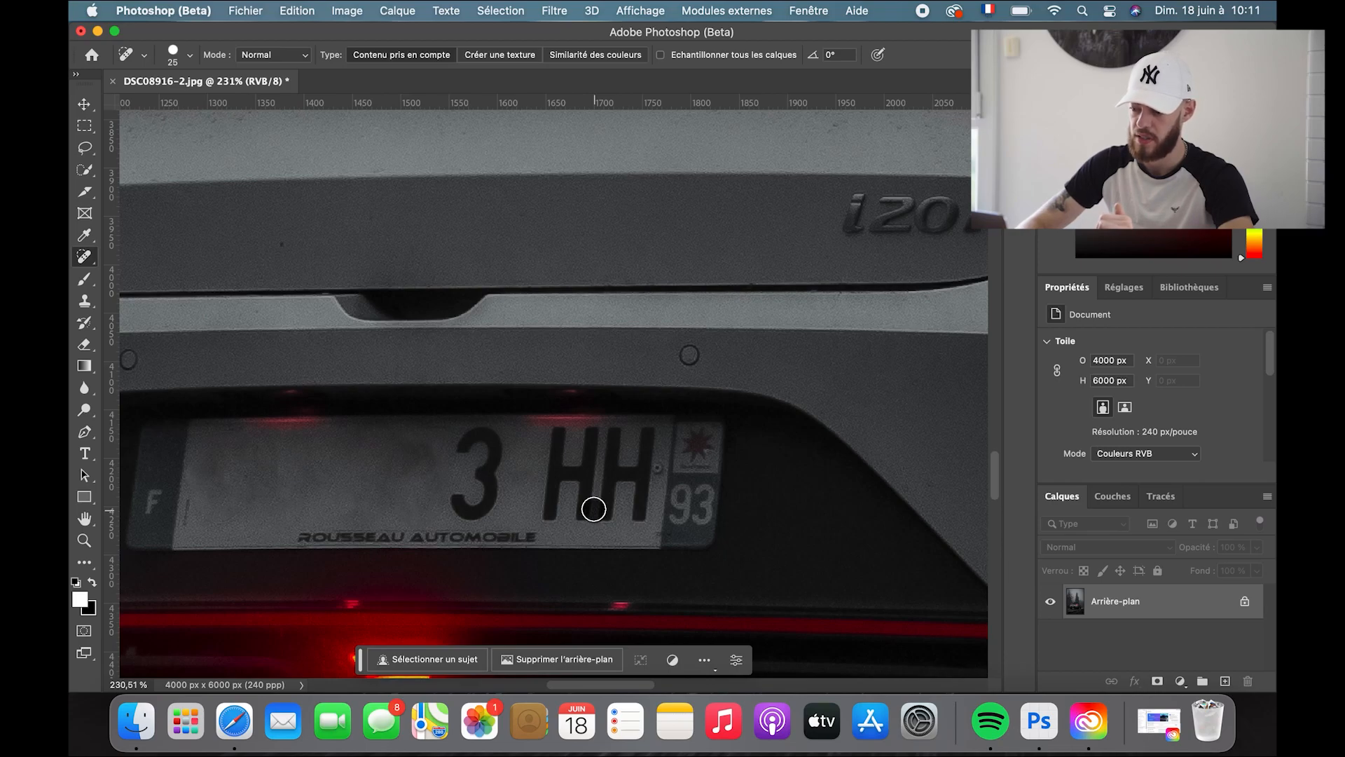
drag(592, 534, 593, 541)
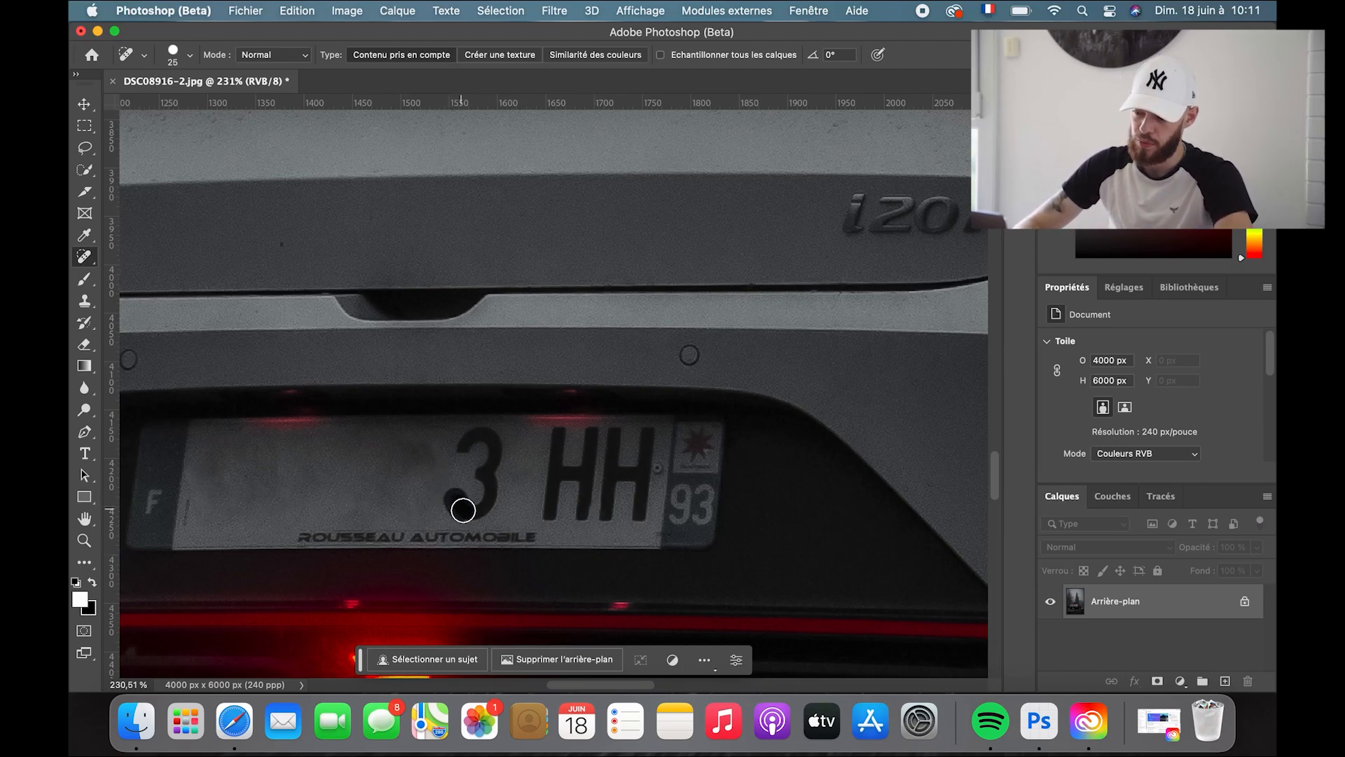
mouse_move(473, 511)
mouse_down()
mouse_move(486, 490)
mouse_move(477, 472)
mouse_move(511, 444)
mouse_move(476, 441)
mouse_move(489, 461)
mouse_up()
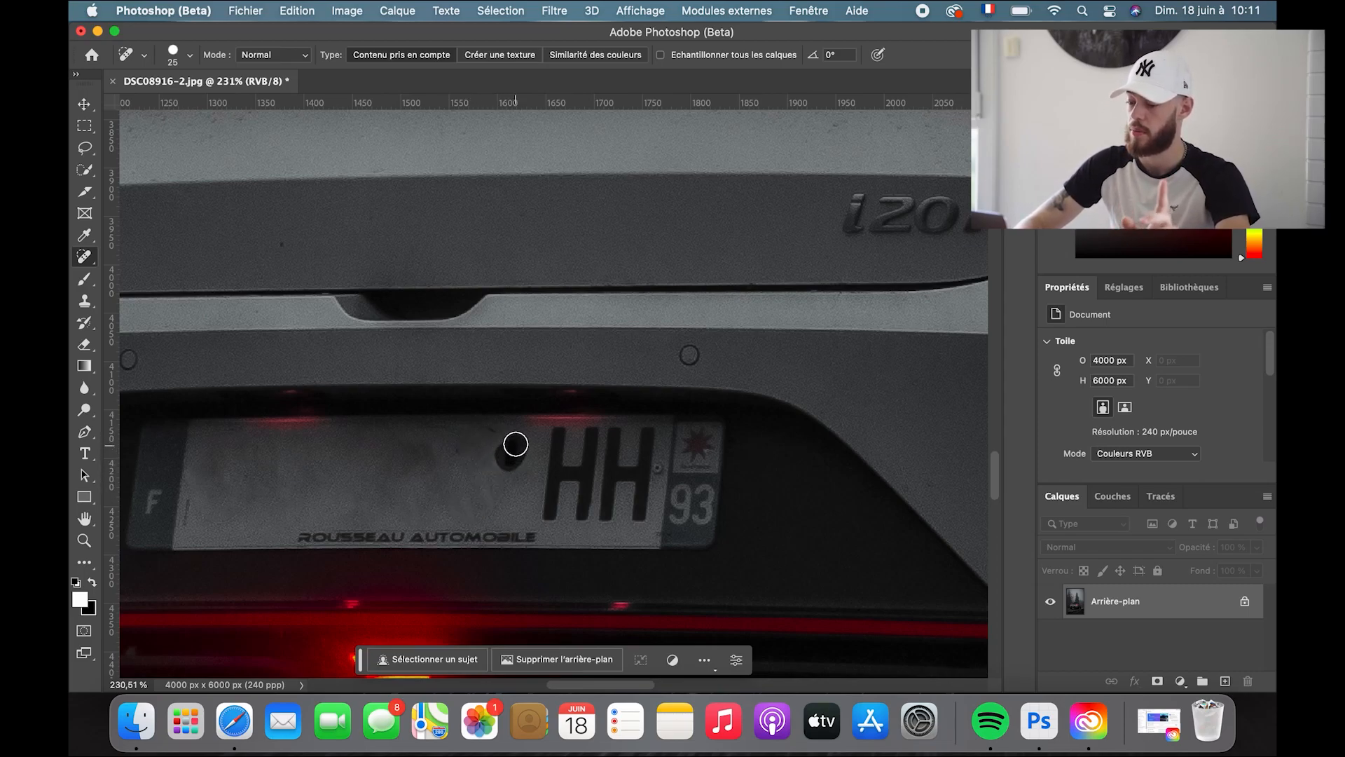
drag(513, 439, 514, 438)
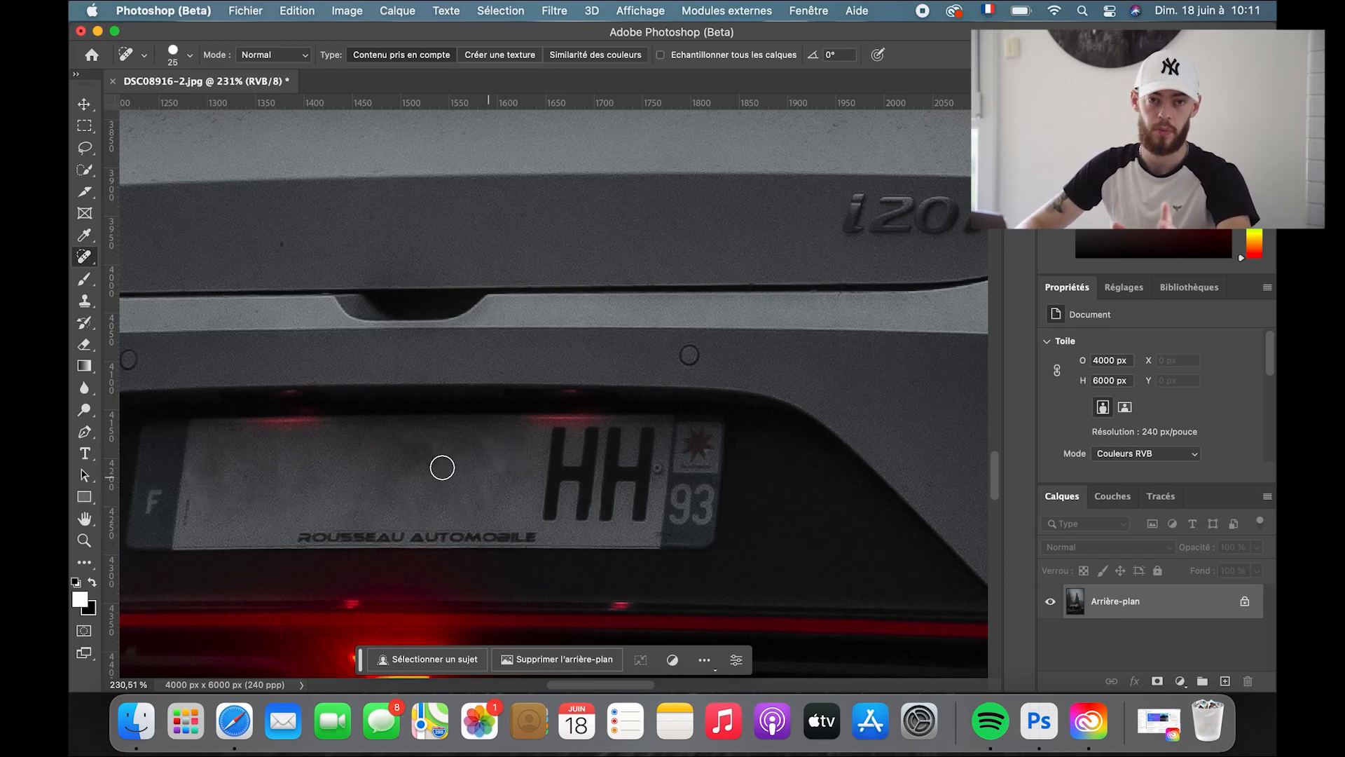
Step: Open the photo DSC07386.jpg from the Photo 1 folder, discarding its embedded colour profile
scroll(431, 467, down, 4)
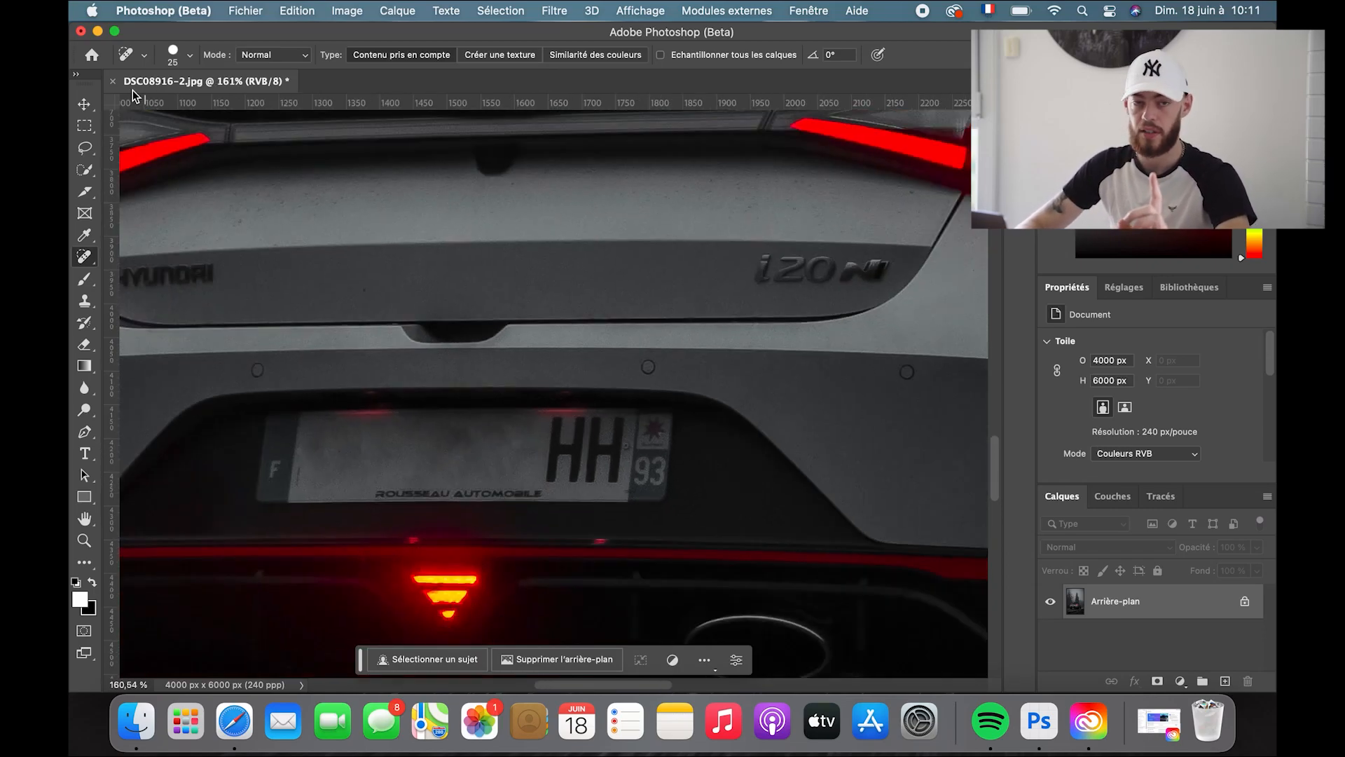
click(247, 11)
key(super+o)
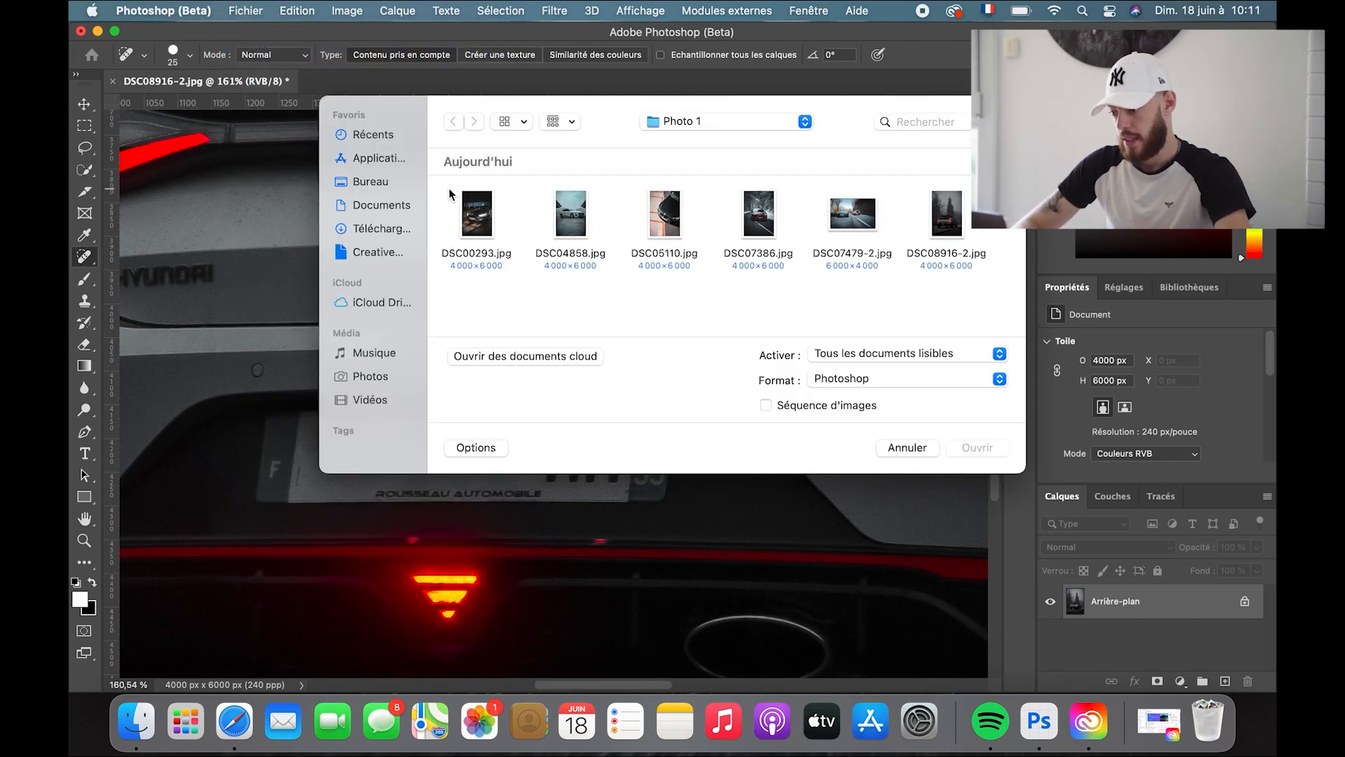
double_click(749, 214)
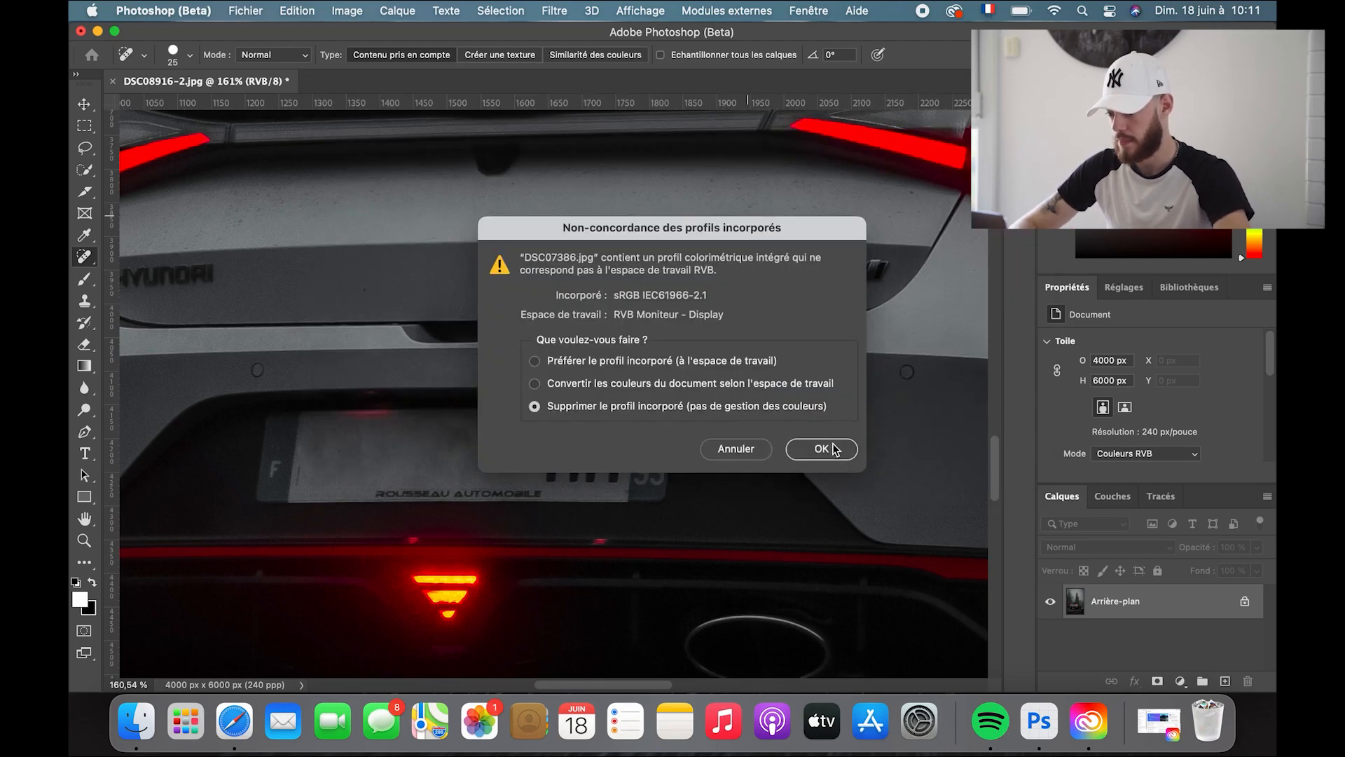
click(834, 449)
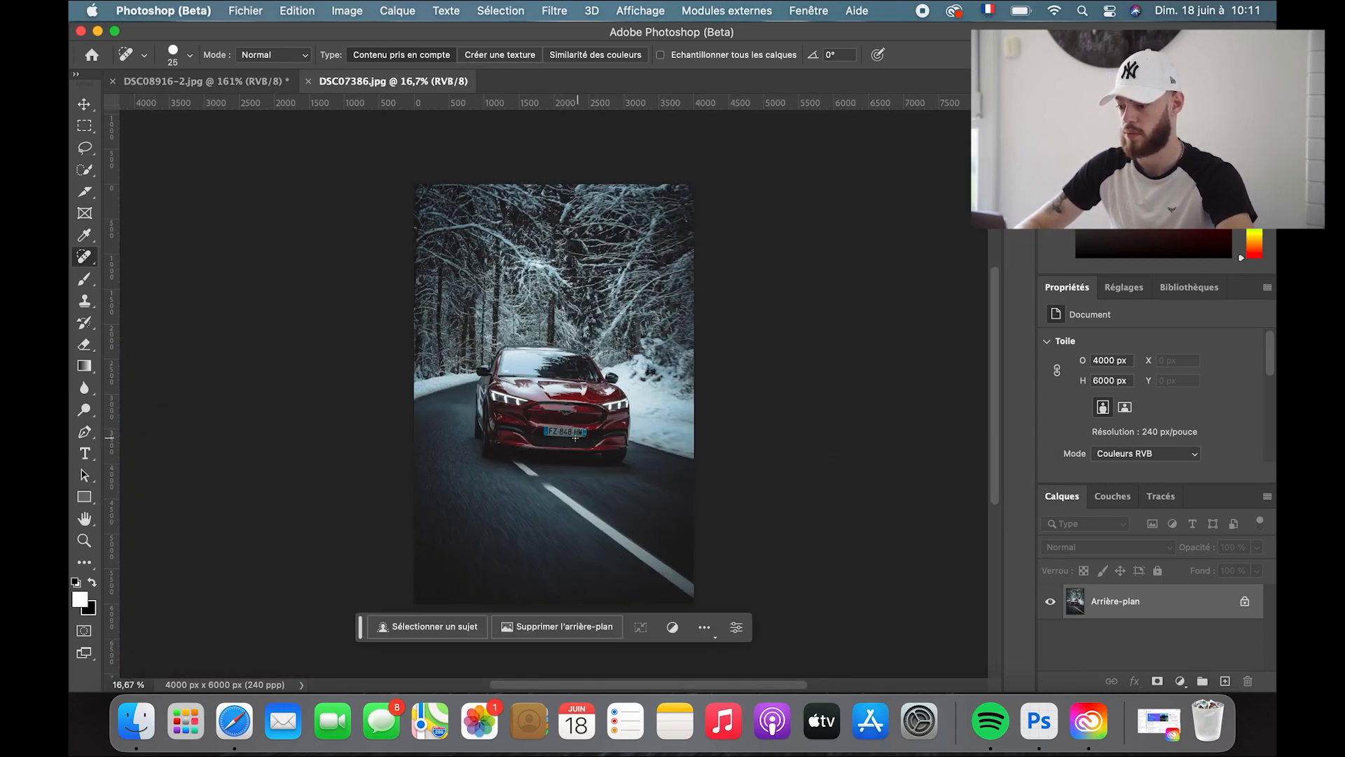
Step: Outline the red car's front licence plate with a closed Polygonal Lasso selection slightly larger than the plate
scroll(574, 436, up, 2)
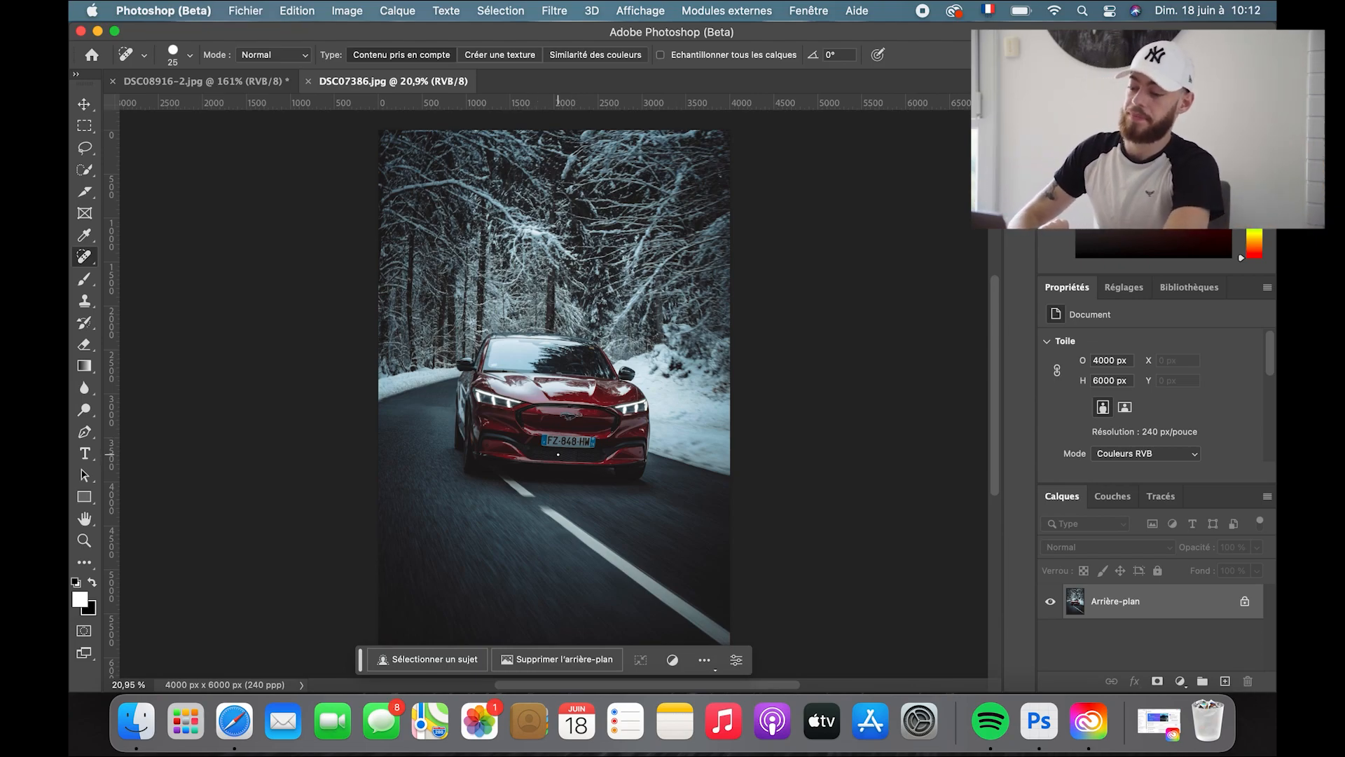
scroll(558, 454, up, 2)
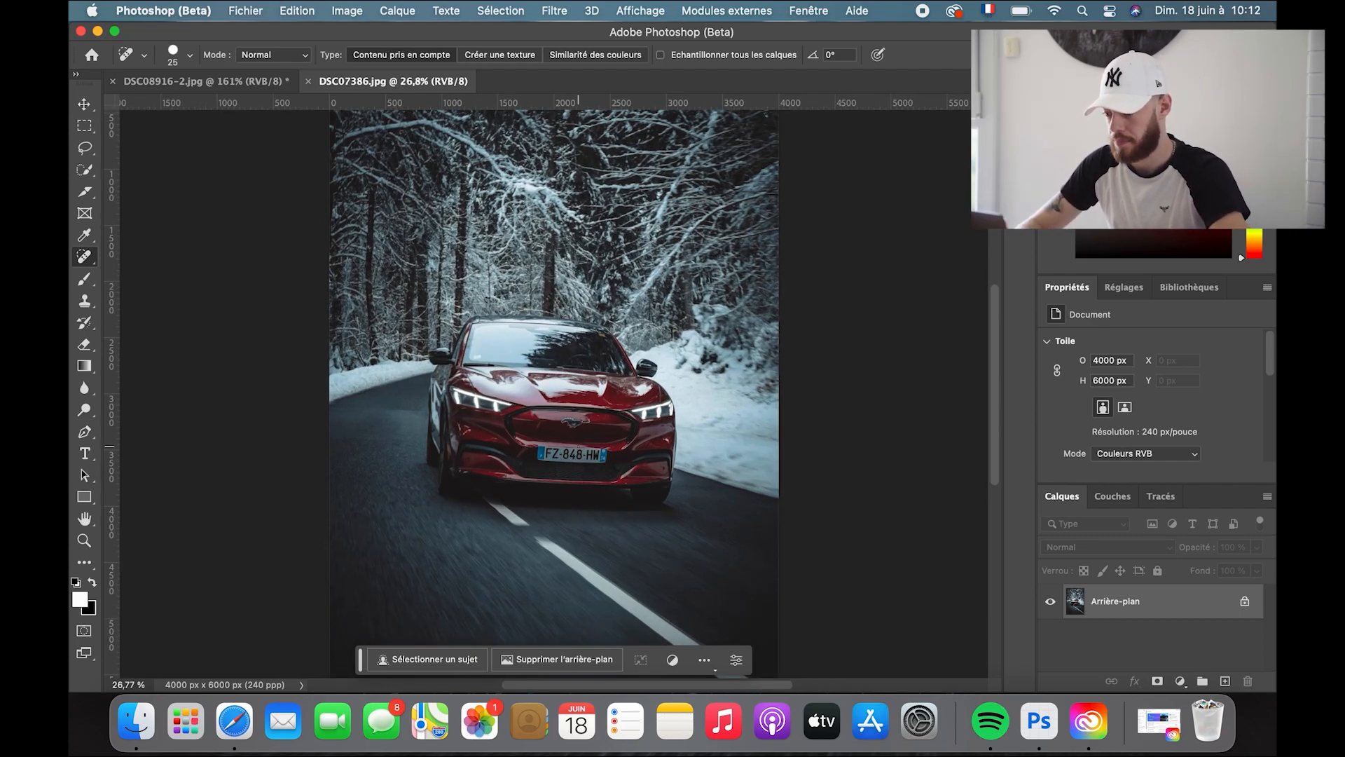
scroll(578, 446, up, 3)
scroll(578, 446, up, 1)
scroll(579, 445, down, 3)
scroll(579, 446, right, 1)
scroll(579, 445, left, 1)
scroll(554, 392, up, 3)
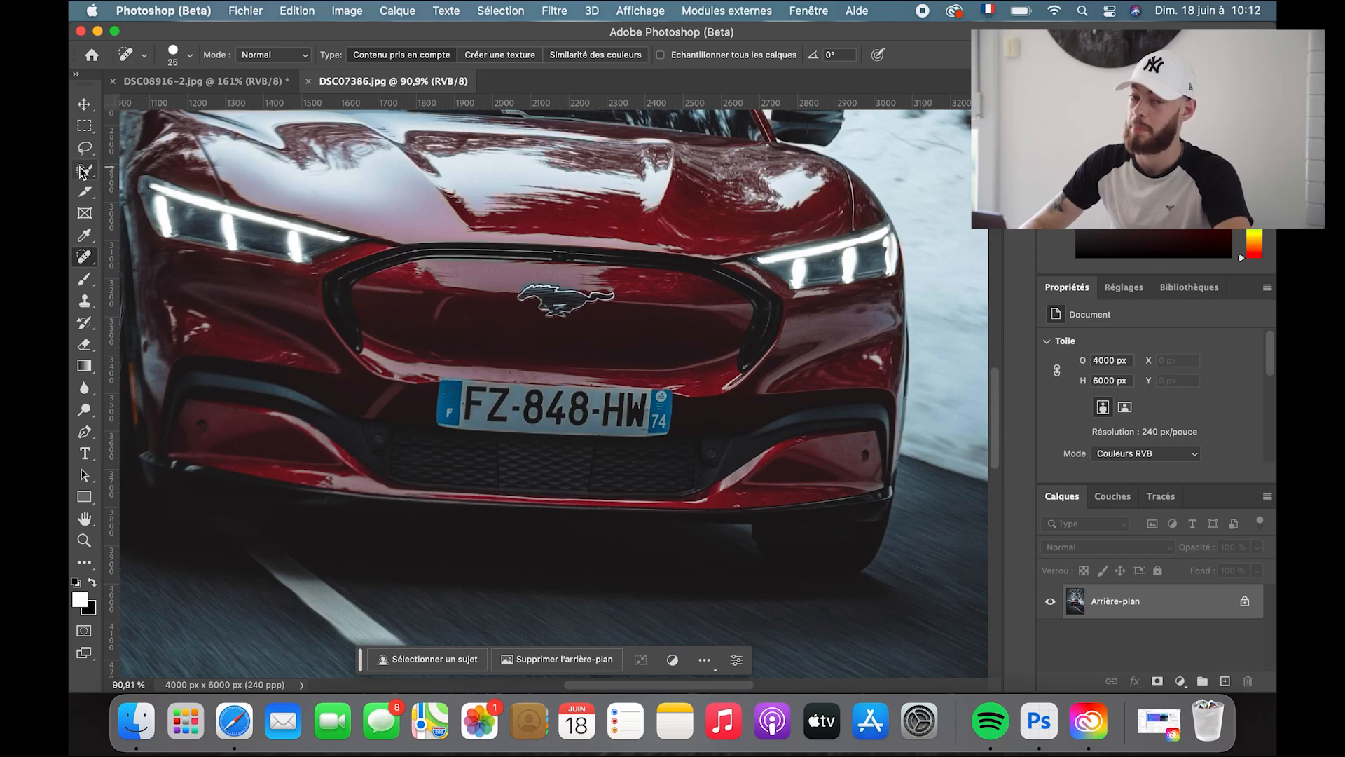
key(l)
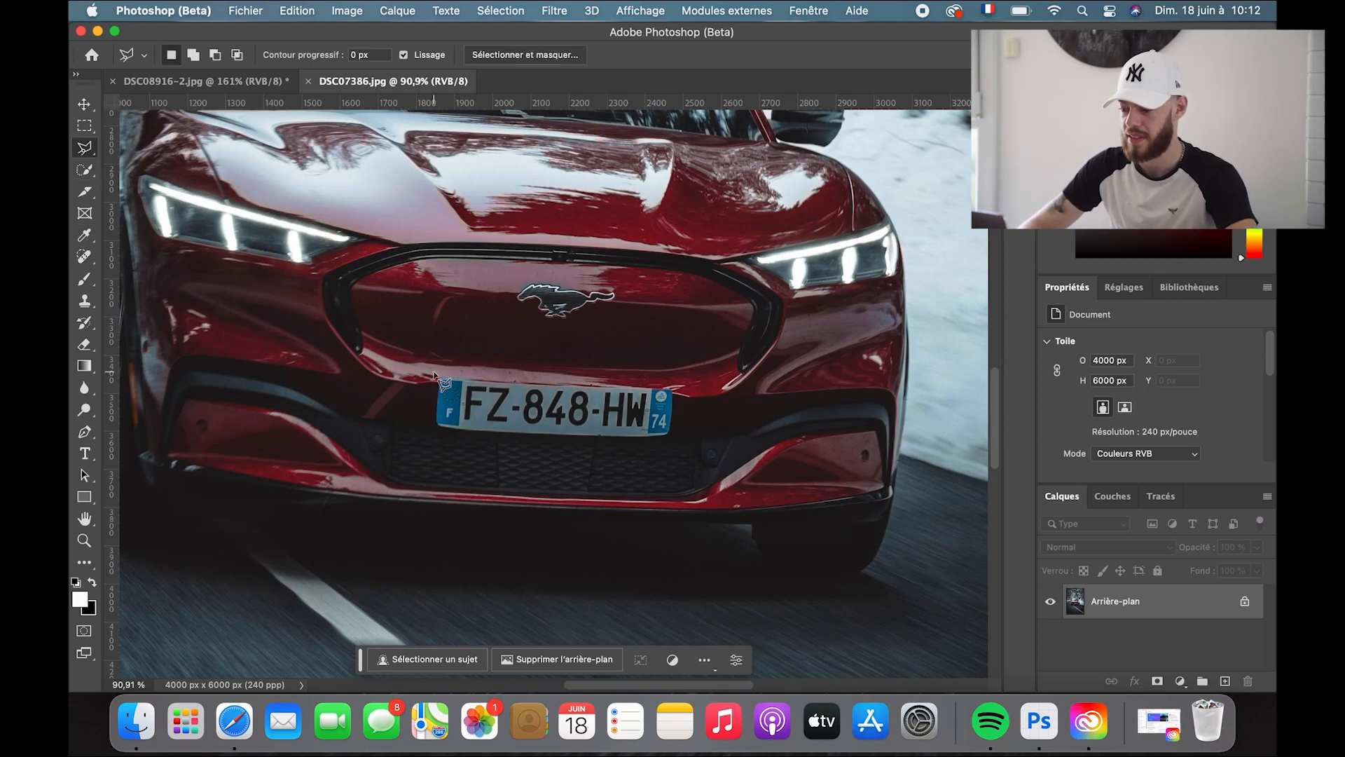
click(435, 376)
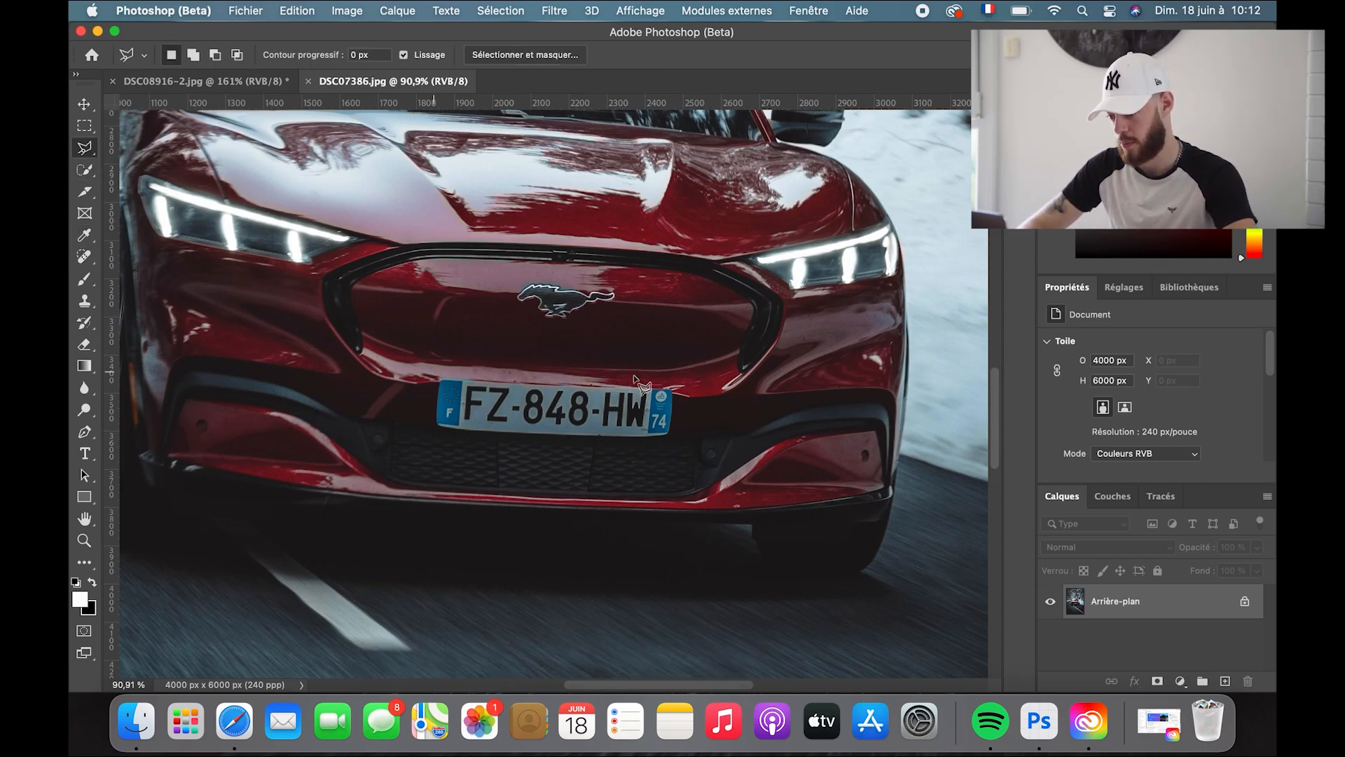
click(679, 386)
click(429, 371)
click(429, 436)
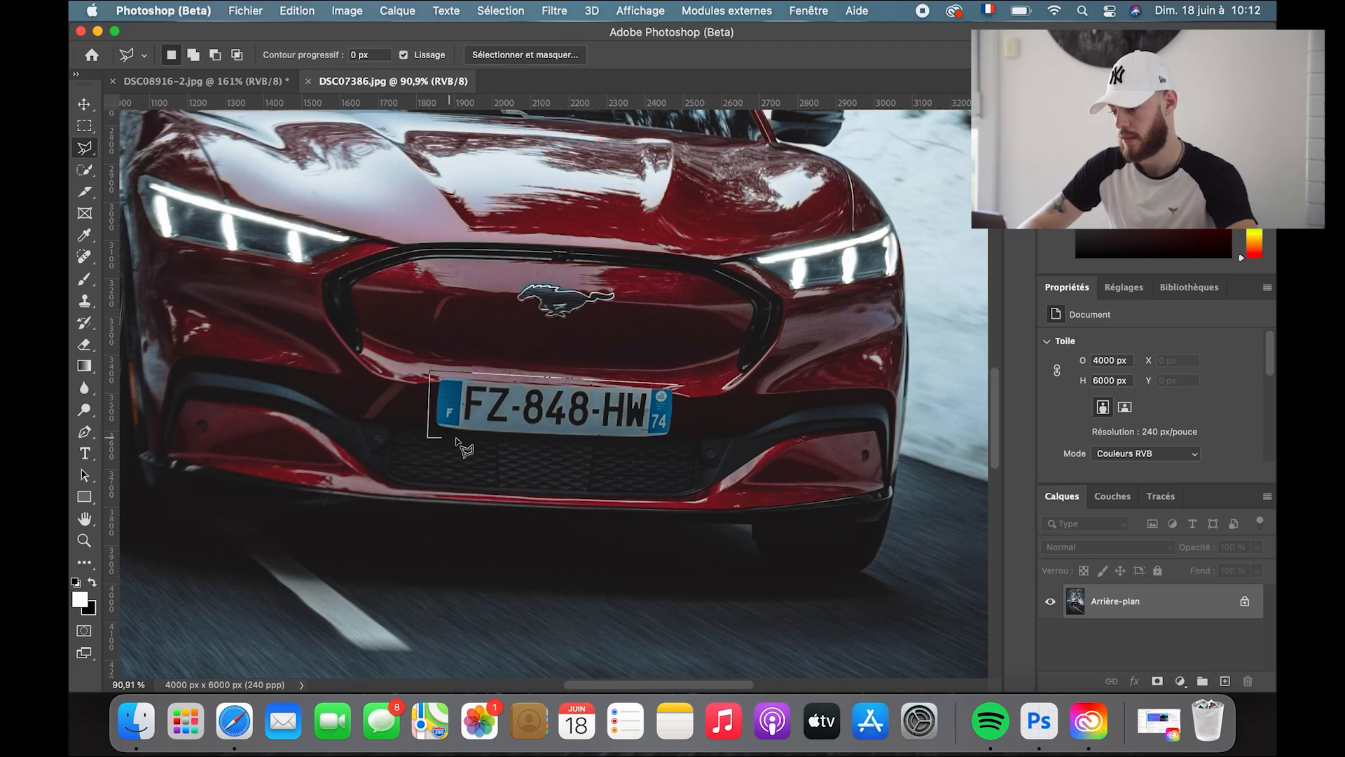
click(677, 446)
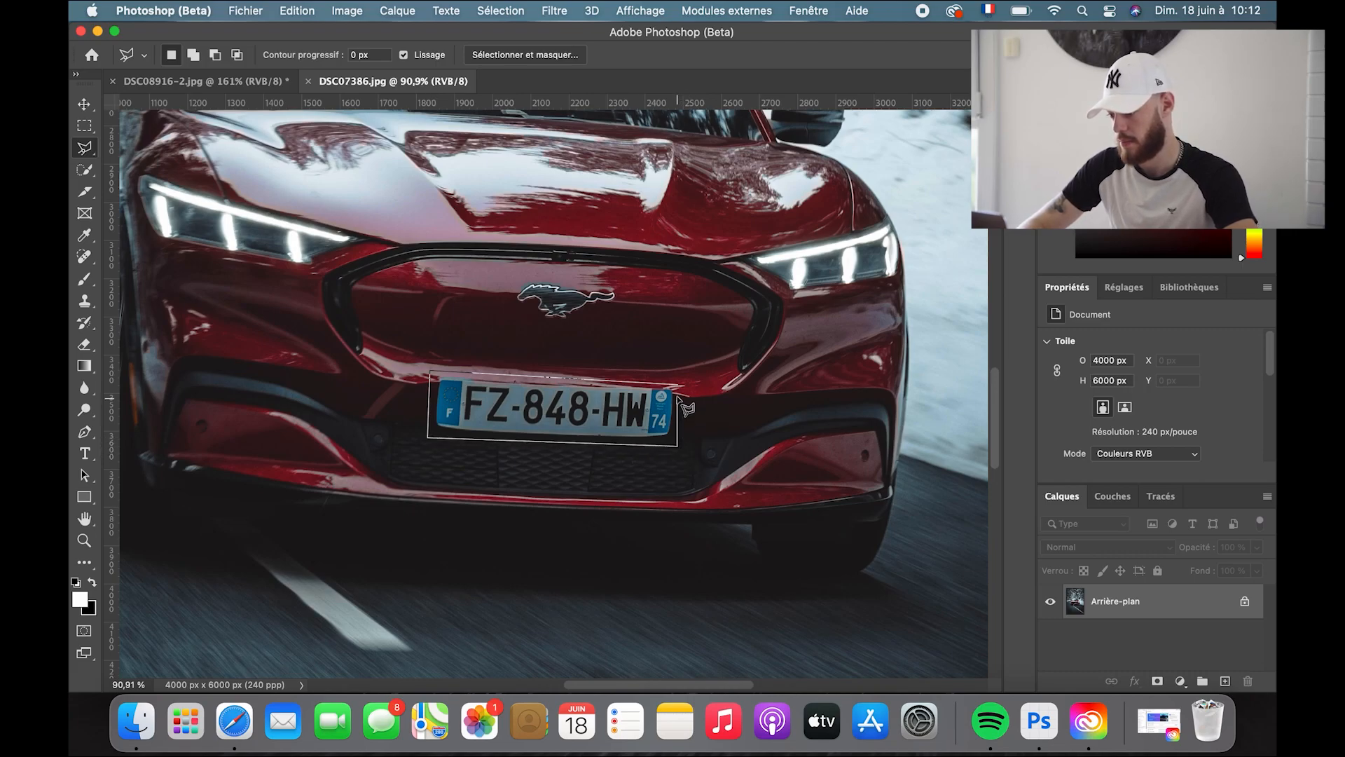
click(679, 386)
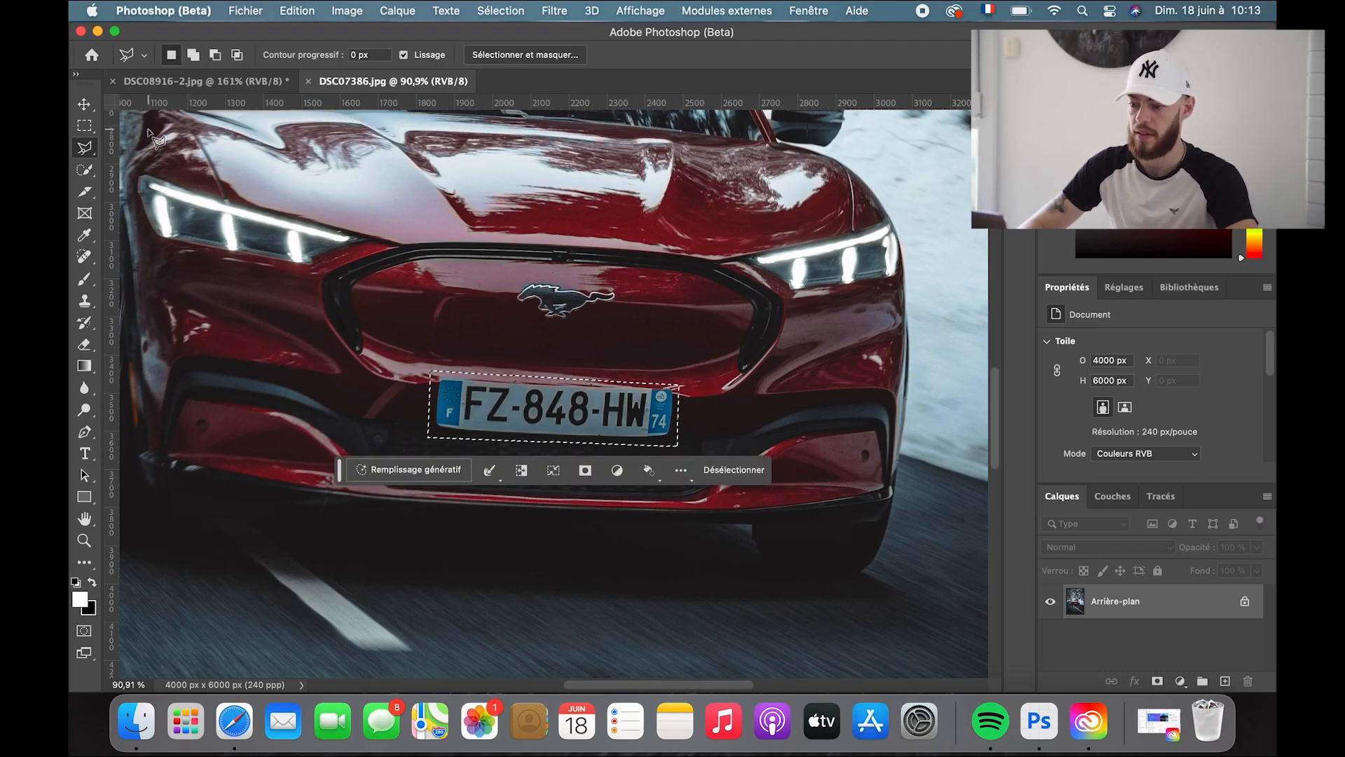
Step: Start a Content-Aware Fill of the plate selection and remove the bonnet and upper grille from the sampling area
click(306, 13)
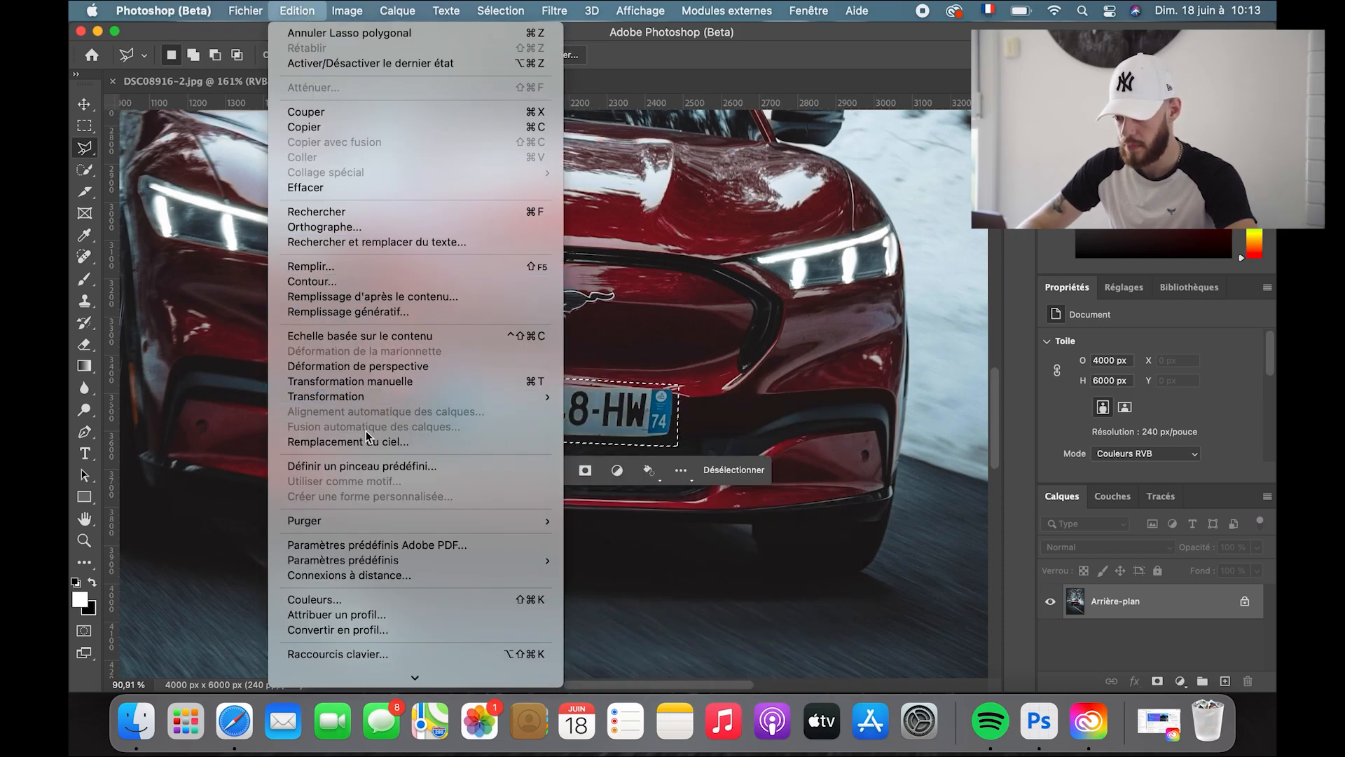
click(395, 297)
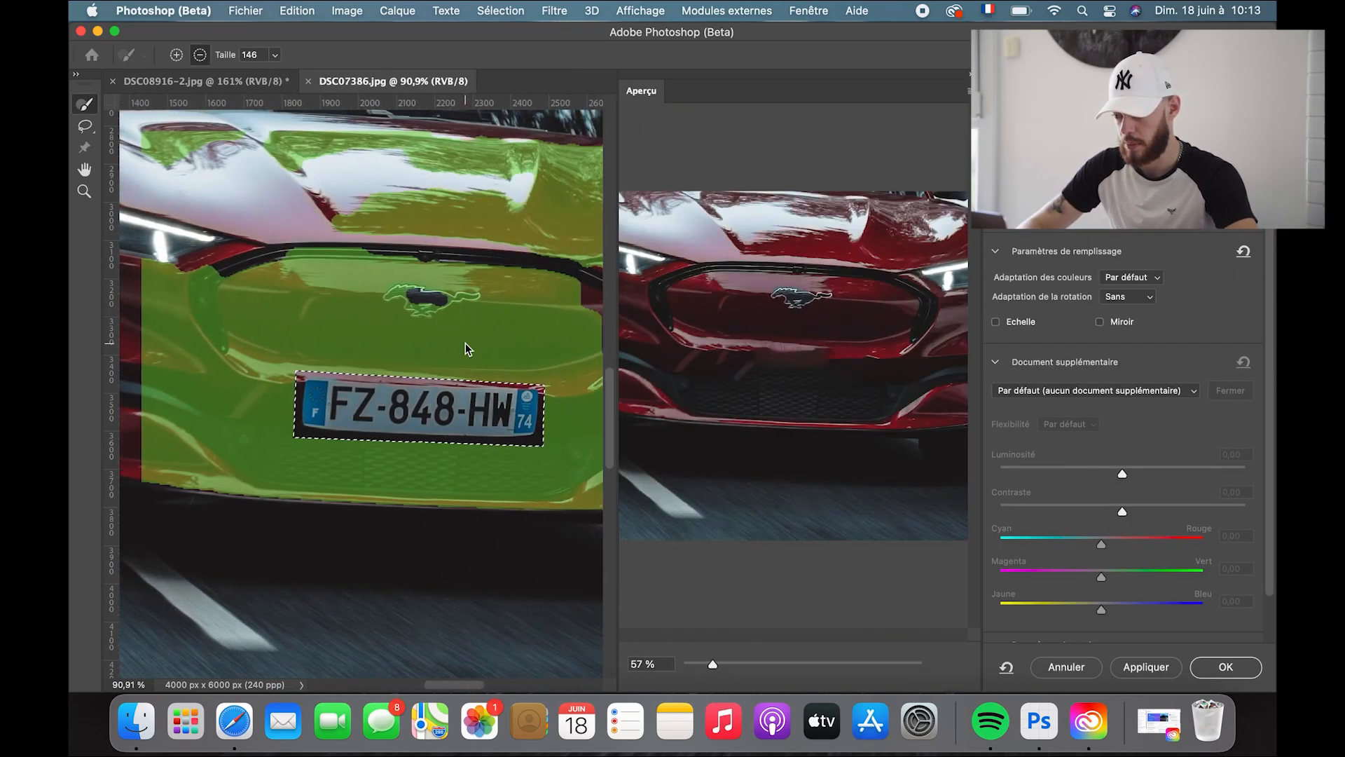
scroll(466, 342, up, 1)
scroll(463, 344, down, 5)
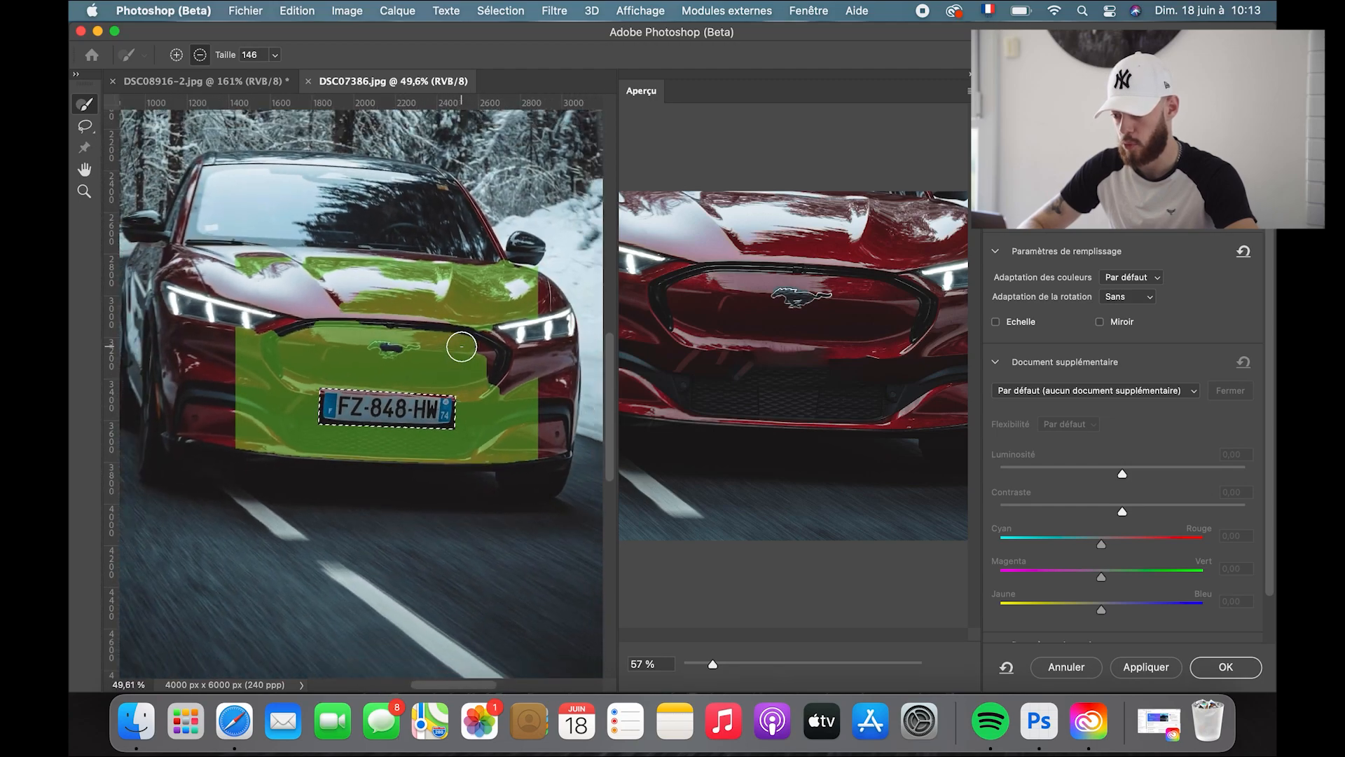
scroll(355, 332, down, 1)
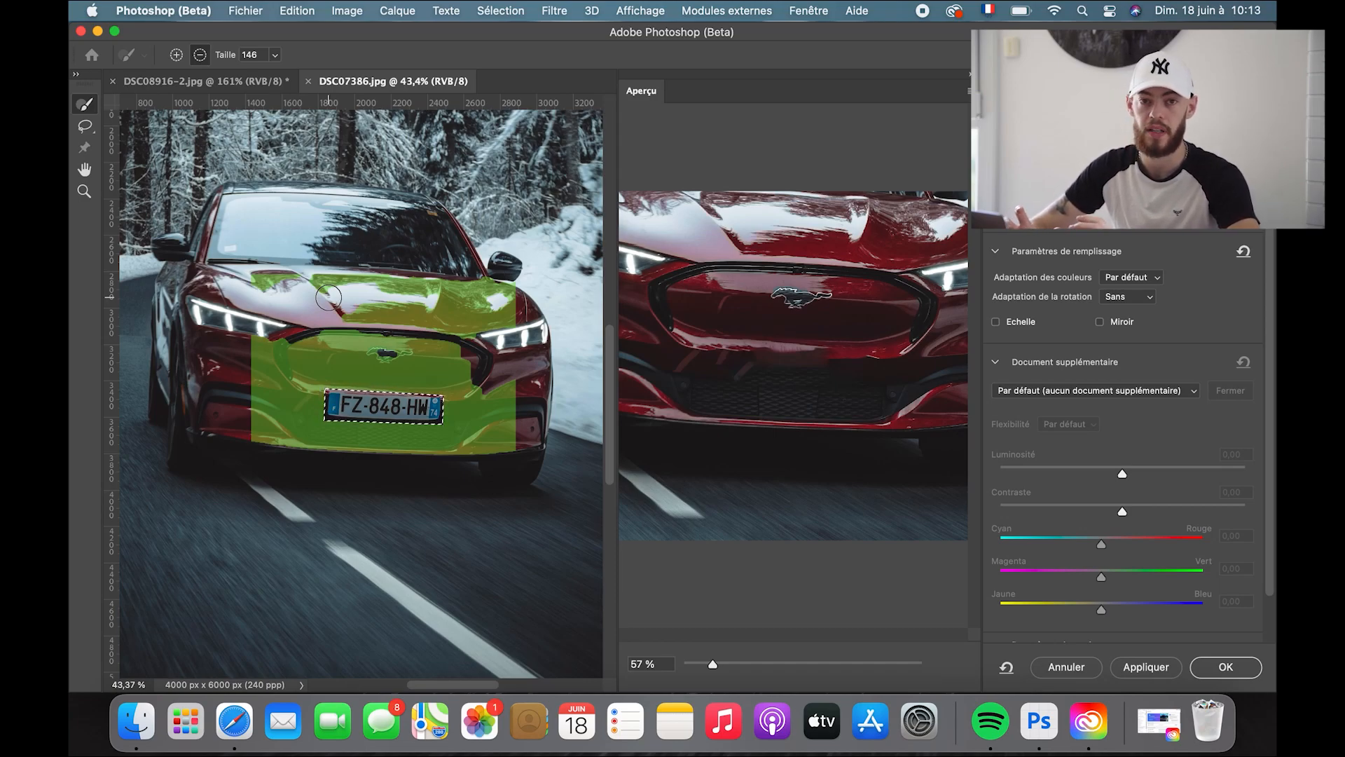
mouse_move(328, 297)
mouse_down()
mouse_move(265, 280)
mouse_move(332, 285)
mouse_move(369, 311)
mouse_move(351, 315)
mouse_move(420, 321)
mouse_move(513, 320)
mouse_move(491, 326)
mouse_move(506, 298)
mouse_move(390, 317)
mouse_move(305, 299)
mouse_move(459, 299)
mouse_move(327, 272)
mouse_move(486, 281)
mouse_move(533, 303)
mouse_up()
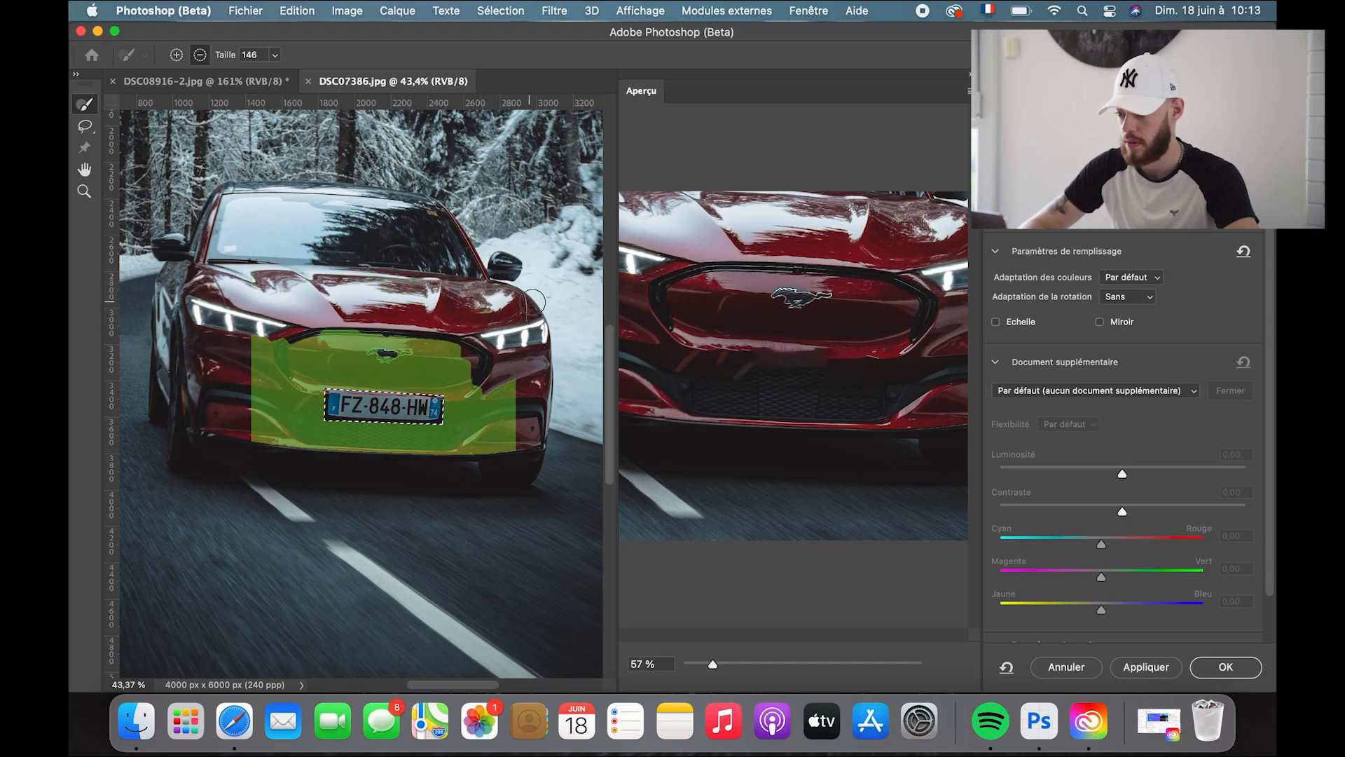
mouse_move(272, 358)
mouse_down()
mouse_move(258, 350)
mouse_move(298, 329)
mouse_move(367, 330)
mouse_move(383, 352)
mouse_move(416, 351)
mouse_move(395, 358)
mouse_move(440, 346)
mouse_up()
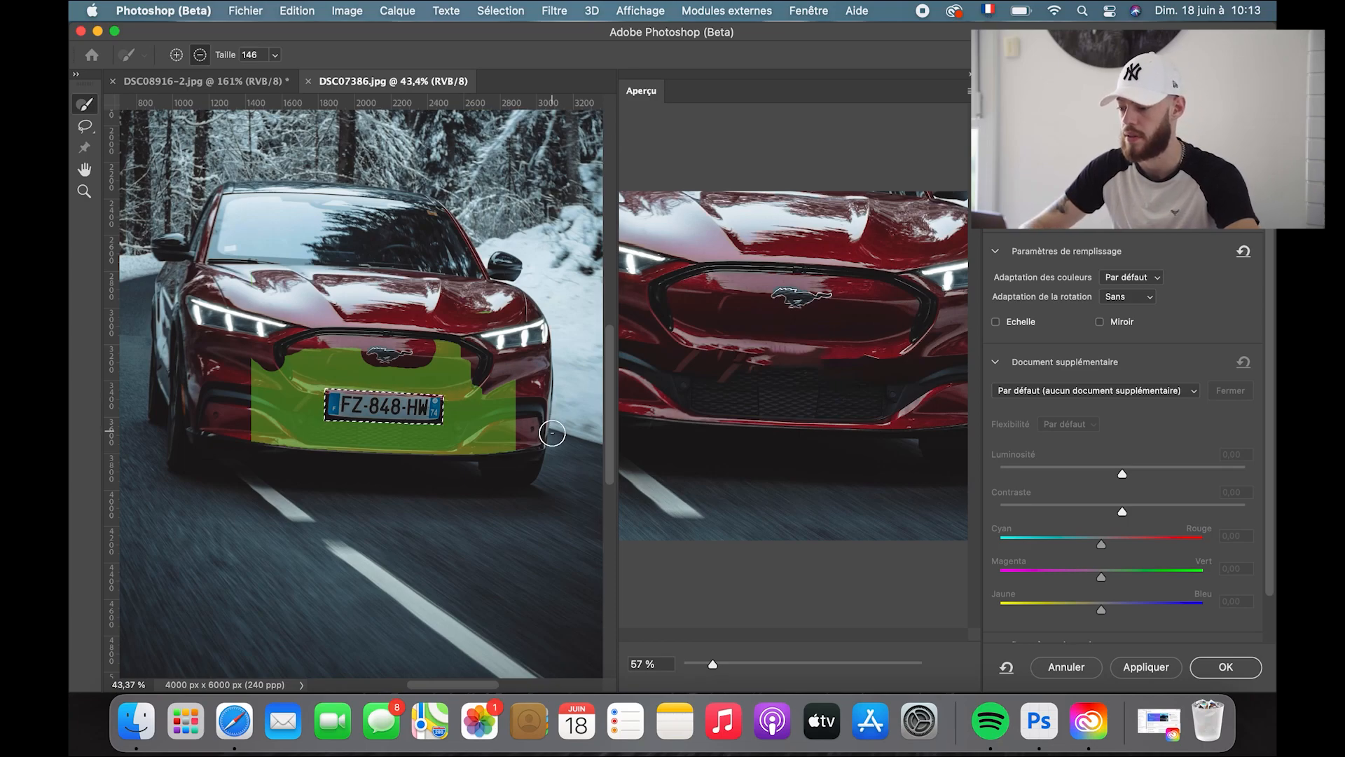
Step: Remove the lower bumper, the lower mesh grille and the area beside the car's left-hand vent from the sampling area
drag(453, 458, 263, 435)
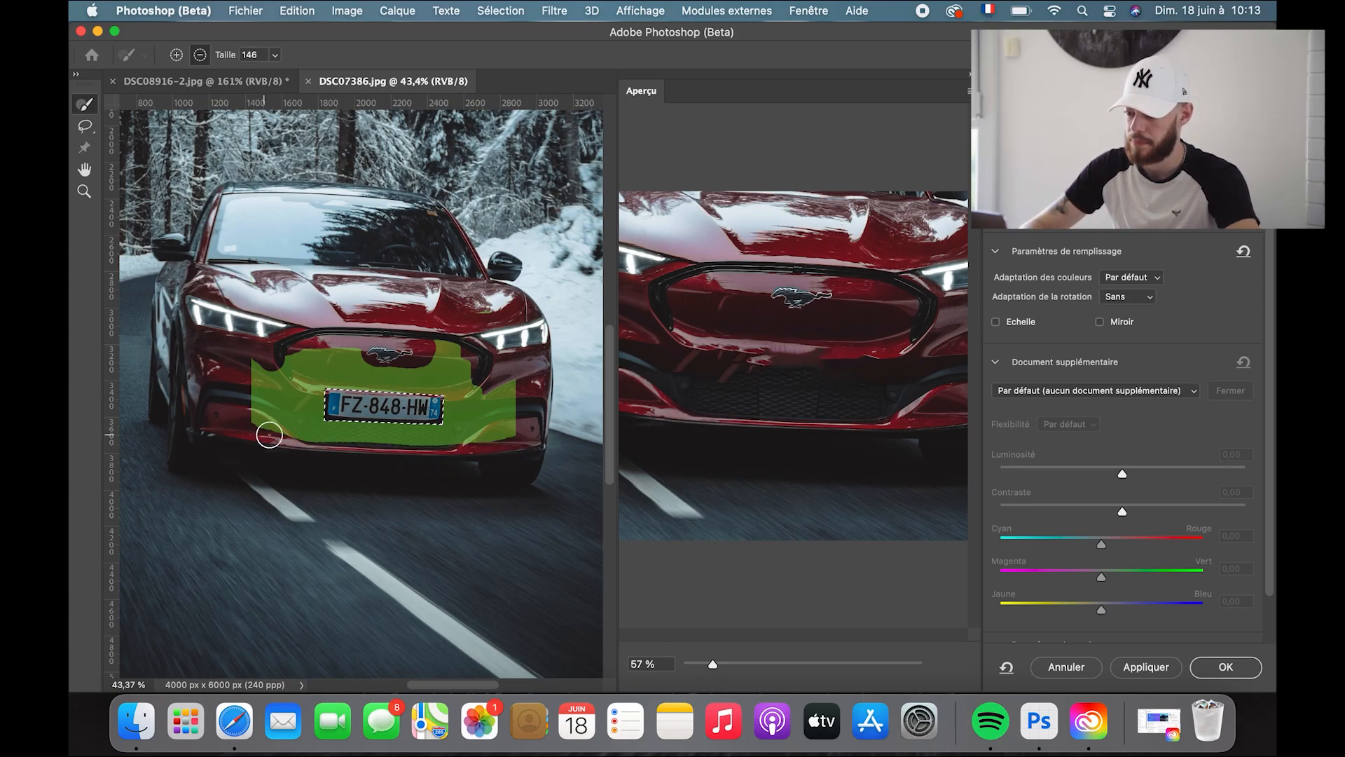
mouse_move(489, 440)
mouse_down()
mouse_move(525, 436)
mouse_move(499, 439)
mouse_up()
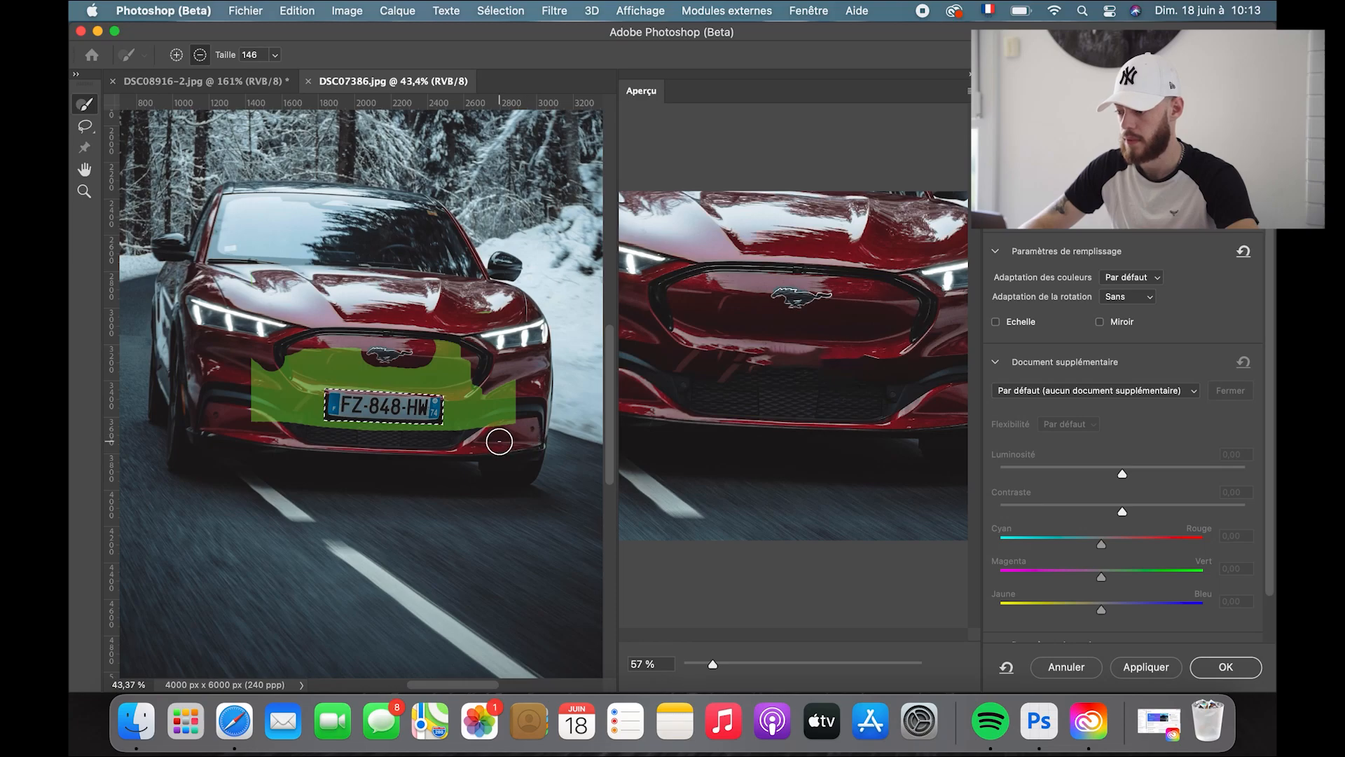
mouse_move(295, 325)
mouse_down()
mouse_move(264, 419)
mouse_move(300, 315)
mouse_up()
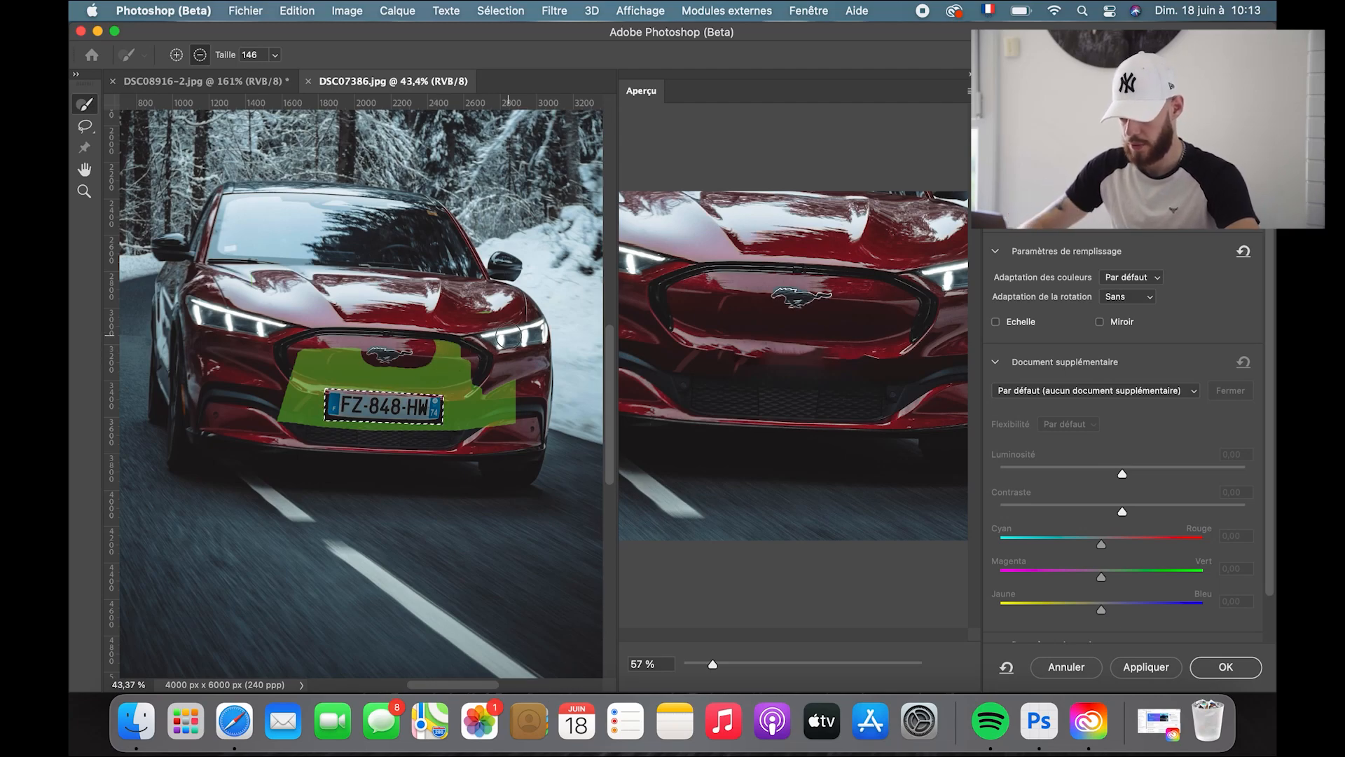
Step: Trim the sampling area to a narrow band around the plate, excluding the badge panel and outer bumper, and apply the fill
drag(401, 352, 505, 359)
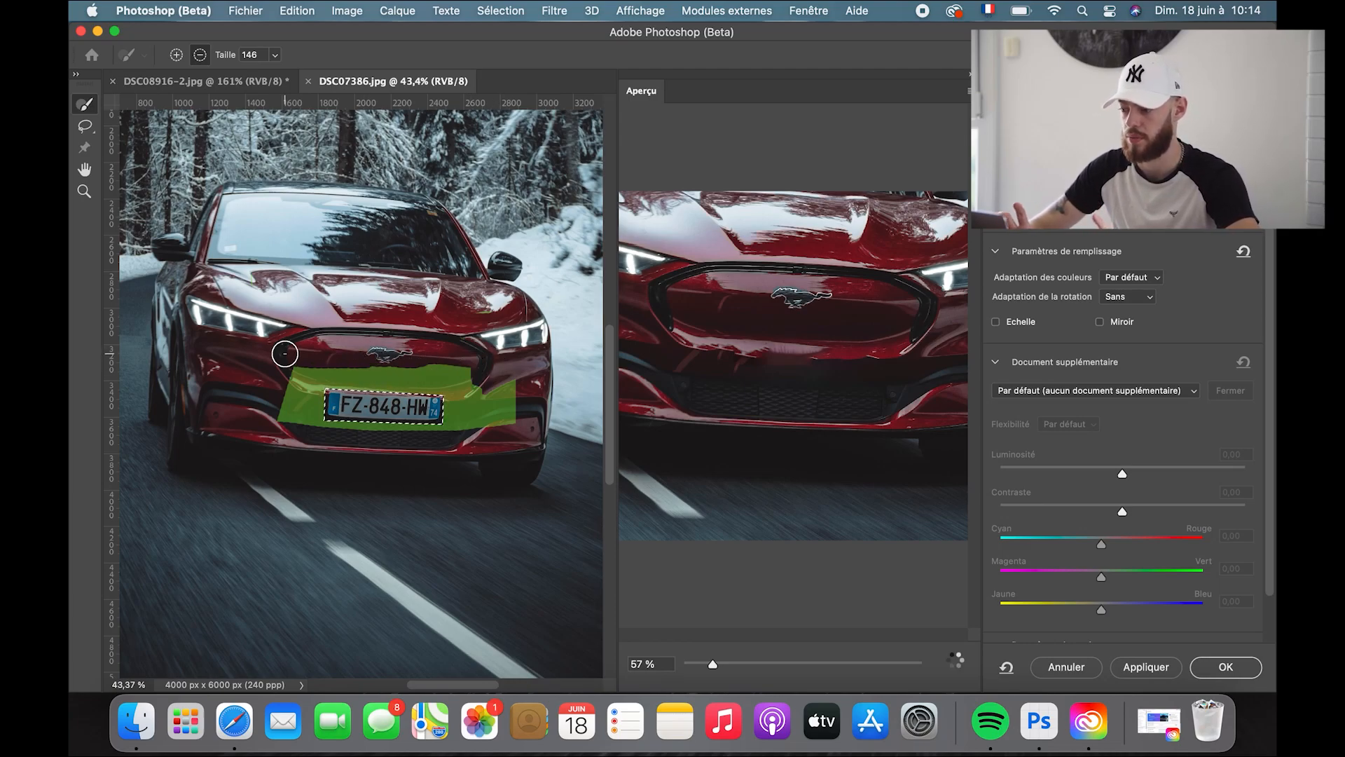
mouse_move(363, 361)
mouse_down()
mouse_move(506, 376)
mouse_move(510, 440)
mouse_move(500, 398)
mouse_move(491, 421)
mouse_move(492, 381)
mouse_up()
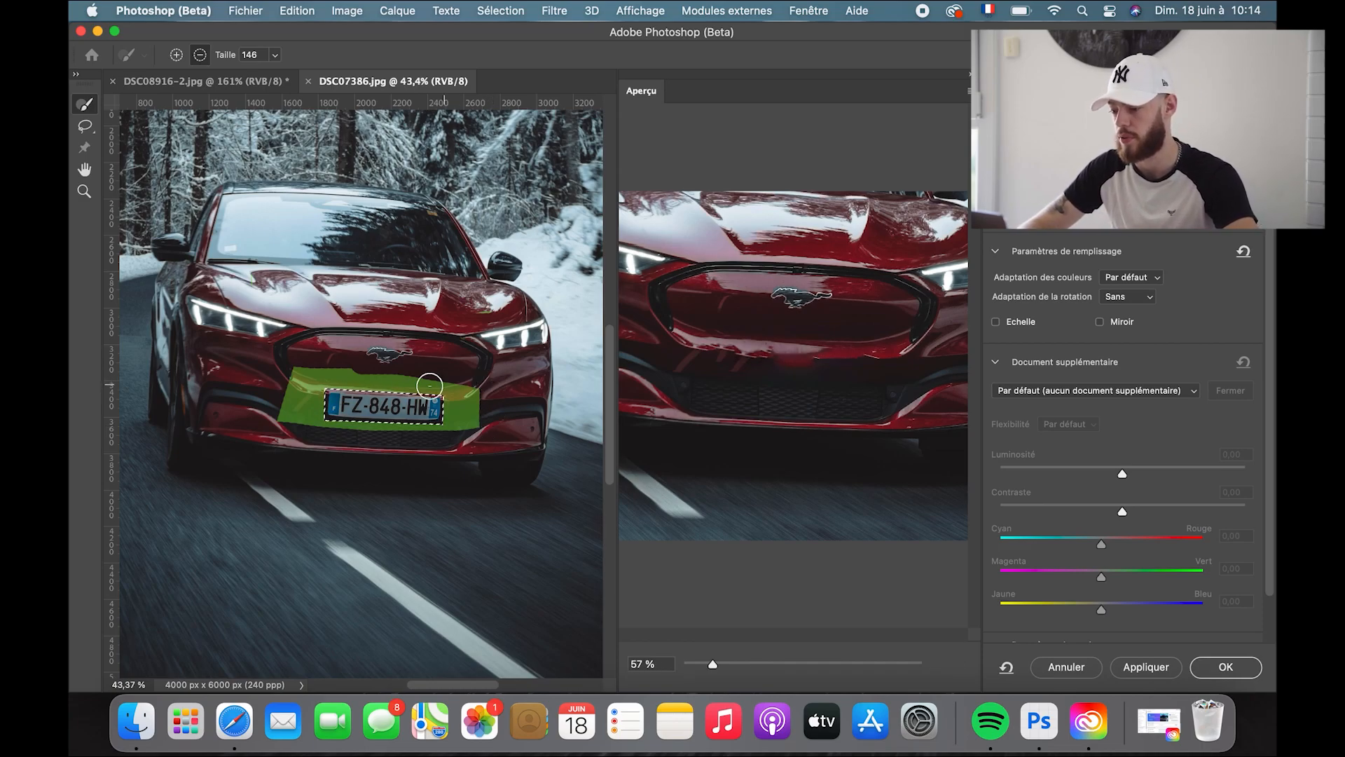
drag(264, 419, 288, 397)
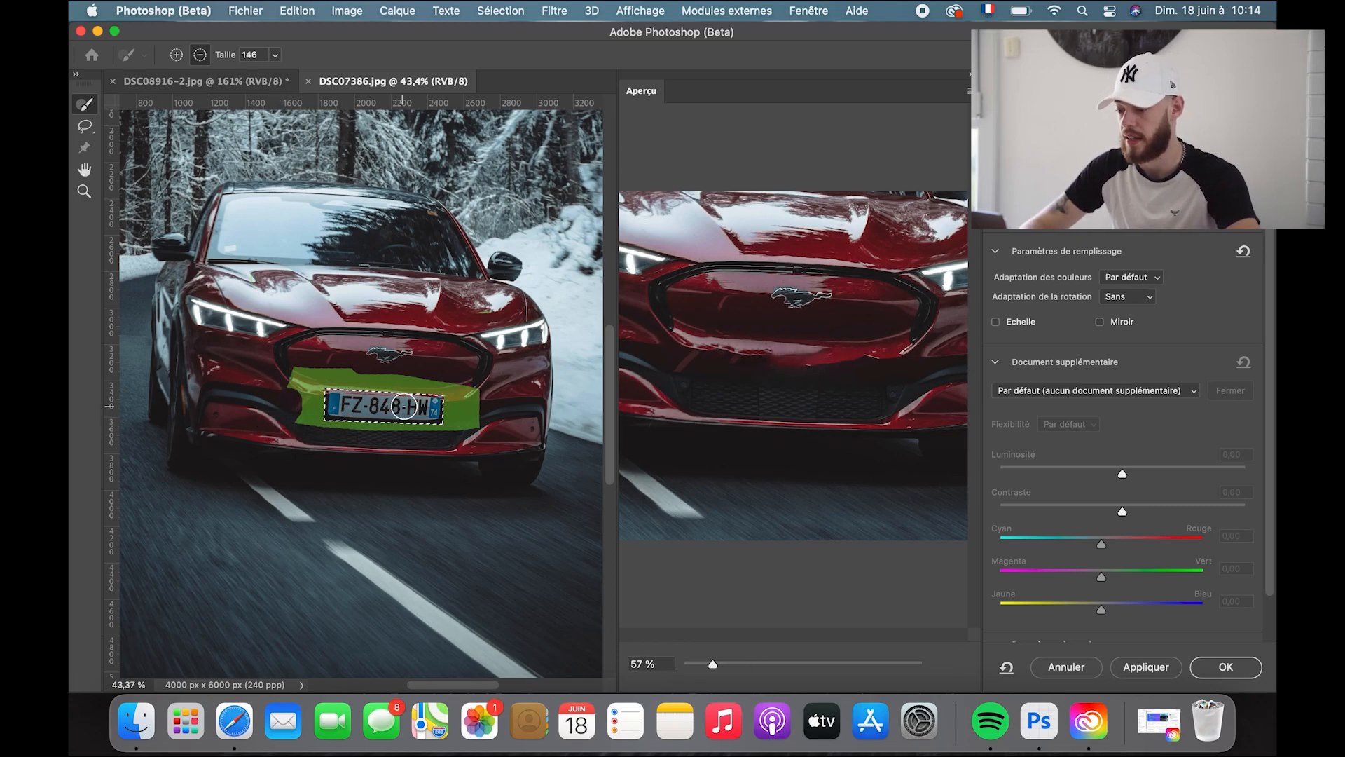
key(Return)
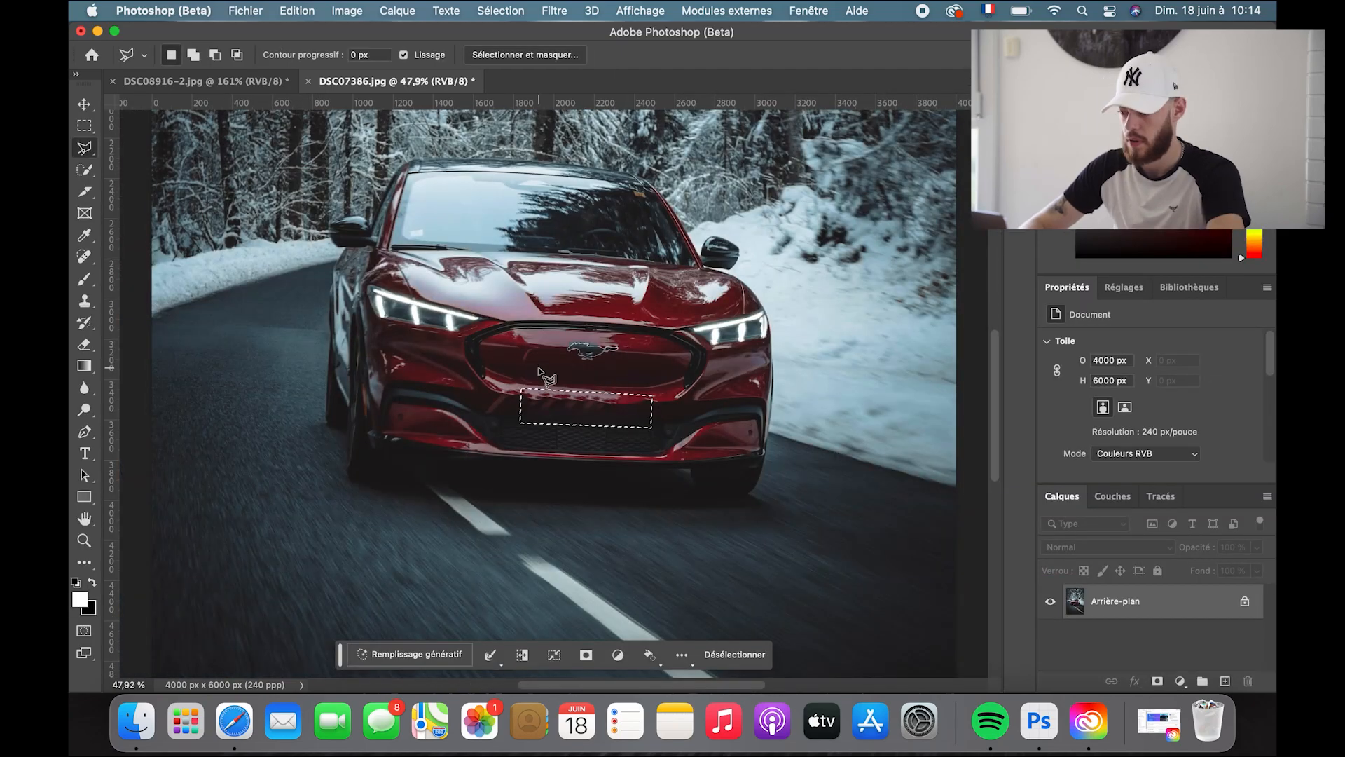
Step: Examine the filled plate area on the bumper up close and within the whole photo
key(super+0)
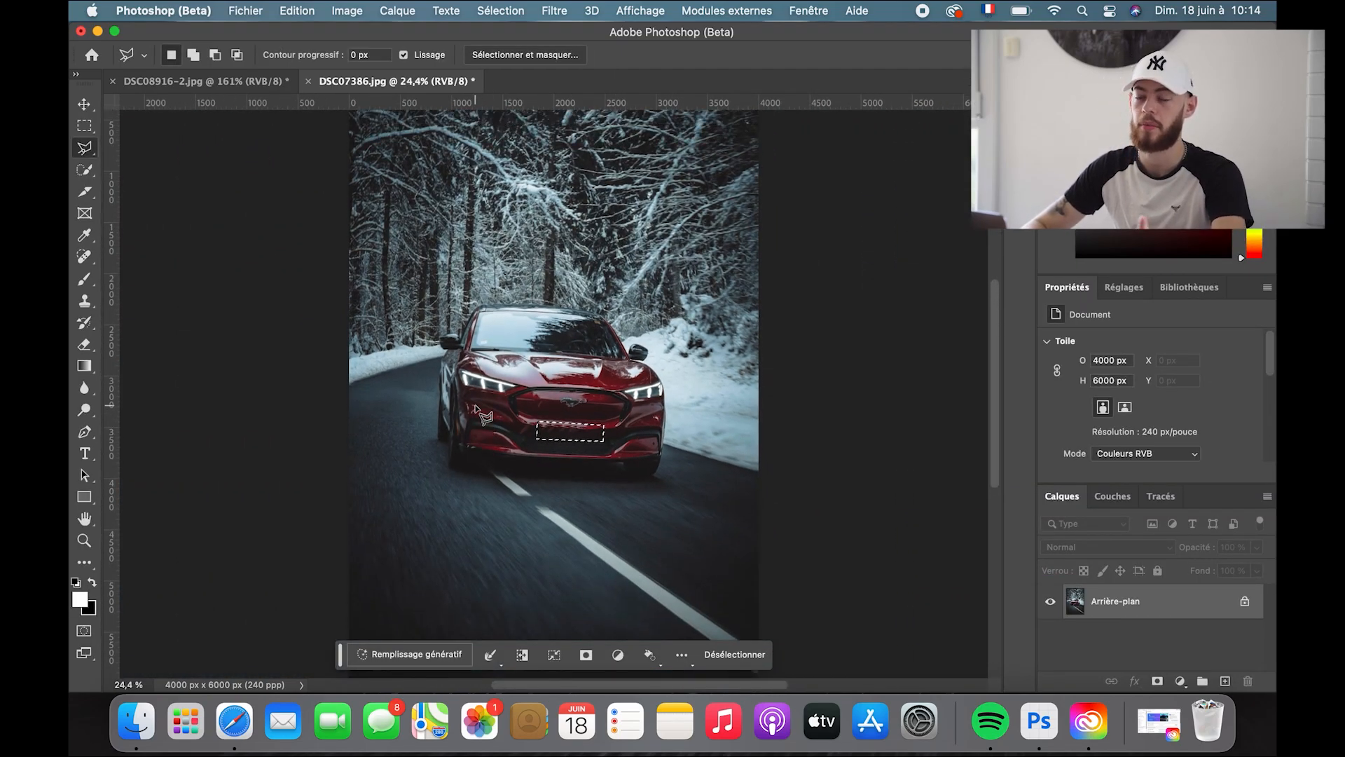
scroll(527, 386, down, 3)
scroll(526, 386, down, 5)
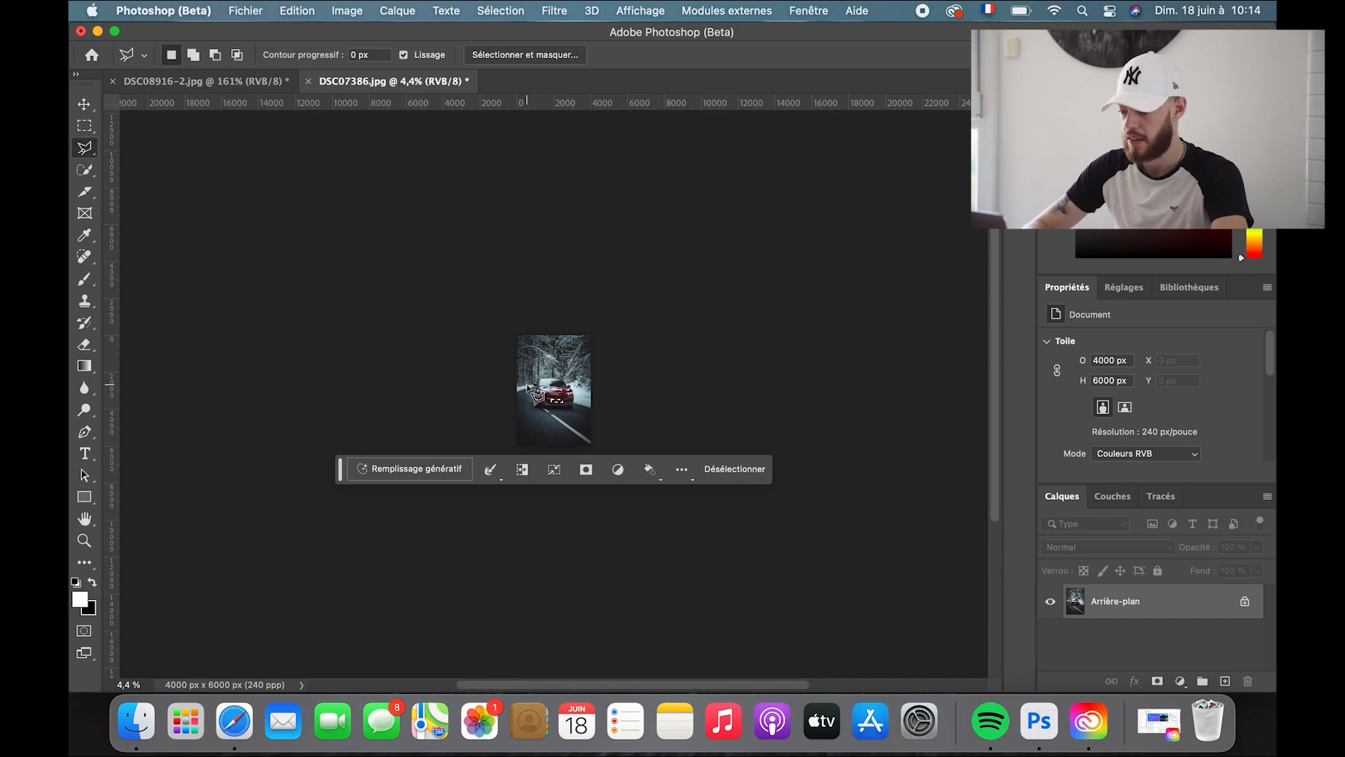
scroll(527, 386, up, 5)
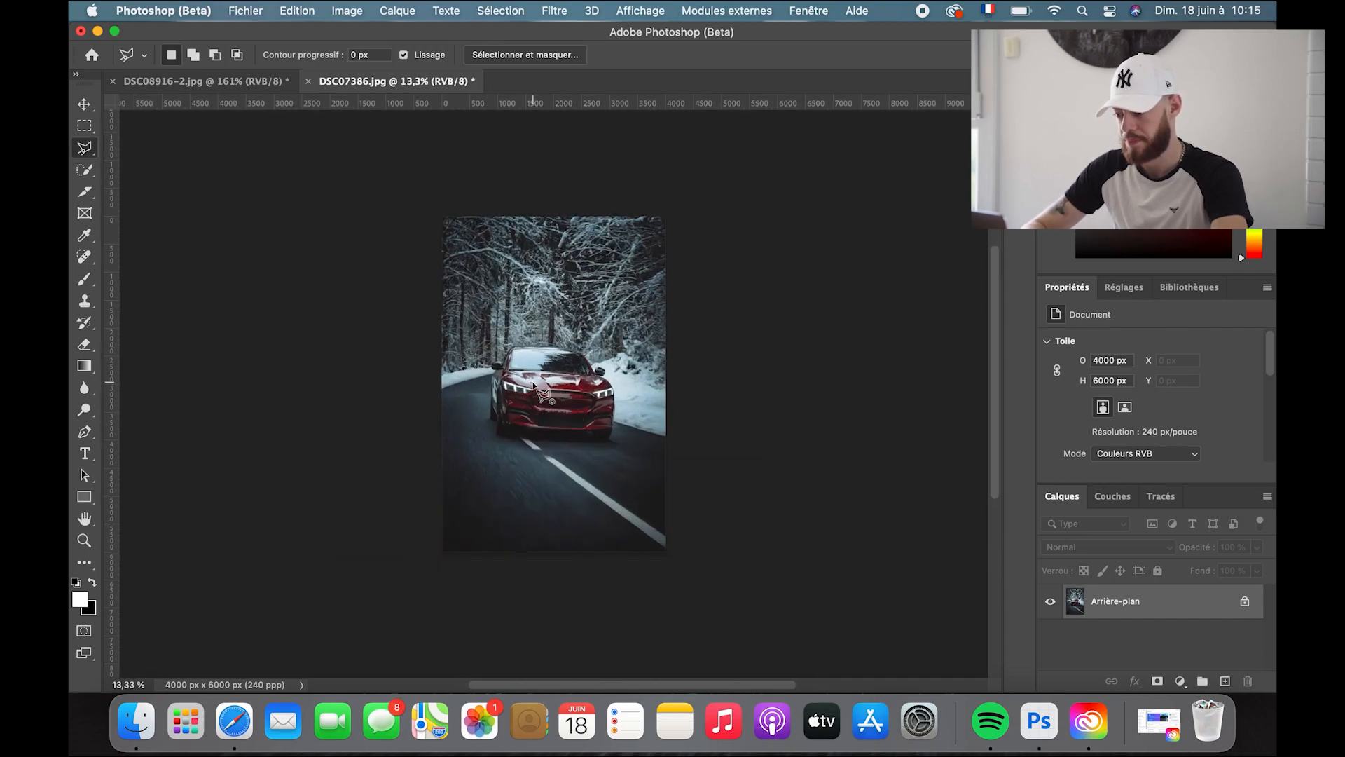
scroll(569, 379, up, 5)
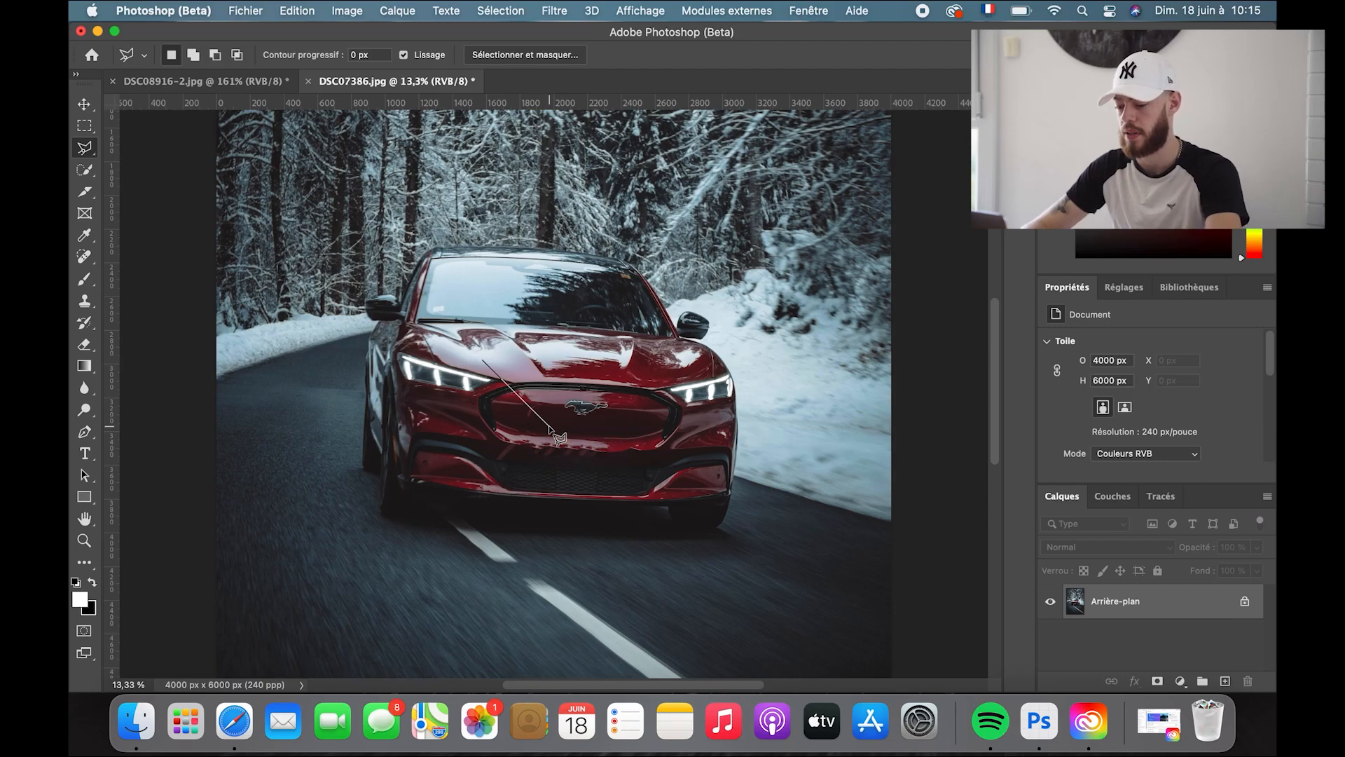
key(Escape)
scroll(634, 426, up, 5)
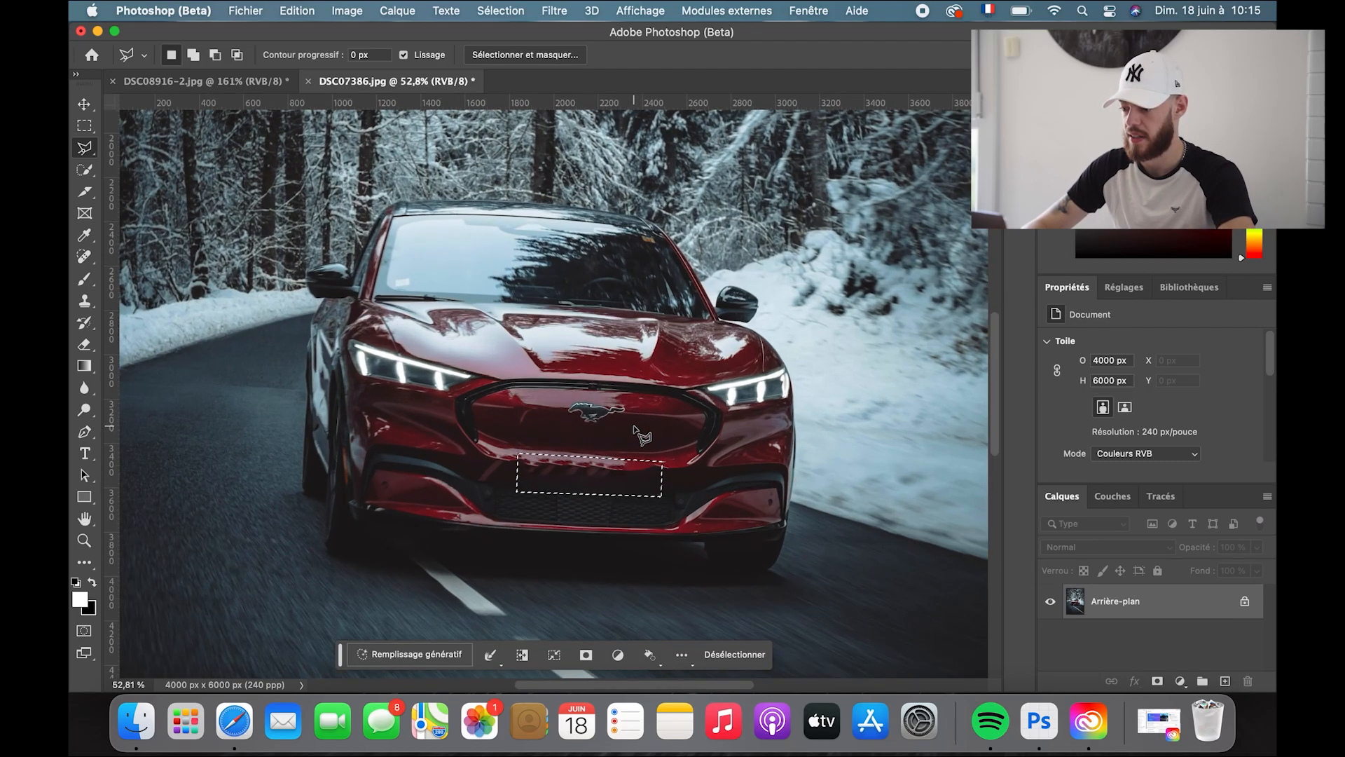
scroll(634, 427, down, 2)
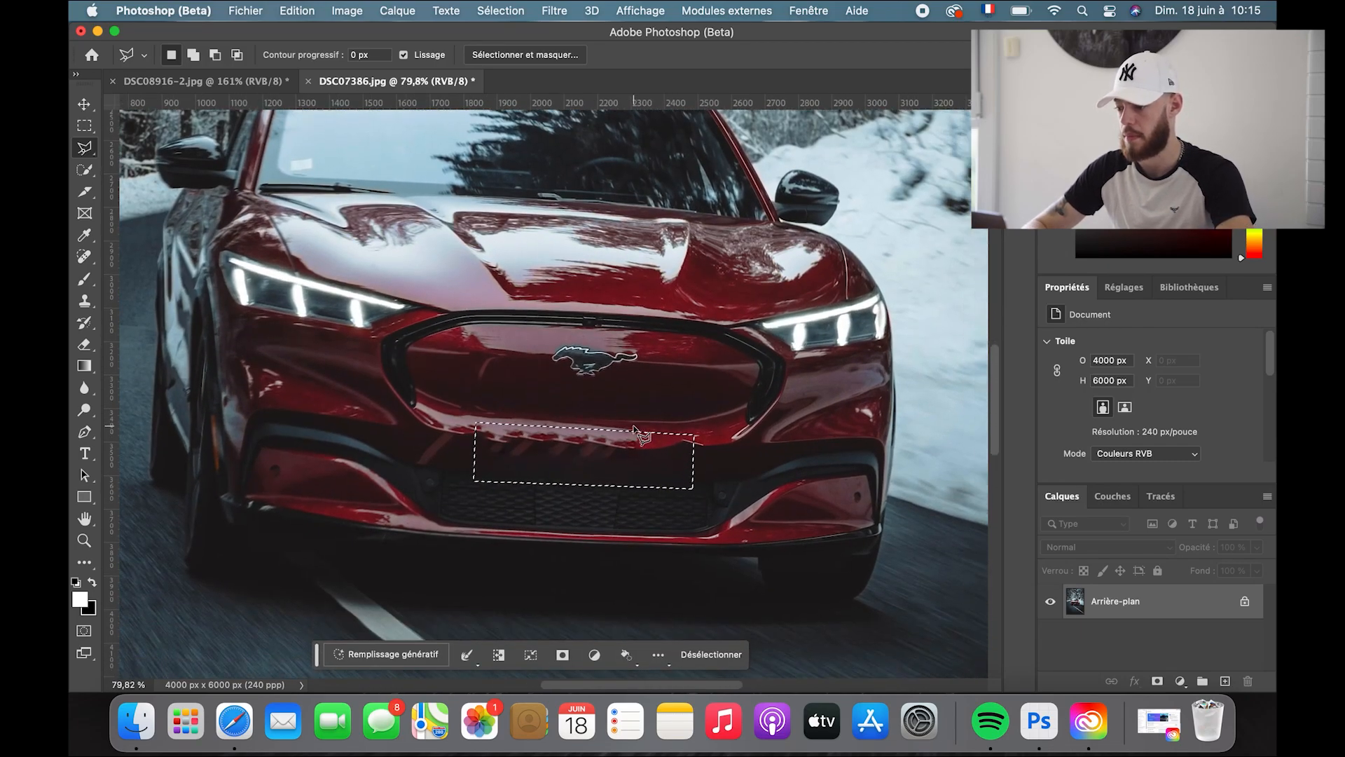
scroll(634, 429, down, 3)
scroll(633, 428, down, 2)
scroll(633, 428, down, 2)
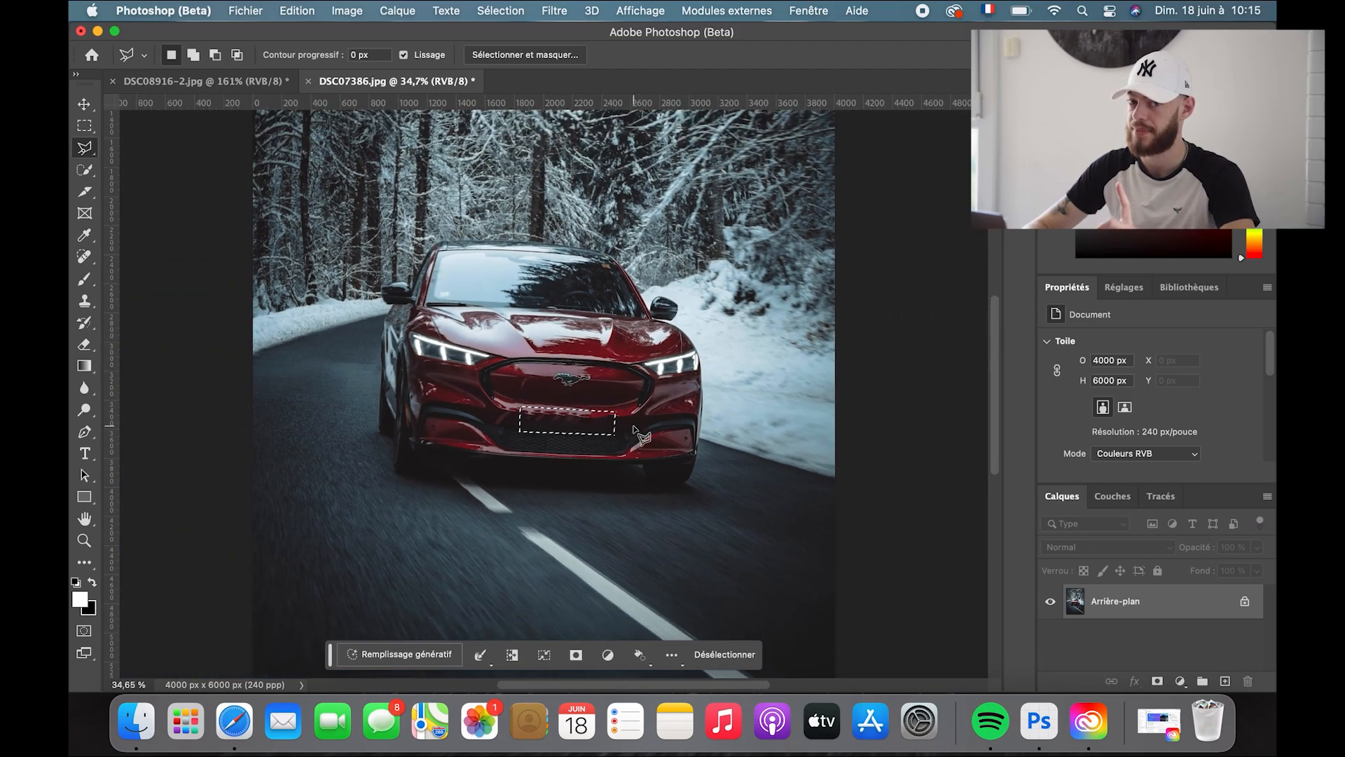
Step: Close DSC07386.jpg without saving the changes
click(307, 82)
click(691, 315)
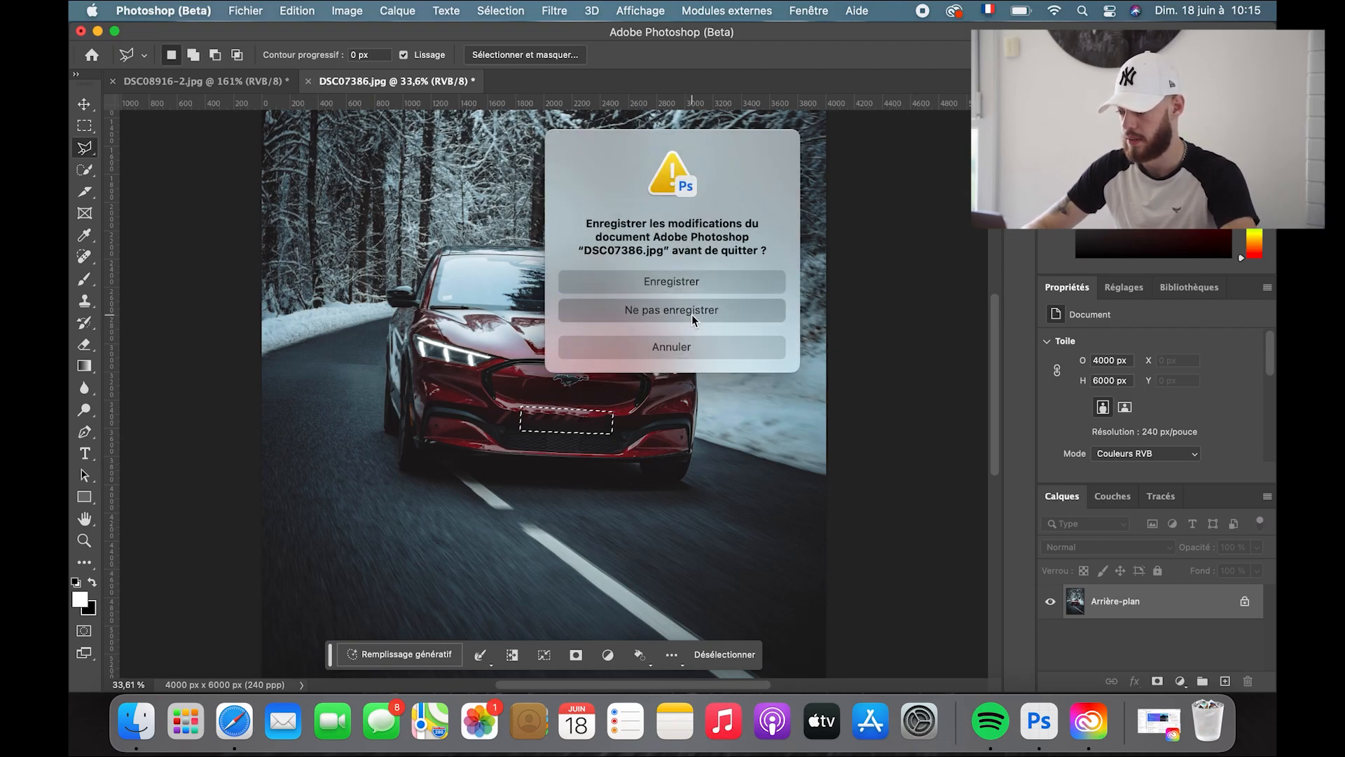
Step: Switch to Creative Cloud and display the list of all applications
click(1097, 733)
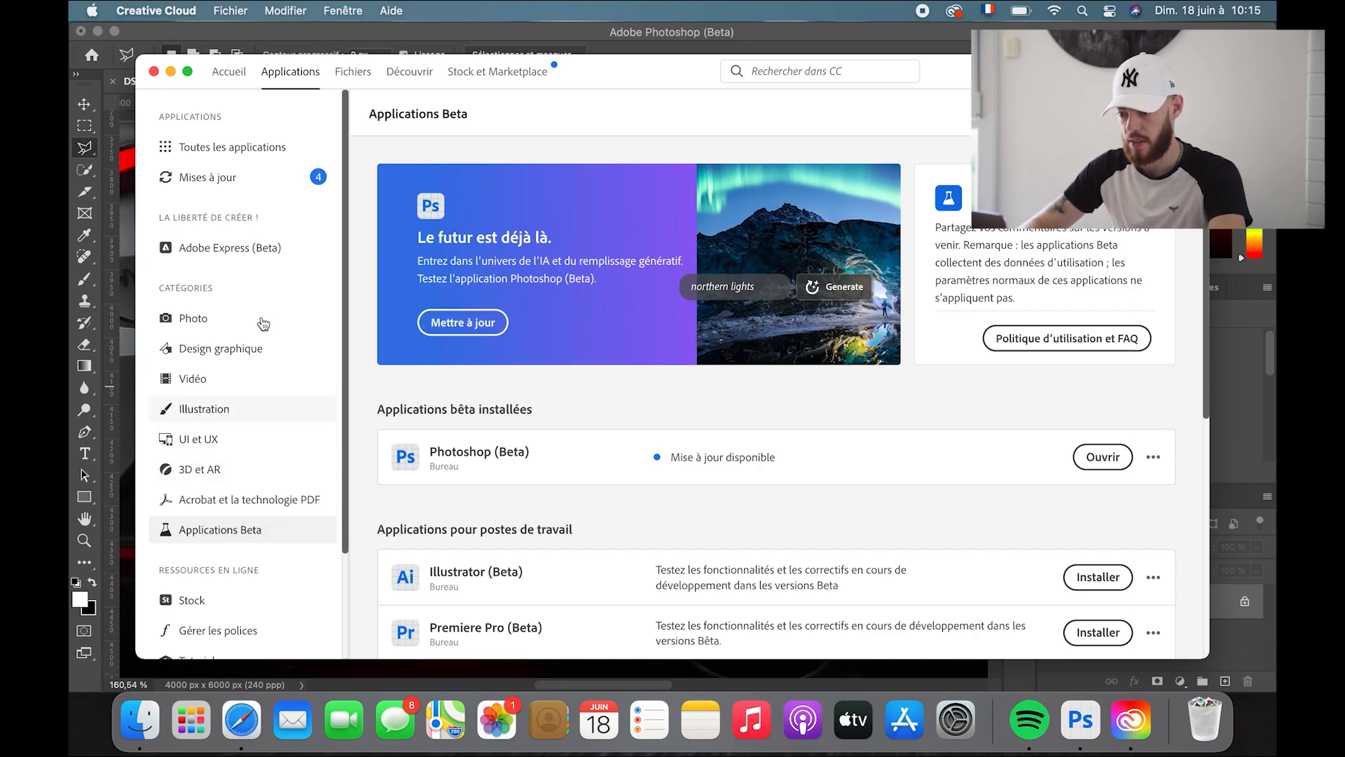
click(248, 159)
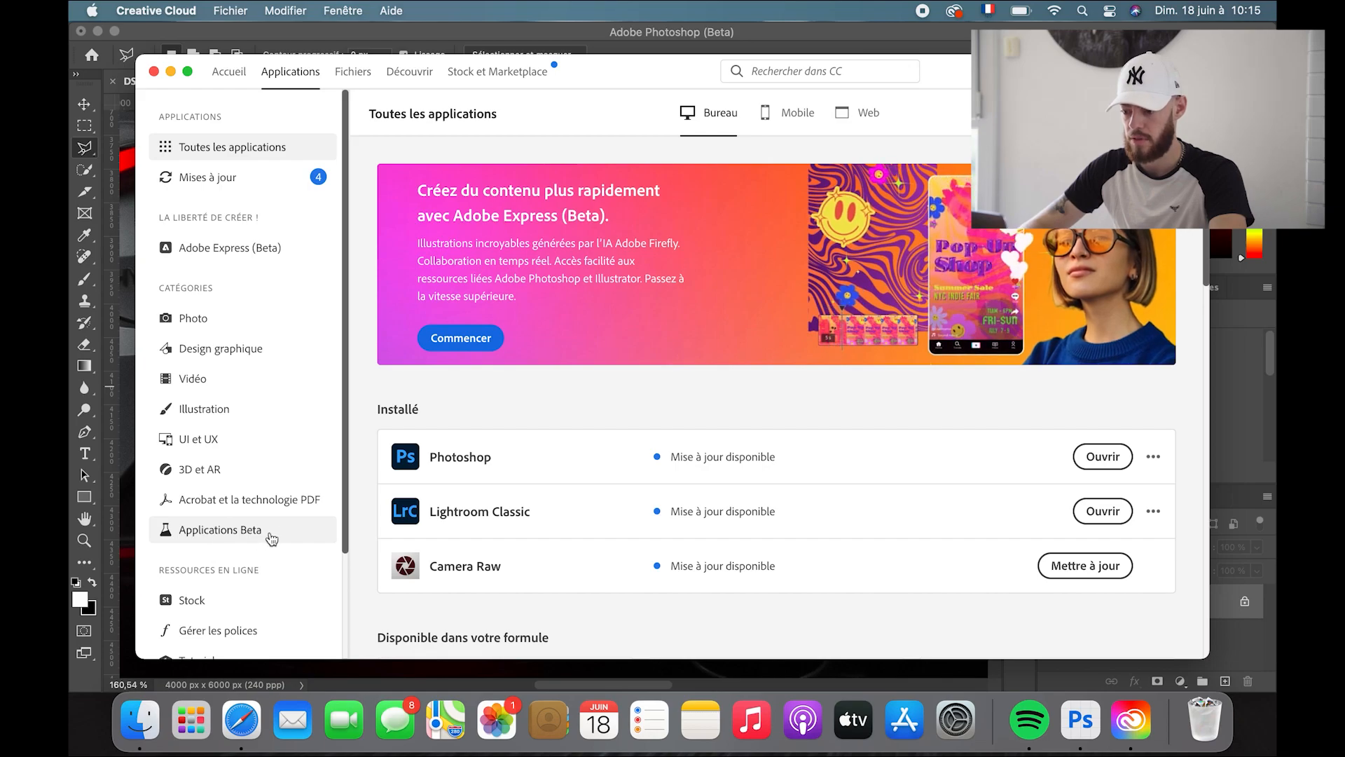
Step: Look through Creative Cloud's beta applications to find the Photoshop (Beta) entry and its open option, and close the Creative Cloud window
click(184, 539)
scroll(618, 423, down, 5)
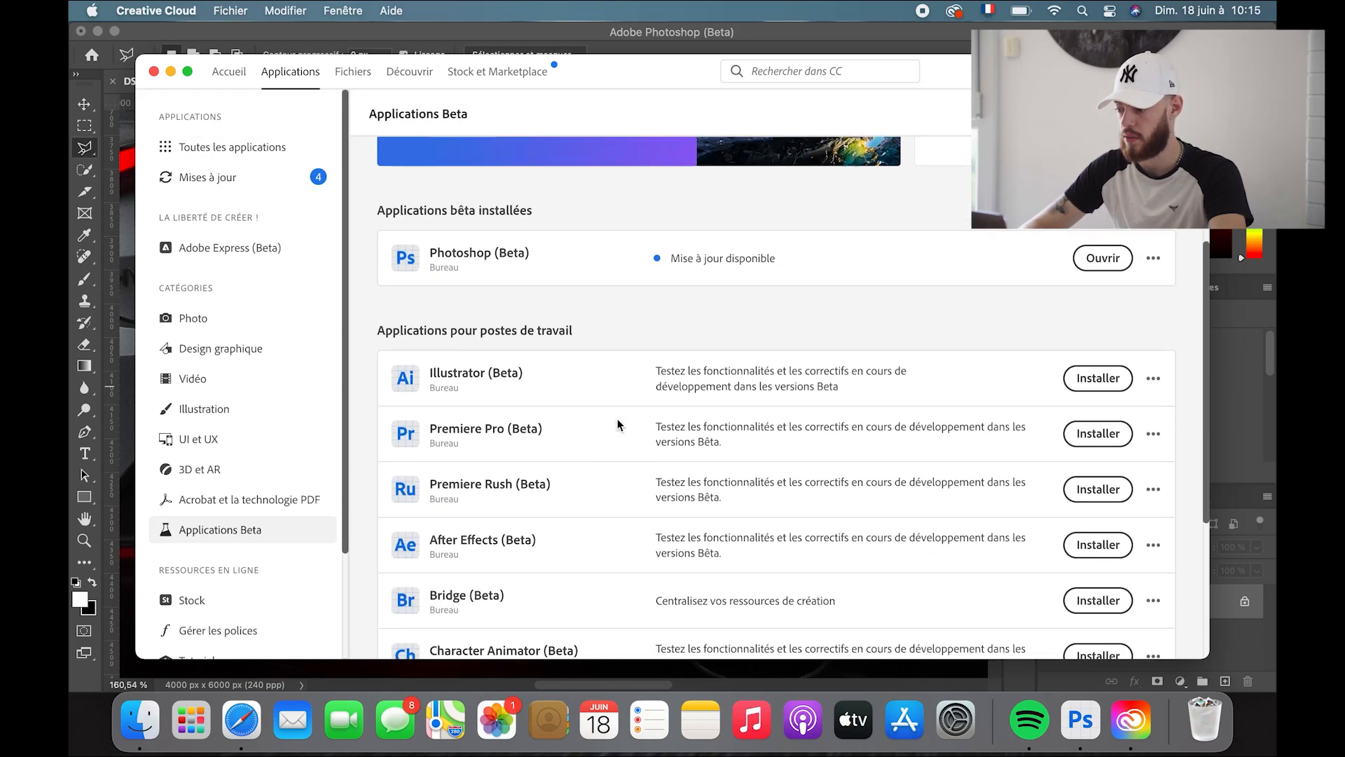
scroll(619, 425, down, 2)
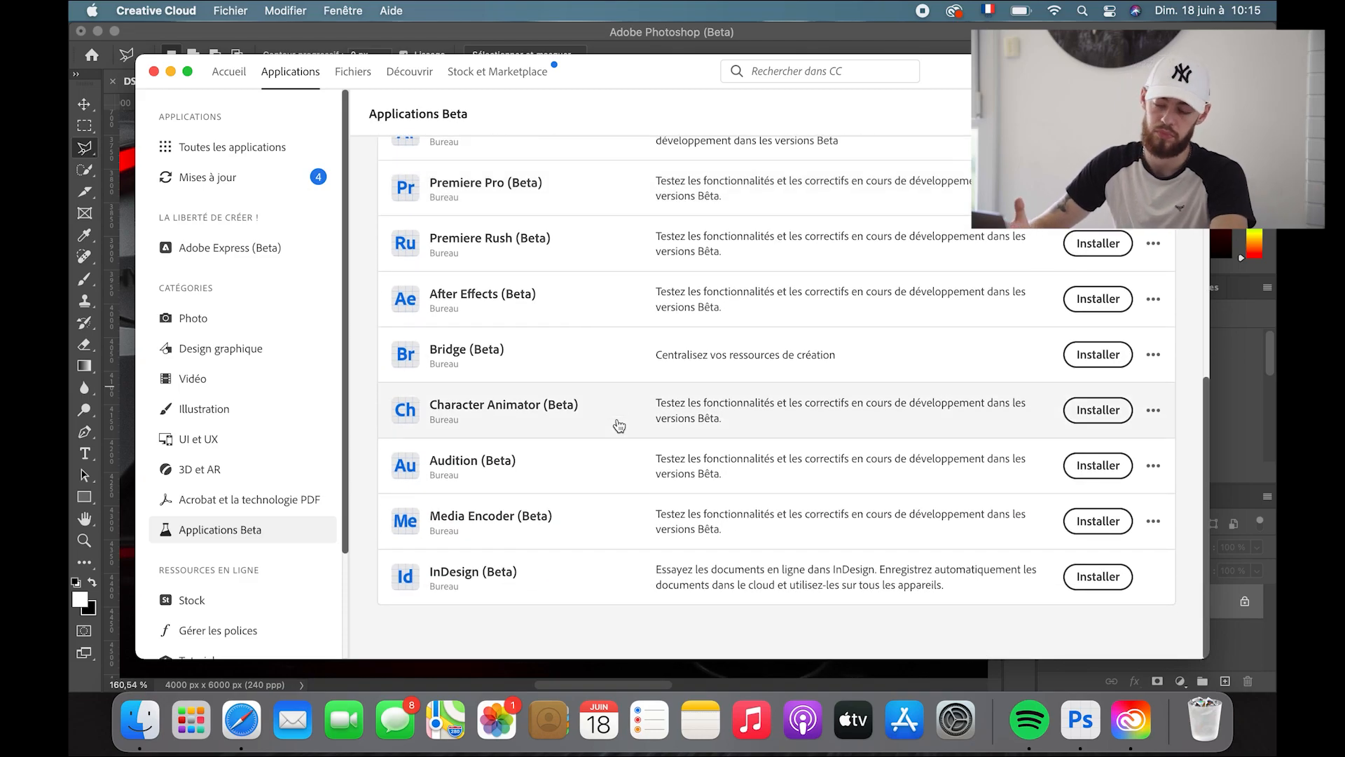
scroll(619, 426, up, 3)
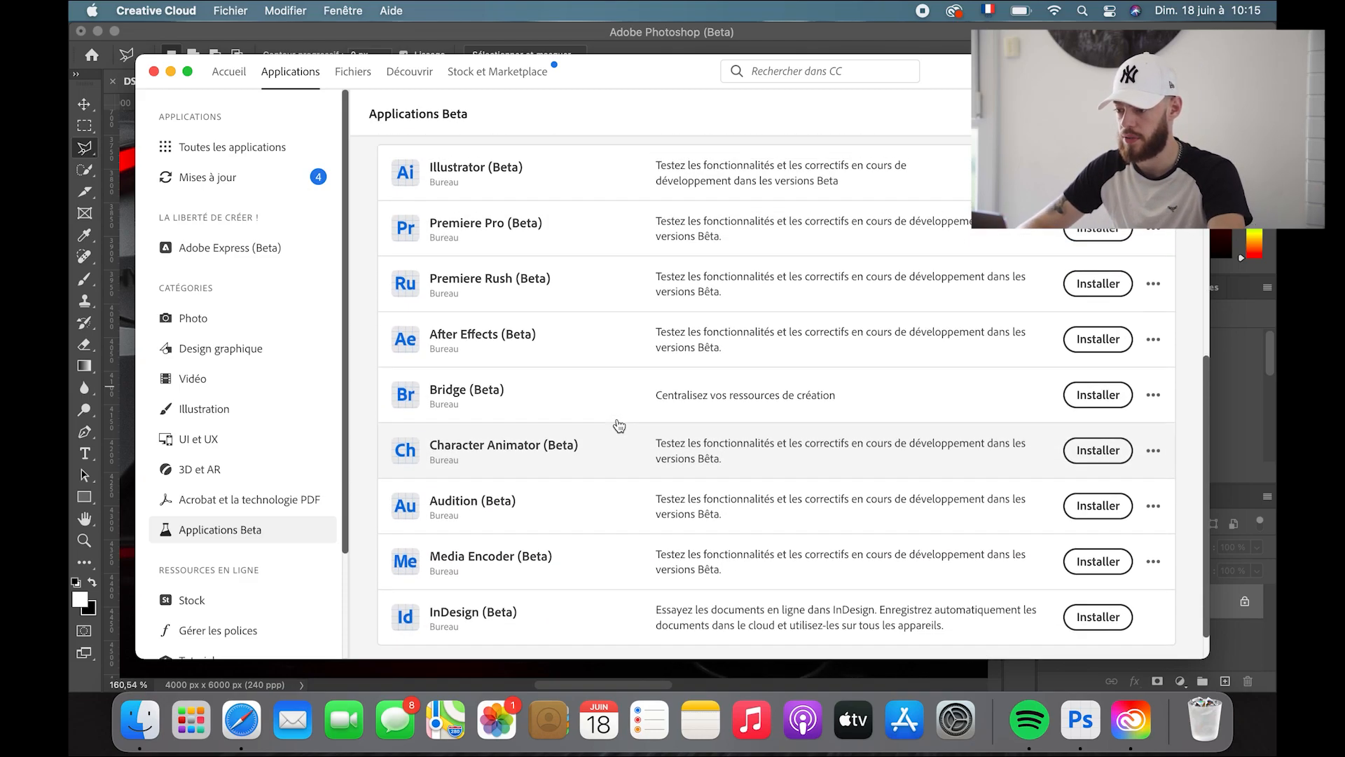
scroll(607, 444, up, 3)
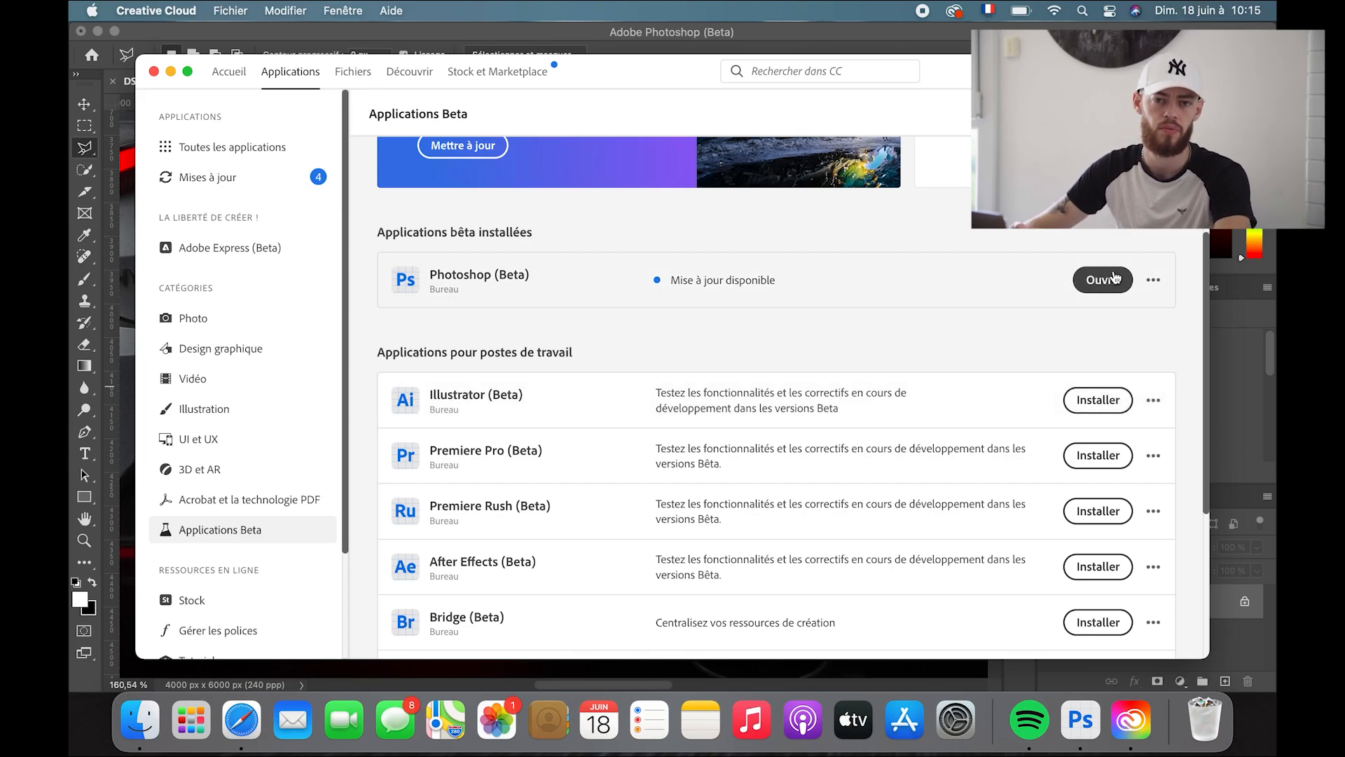
click(155, 72)
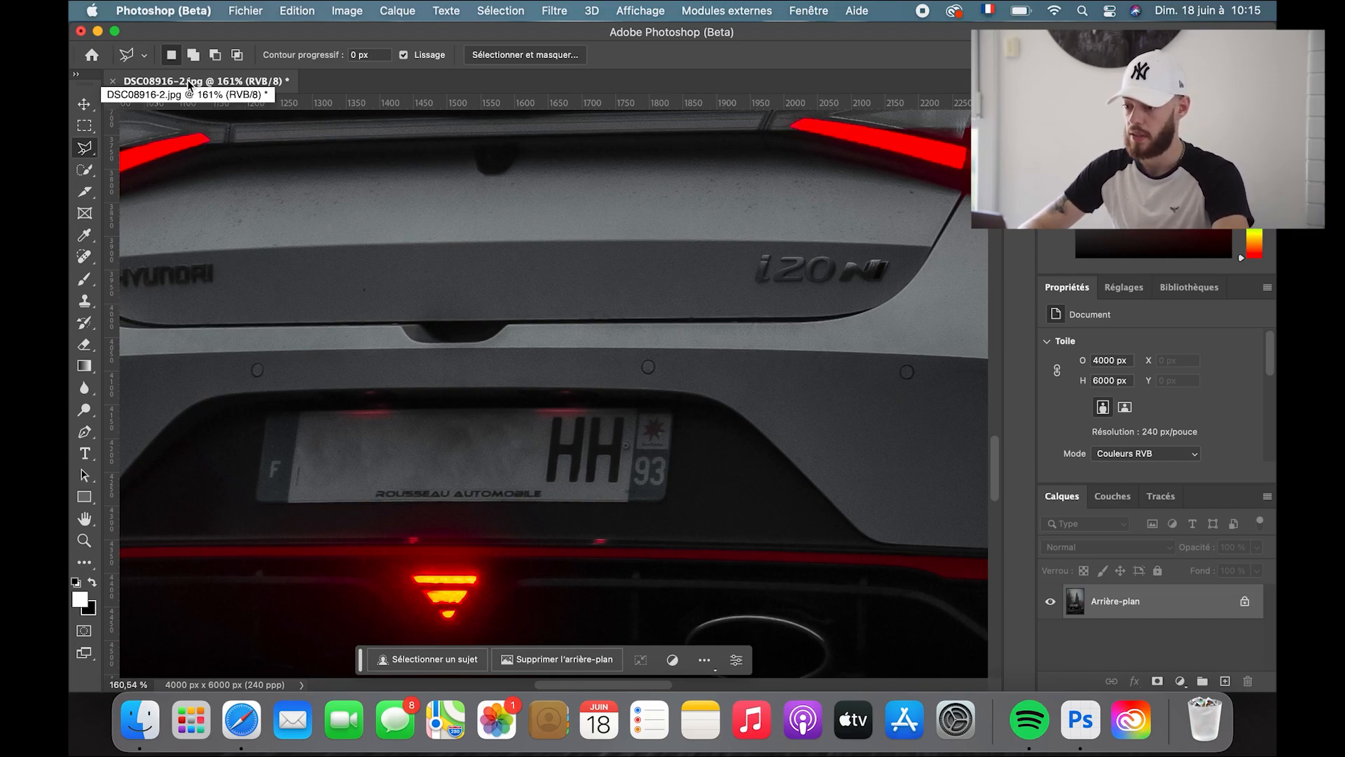
Step: Open DSC05110.jpg from the Photo 1 folder, discarding its embedded colour profile
click(243, 19)
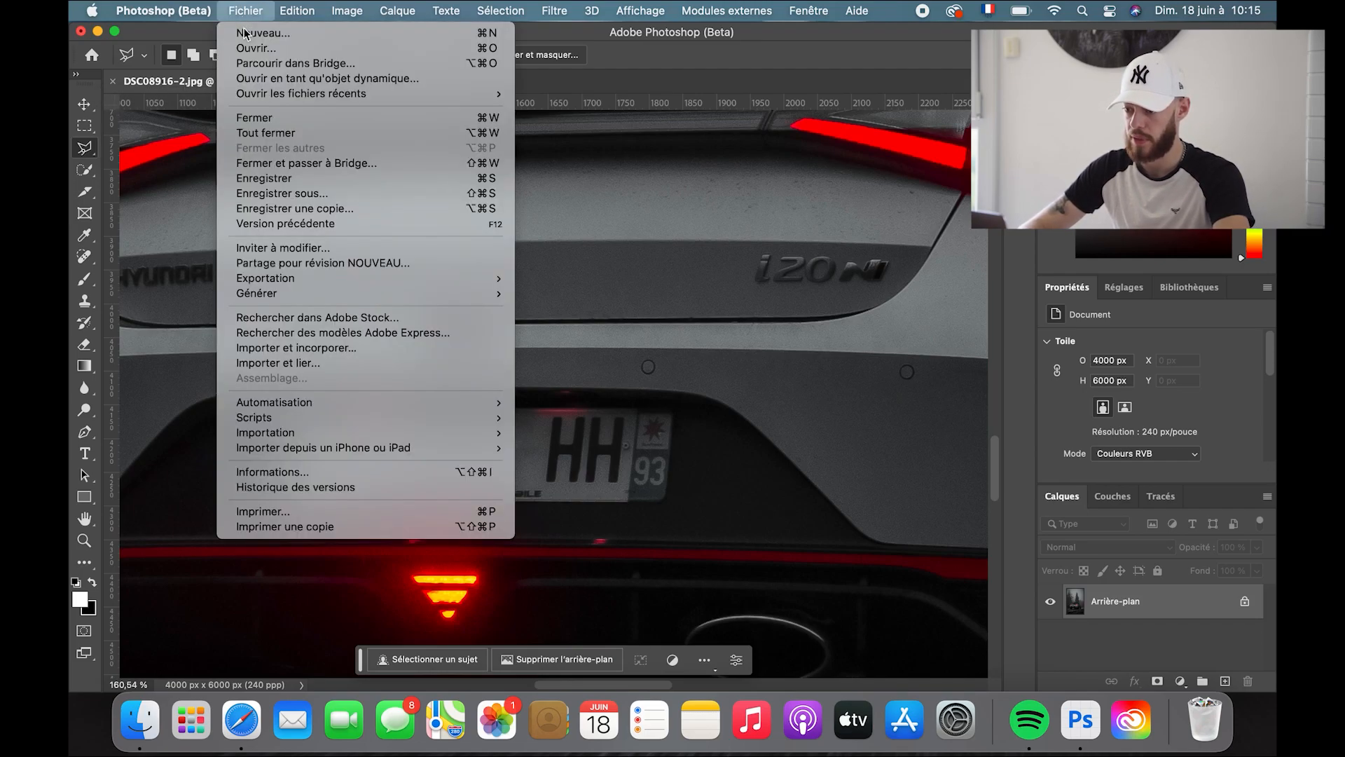
click(251, 49)
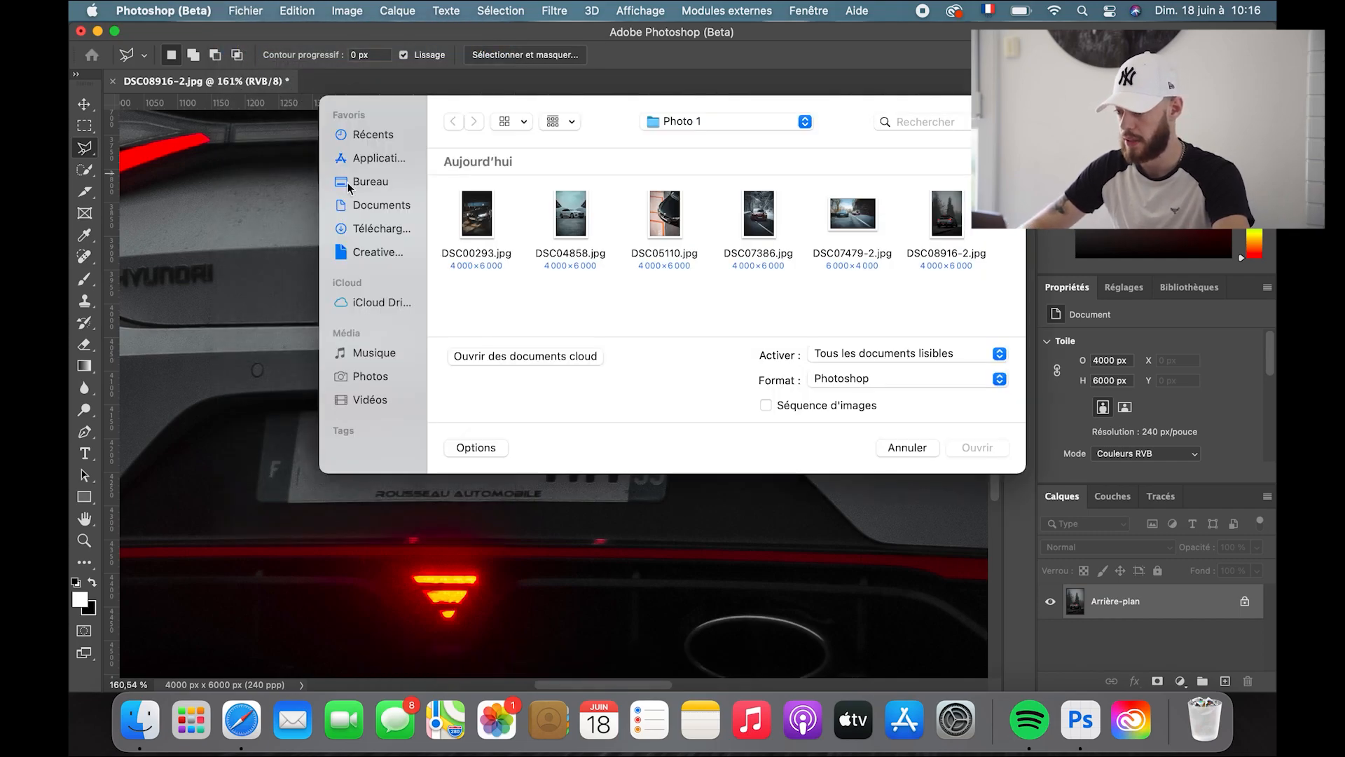
double_click(676, 218)
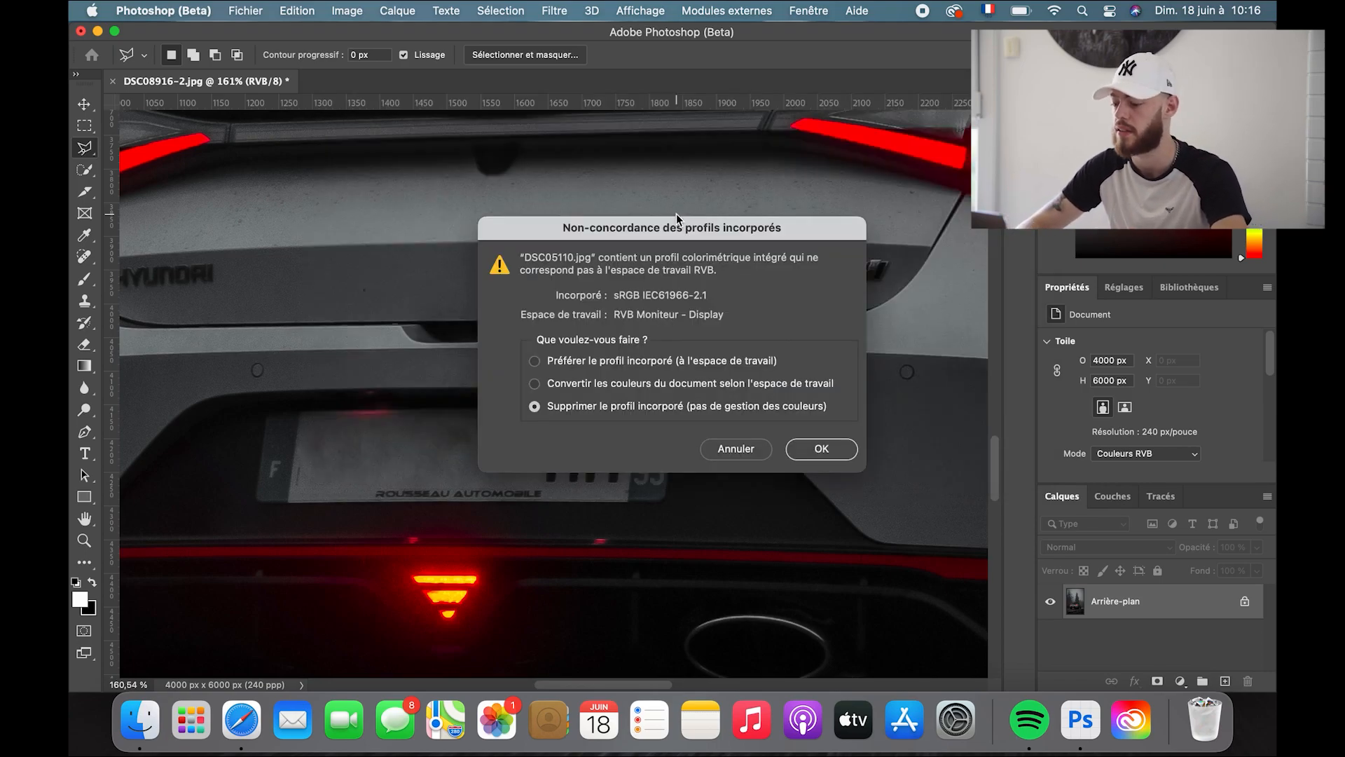
click(800, 452)
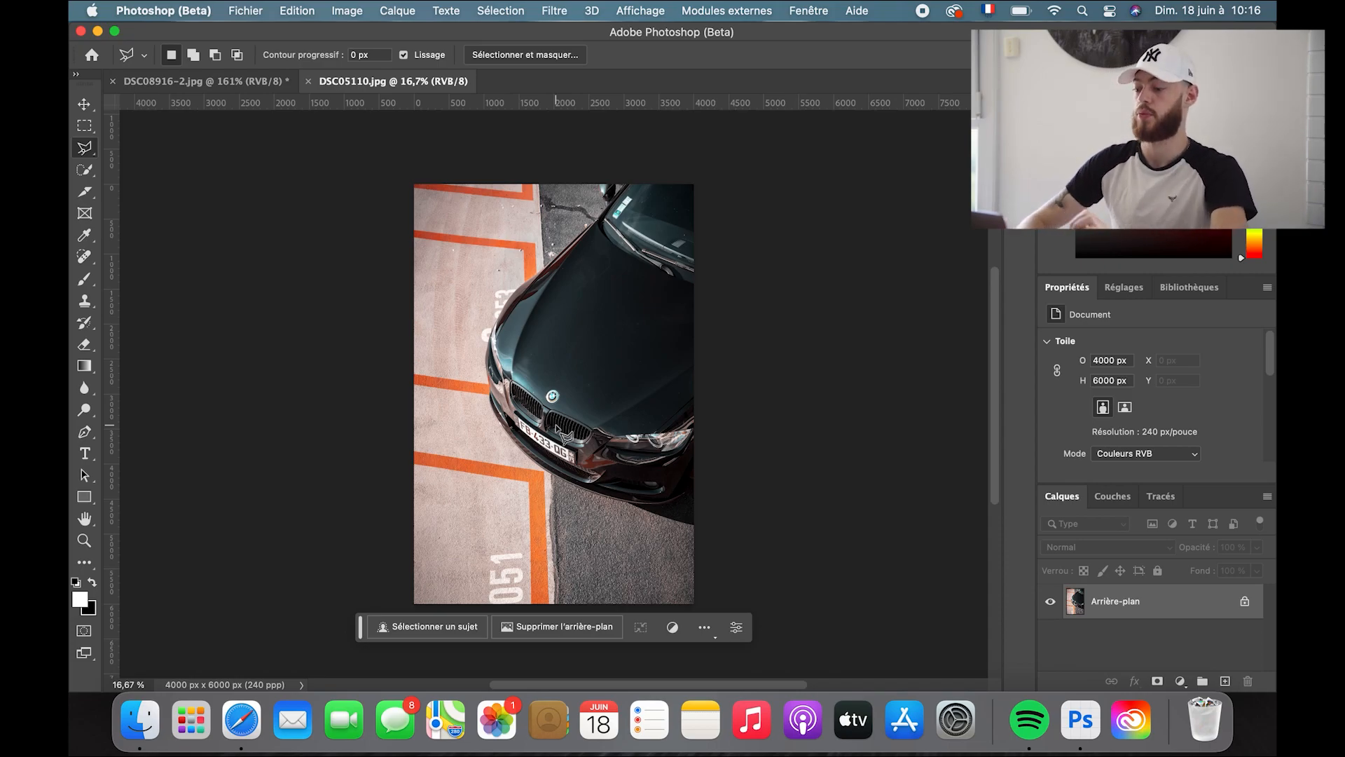
Step: Remove the dash before the plate's last two letters and the small mark beneath it with the Spot Healing Brush at size 25
scroll(564, 434, up, 8)
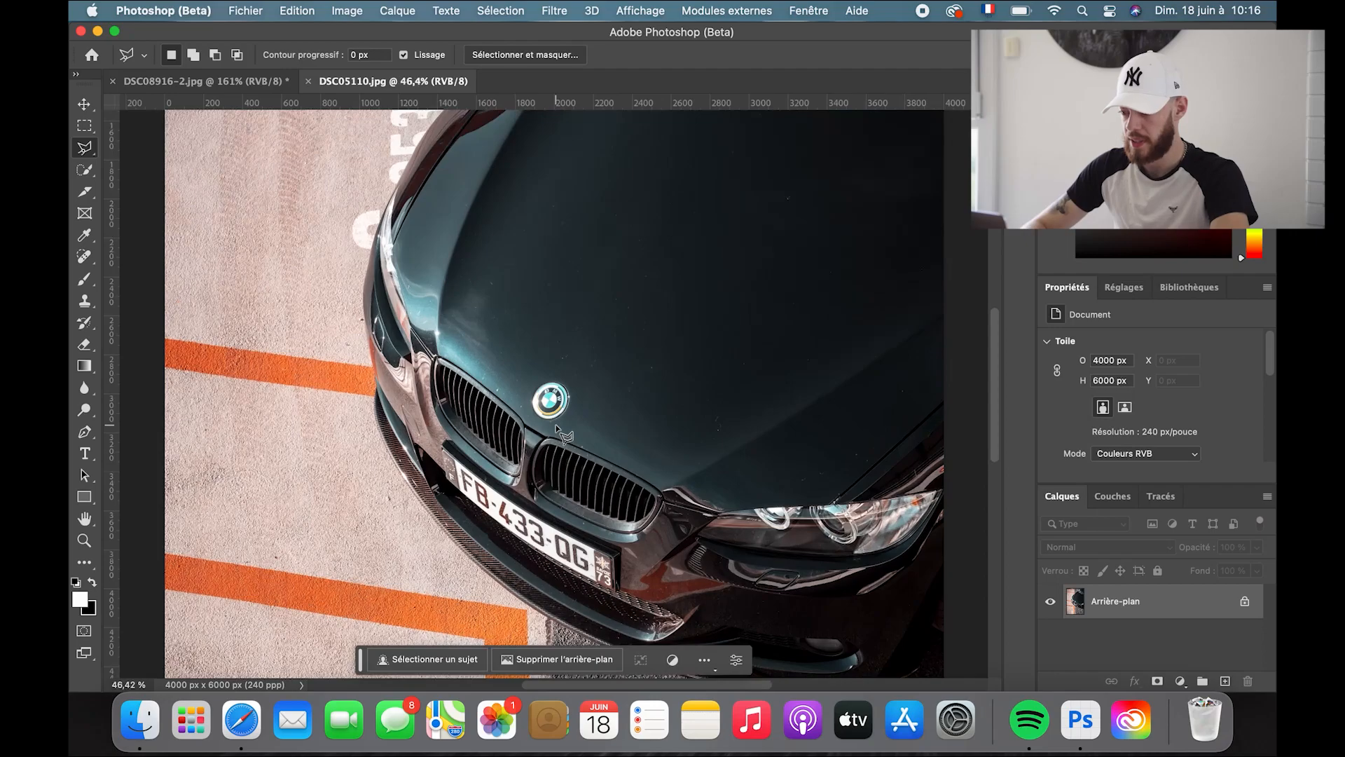
scroll(526, 403, up, 3)
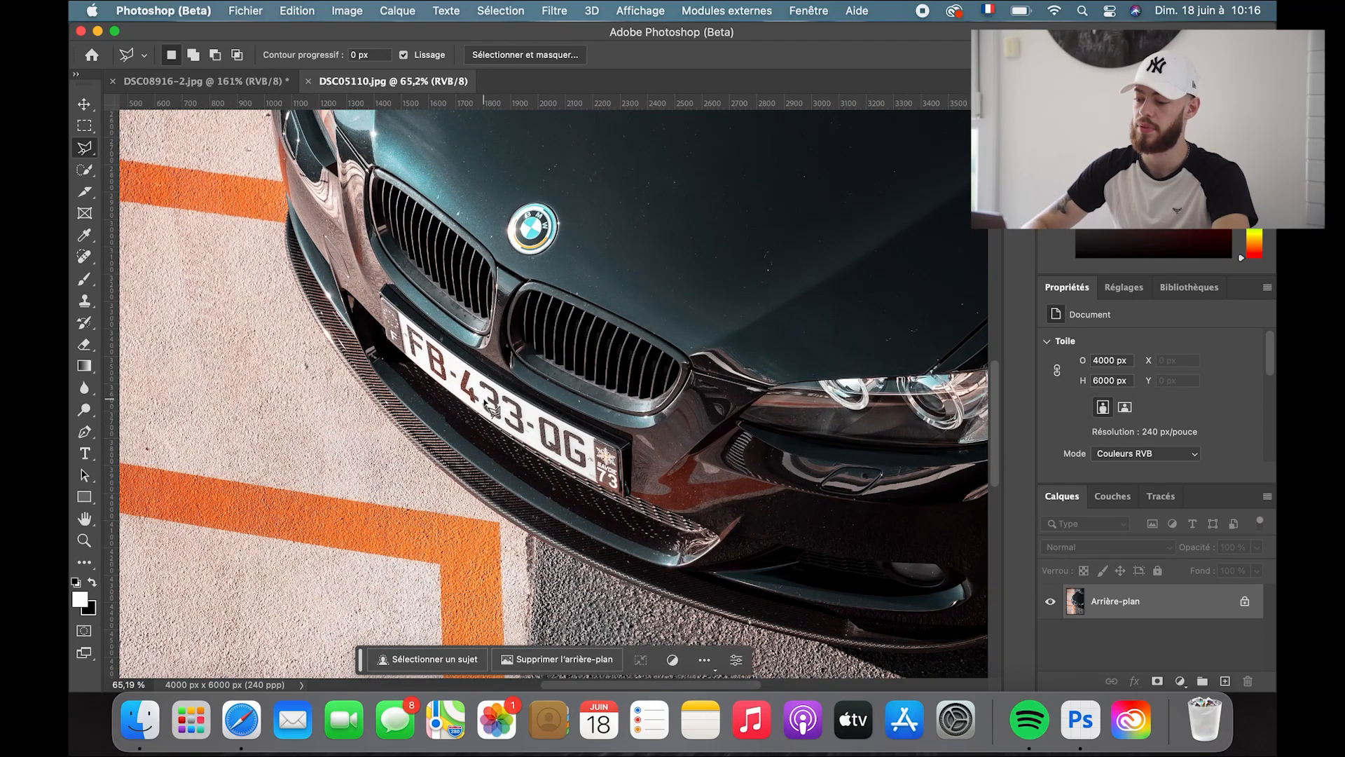
scroll(491, 410, up, 8)
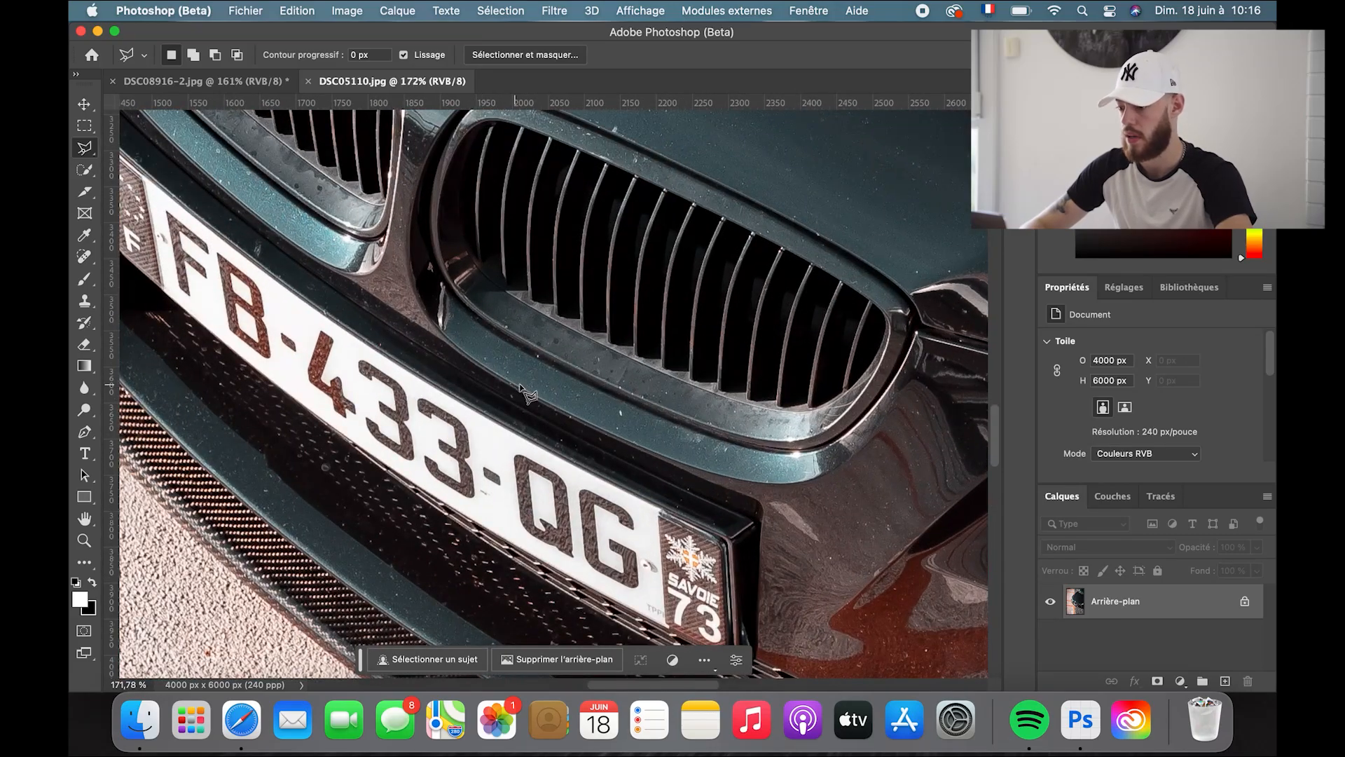
scroll(590, 391, left, 2)
scroll(558, 441, up, 5)
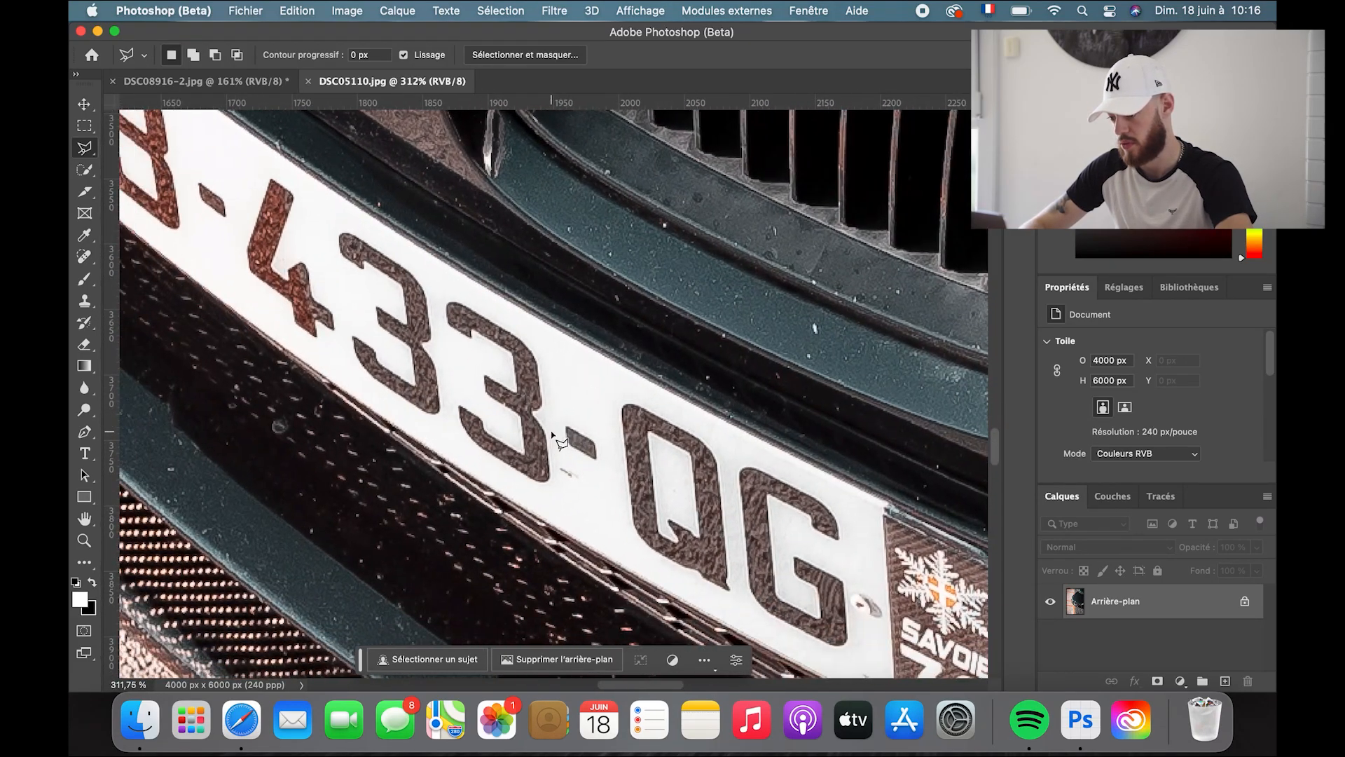
click(89, 254)
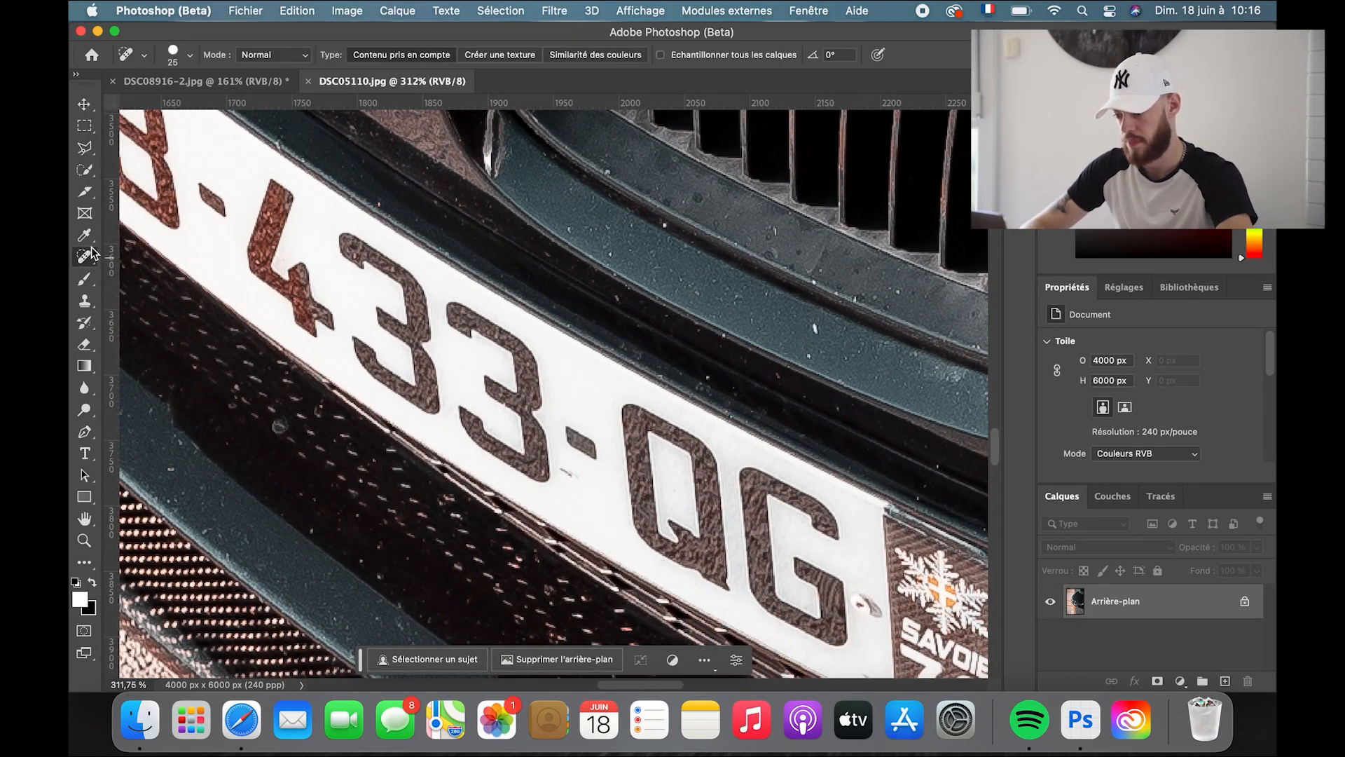
mouse_move(551, 445)
mouse_down()
mouse_move(586, 436)
mouse_move(586, 451)
mouse_move(578, 417)
mouse_move(577, 449)
mouse_up()
click(570, 467)
click(565, 382)
Step: Outline the entire licence plate, including its frame, with a freehand Lasso selection
scroll(499, 361, down, 10)
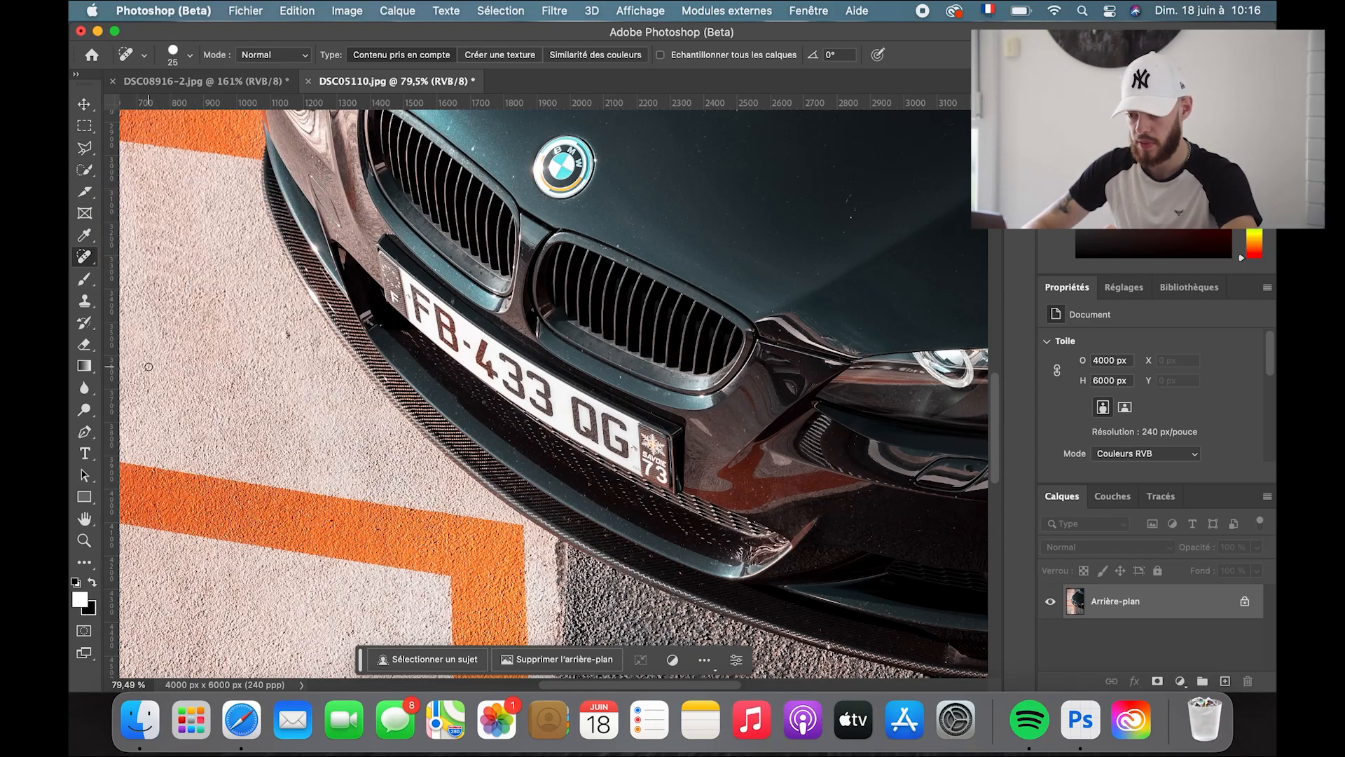
right_click(84, 153)
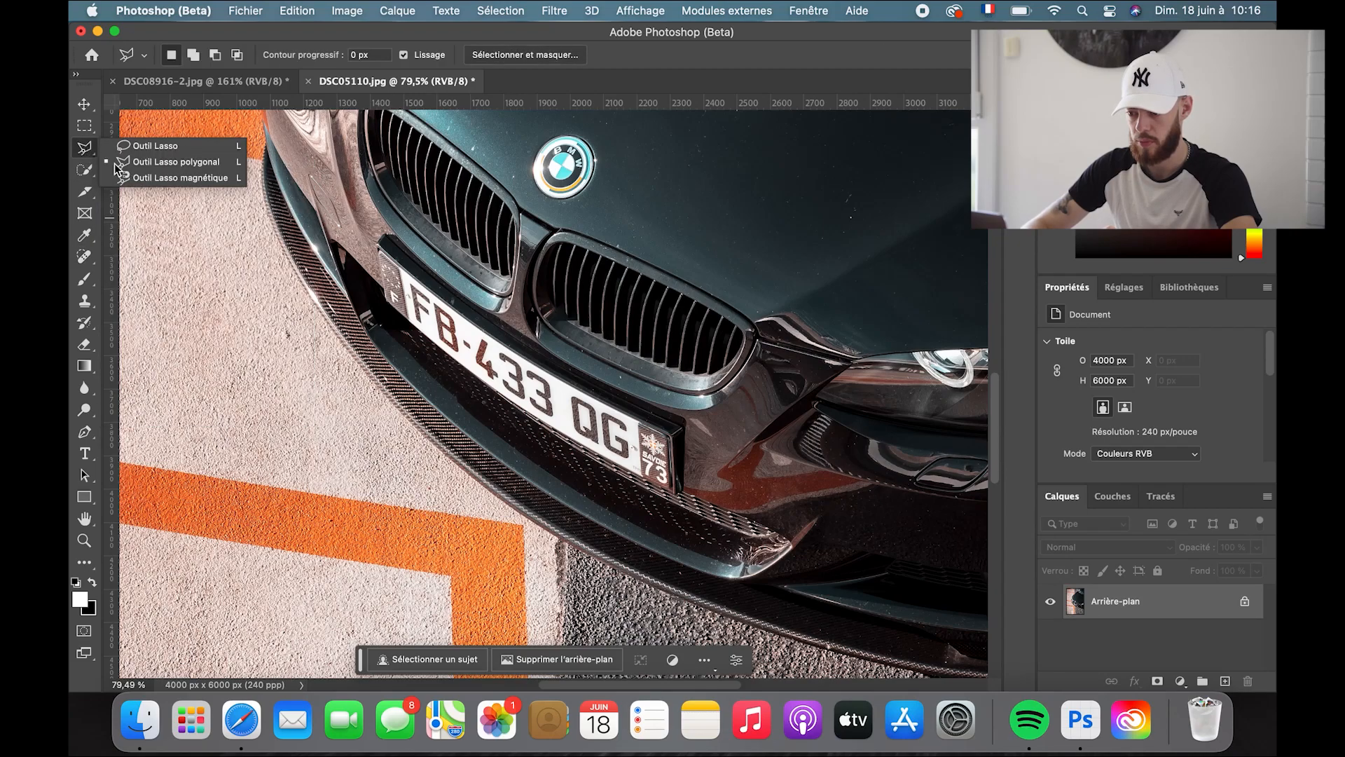
click(126, 145)
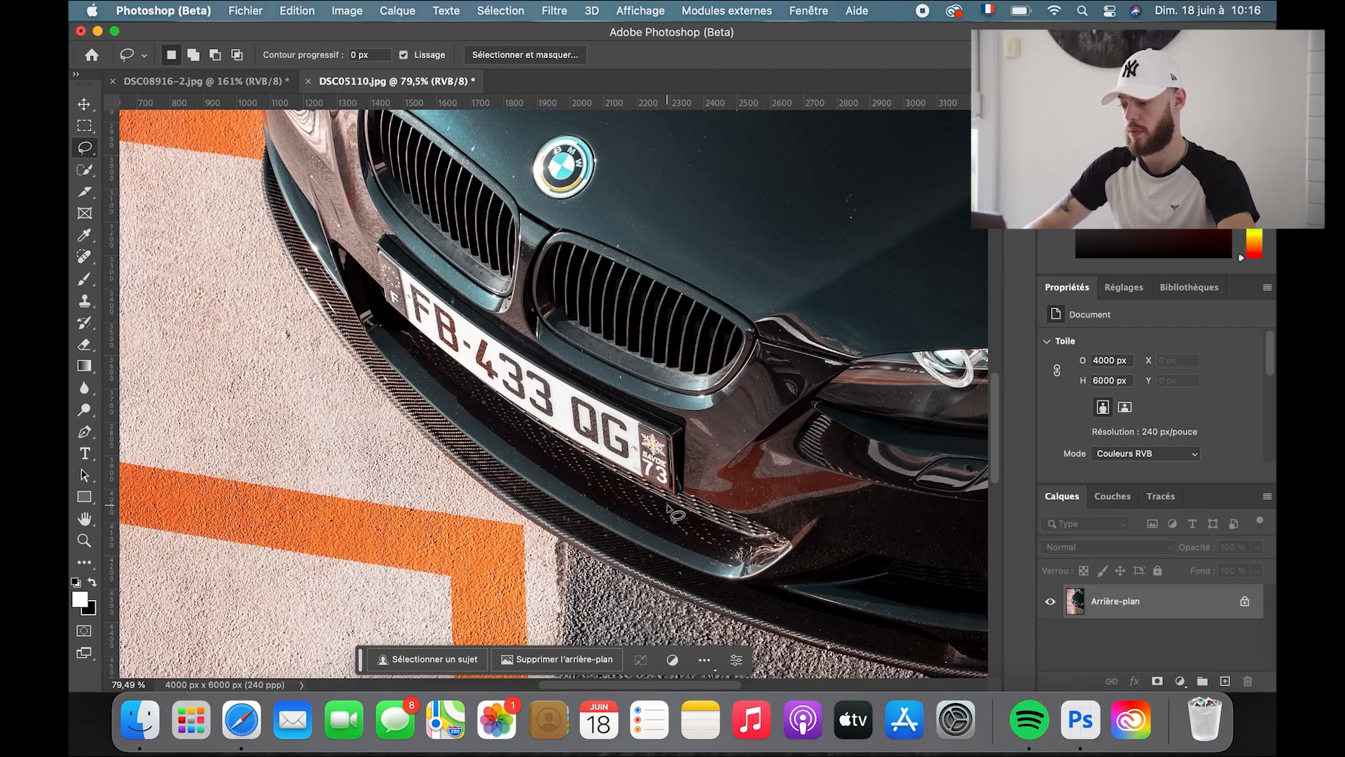
scroll(672, 514, up, 1)
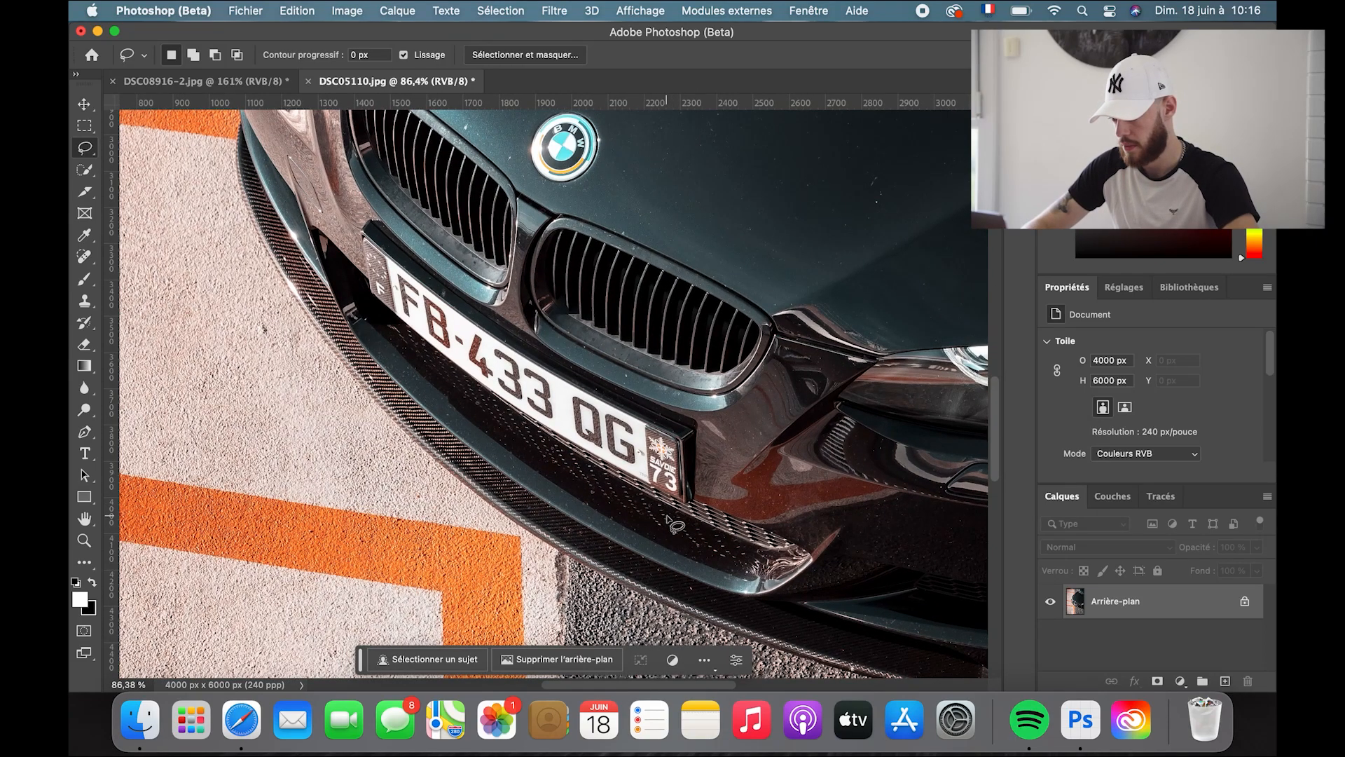
mouse_move(671, 518)
mouse_down()
mouse_move(712, 441)
mouse_move(695, 410)
mouse_move(576, 365)
mouse_move(364, 214)
mouse_move(355, 271)
mouse_move(375, 311)
mouse_move(673, 524)
mouse_up()
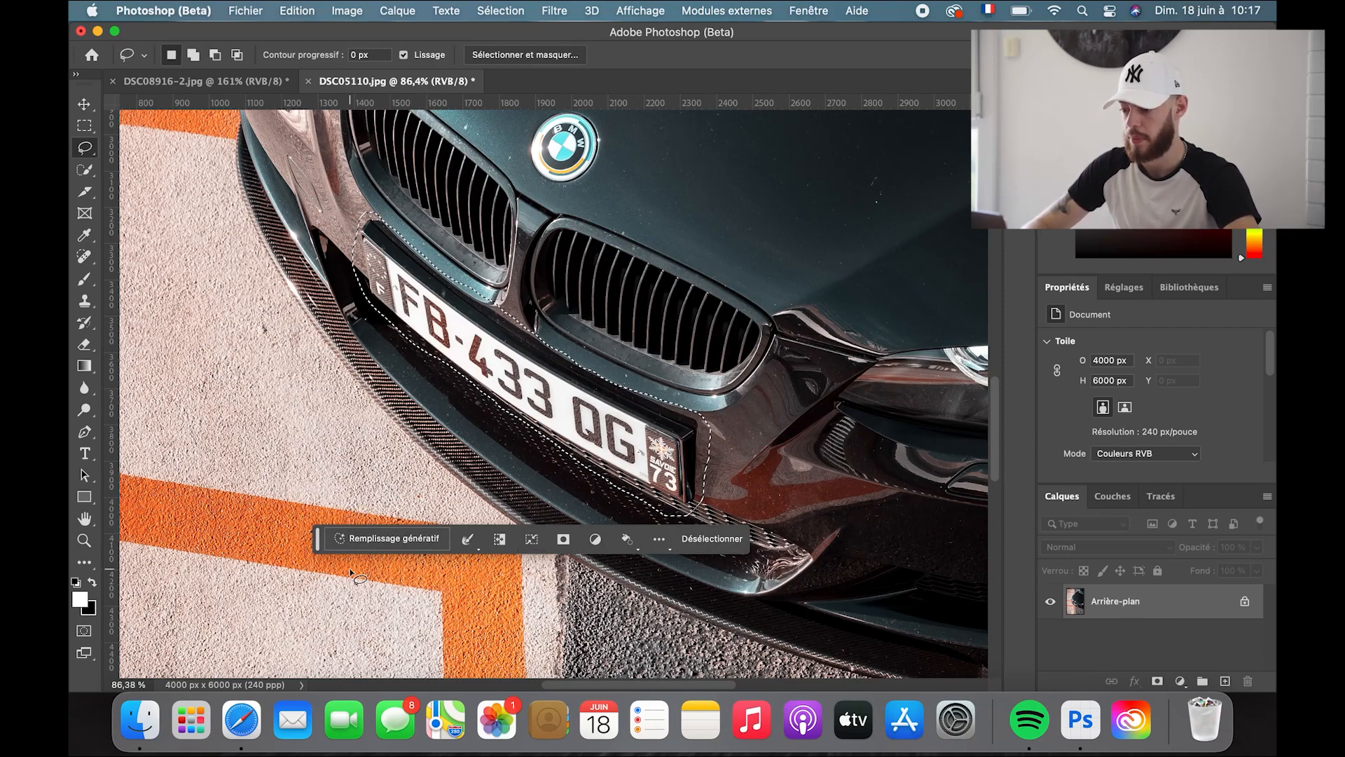
Step: Run Generative Fill on the plate selection with an empty prompt and switch to the third variation
click(508, 540)
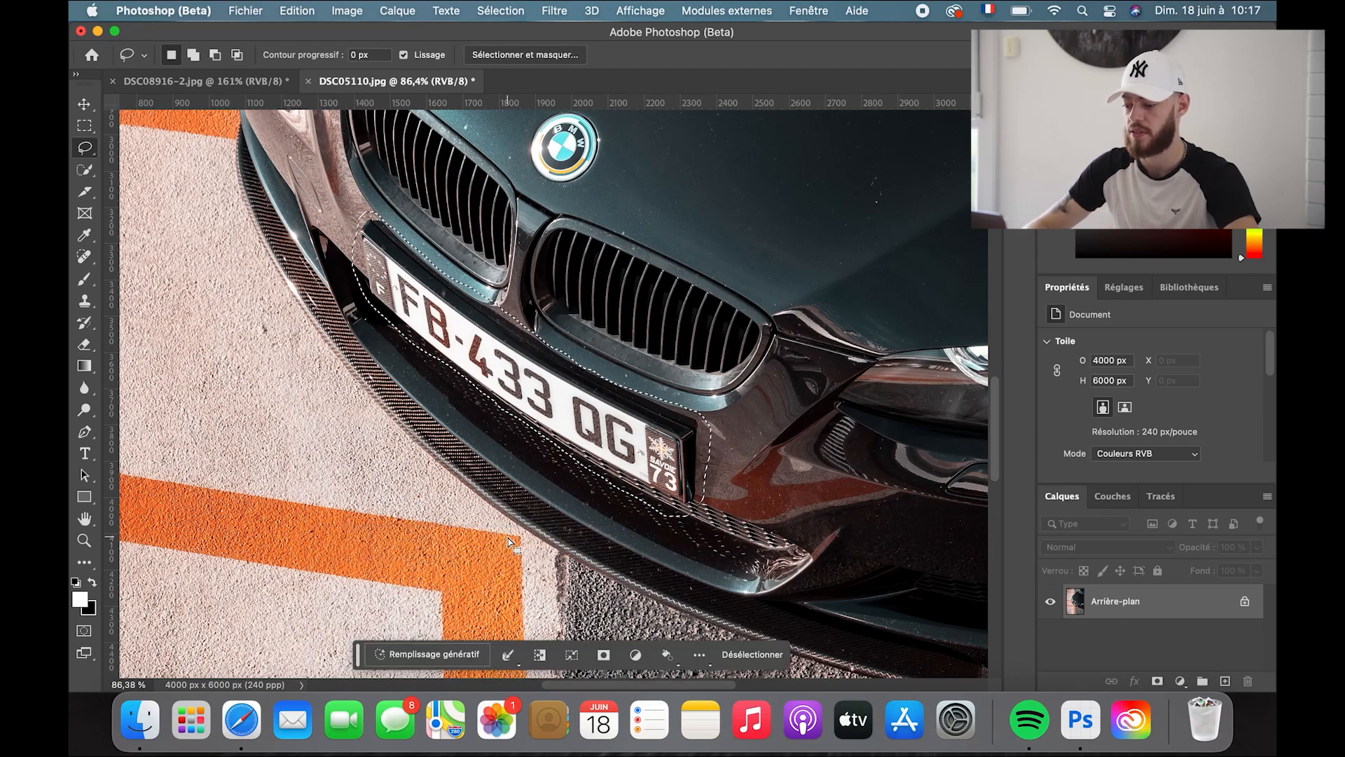
click(543, 653)
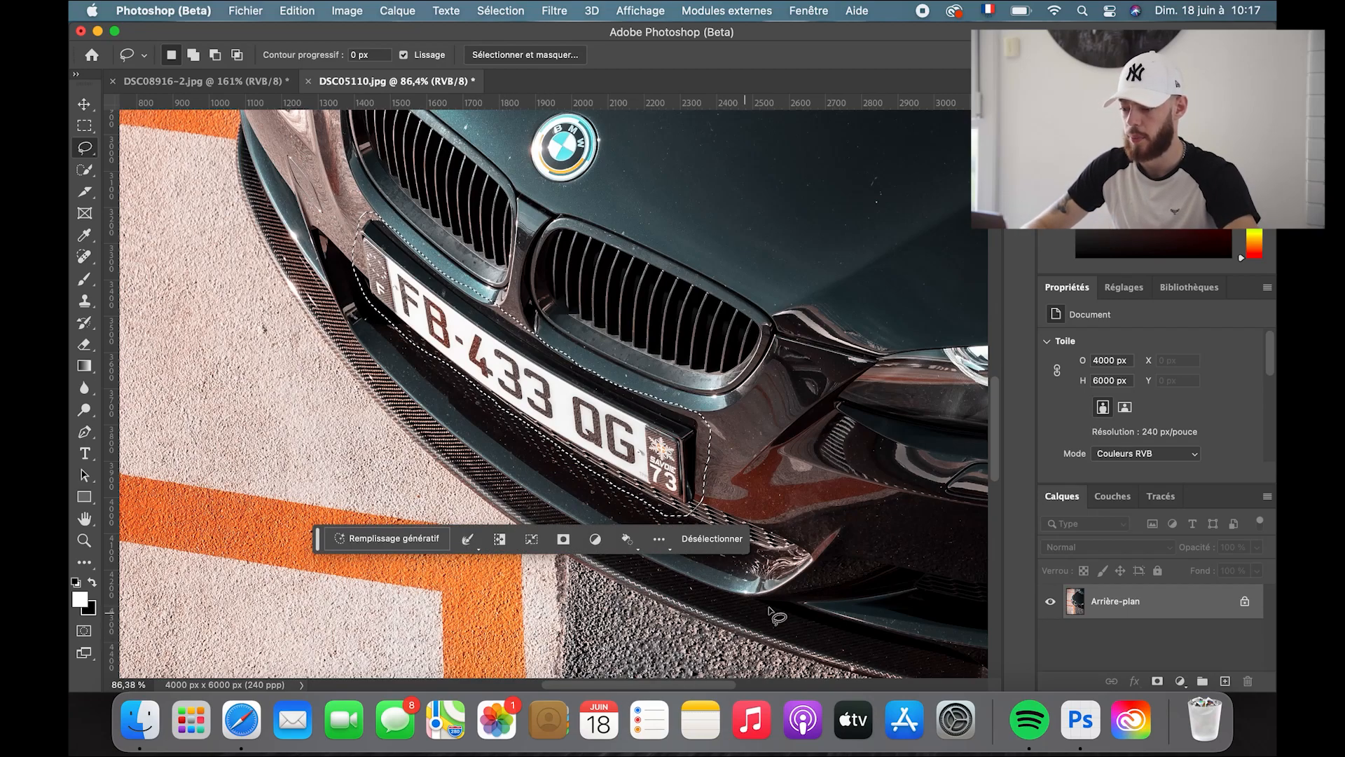
click(437, 540)
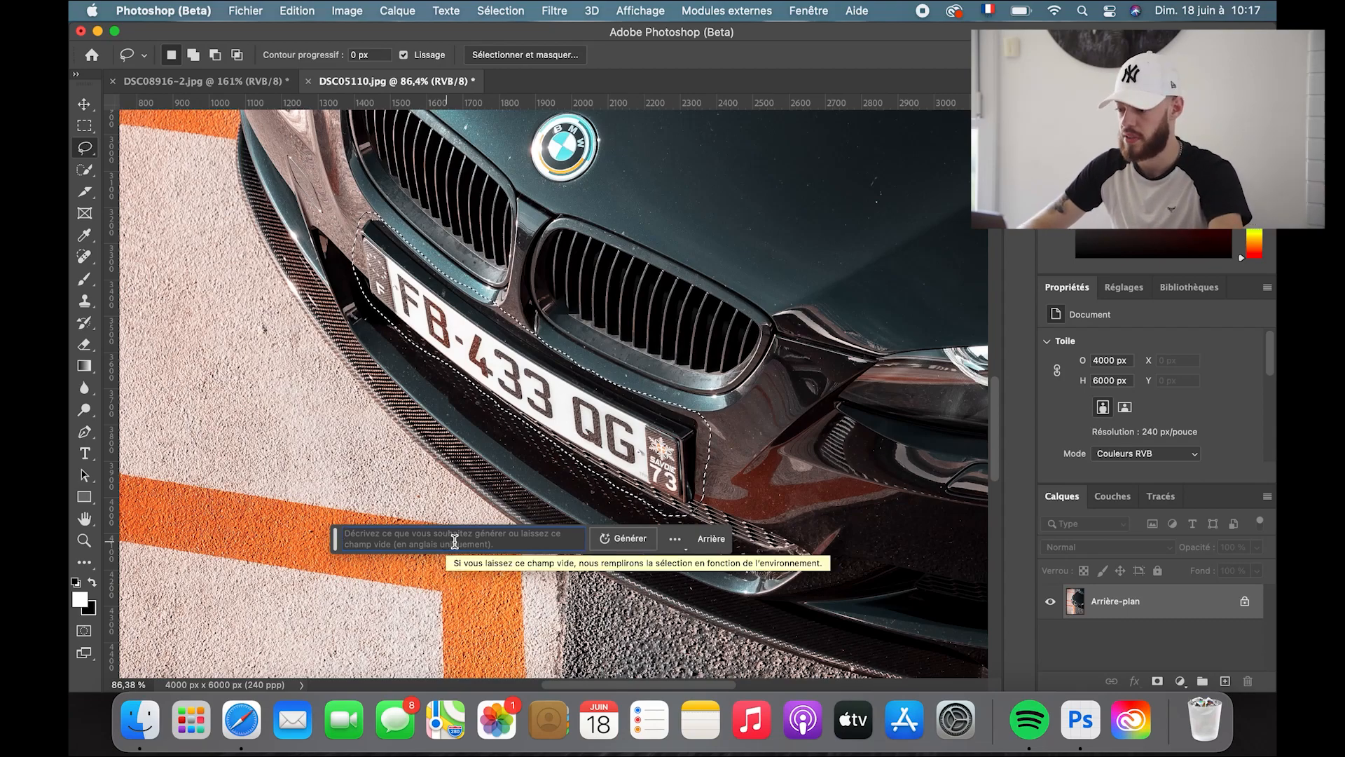
click(624, 538)
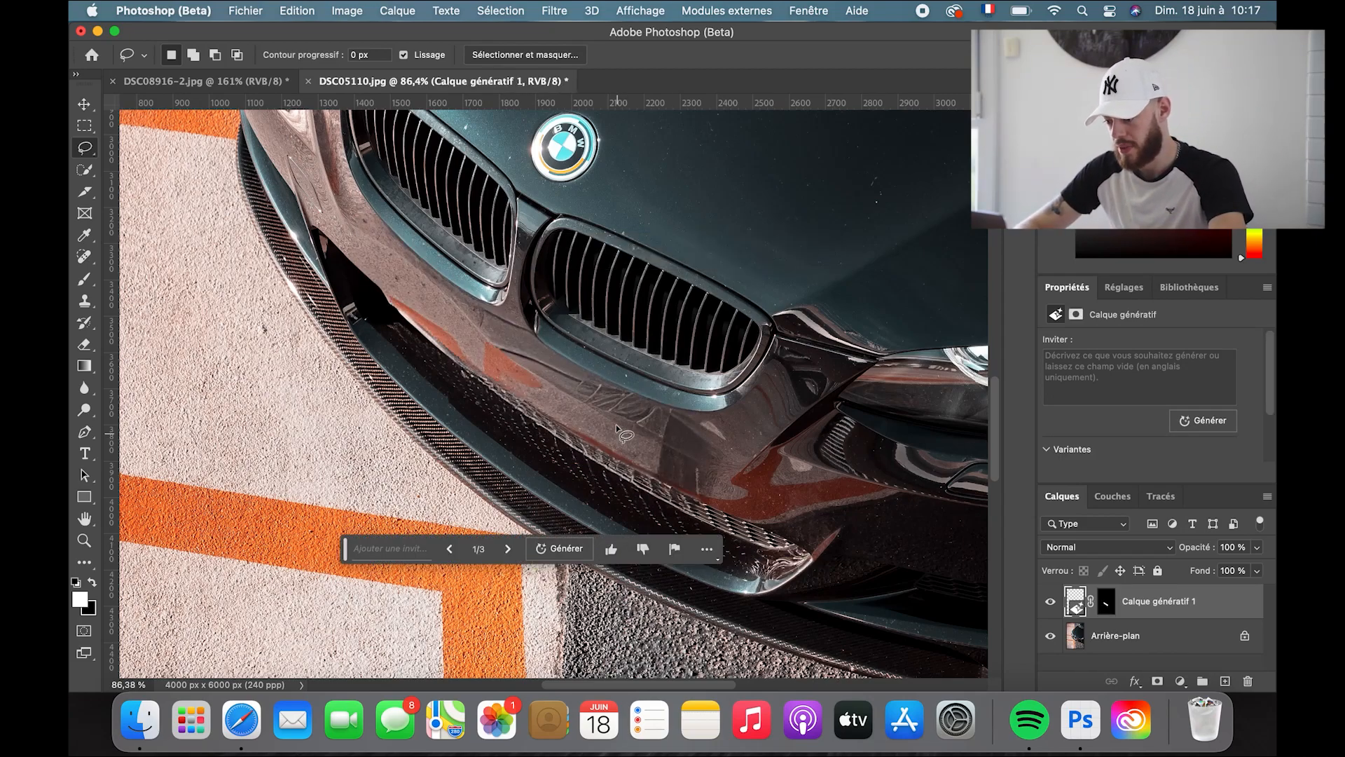
click(511, 548)
click(509, 548)
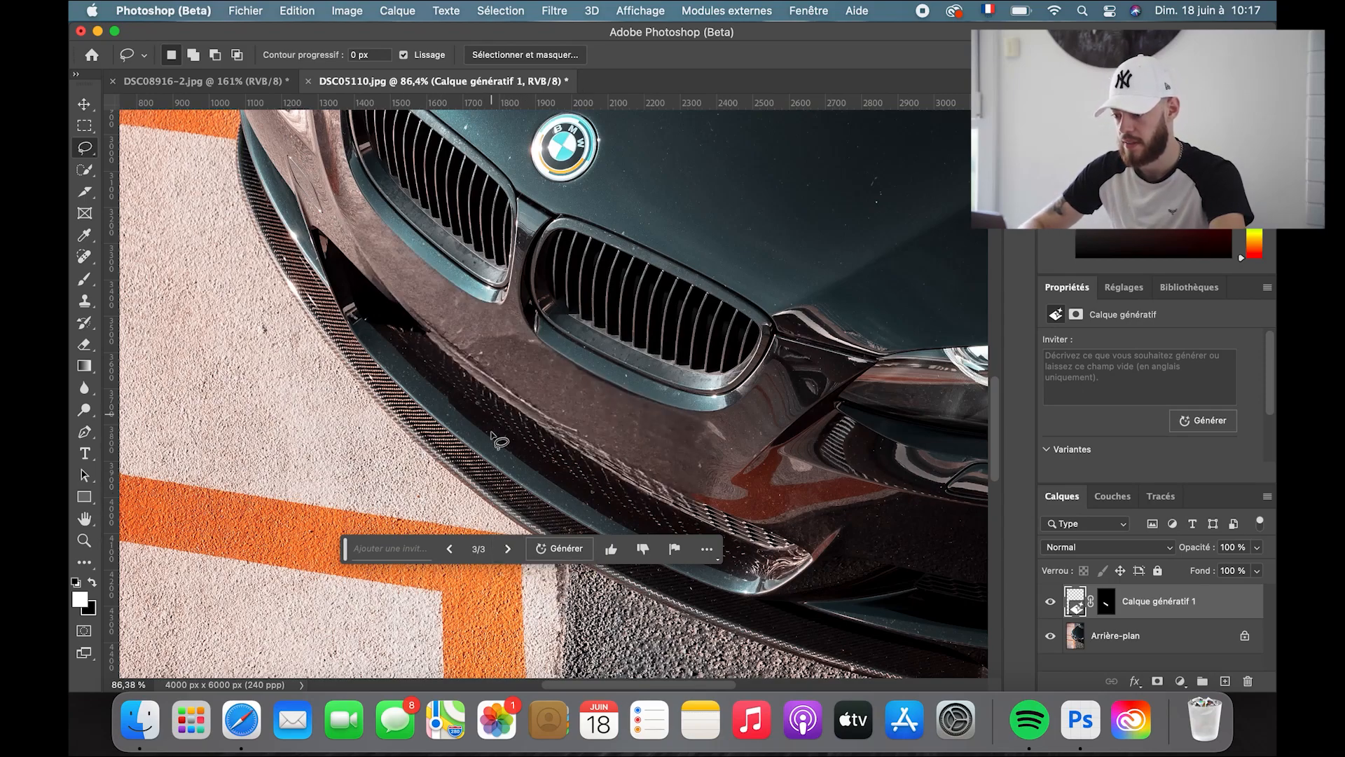
Step: Examine the generated bumper area up close and within the whole photo
scroll(494, 491, down, 3)
scroll(494, 491, down, 2)
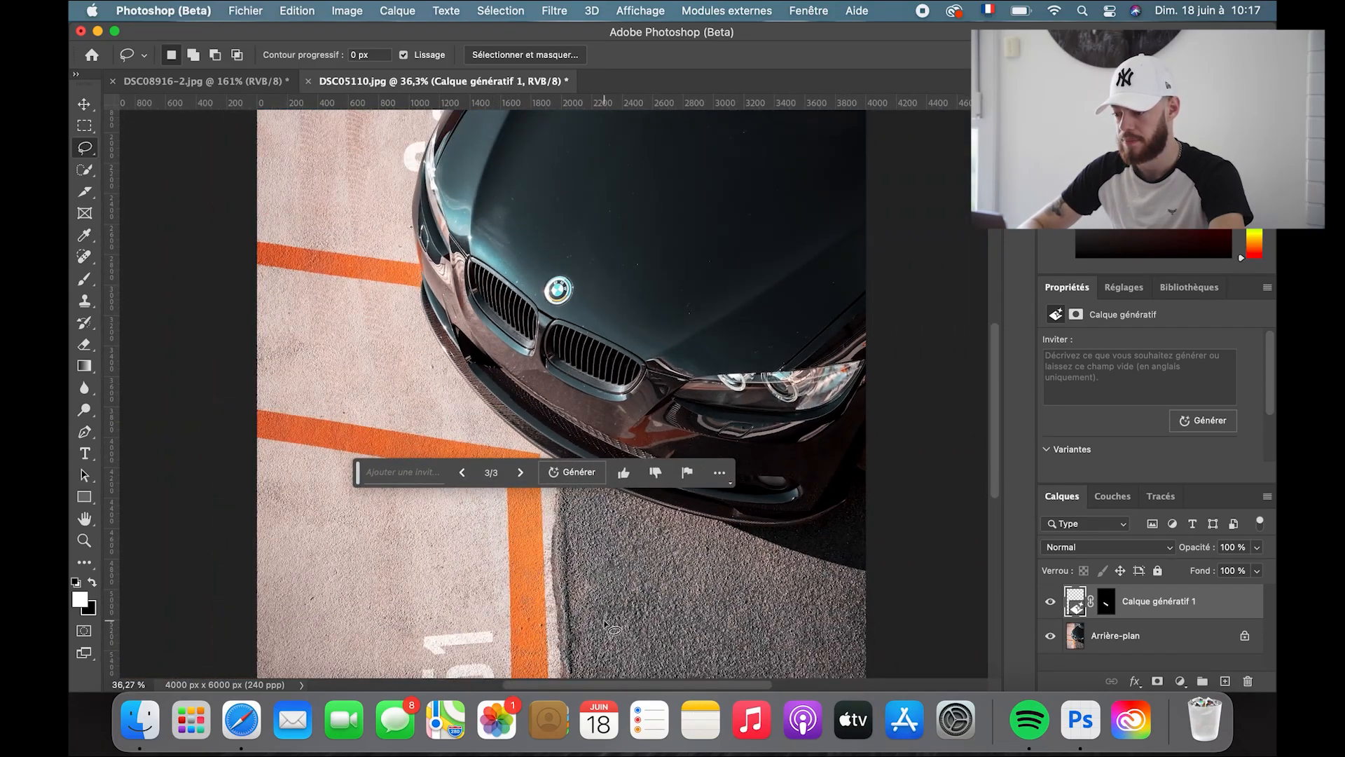
scroll(564, 411, up, 3)
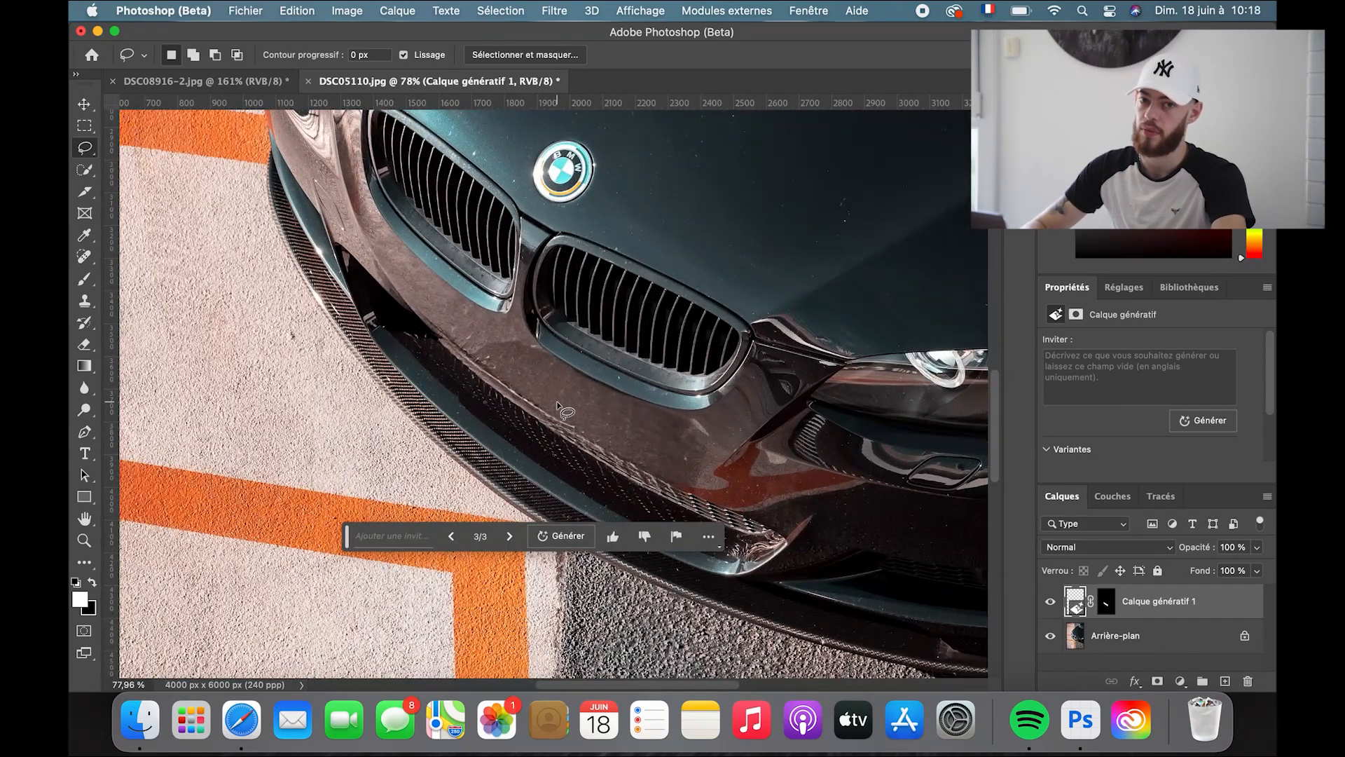
scroll(564, 412, up, 1)
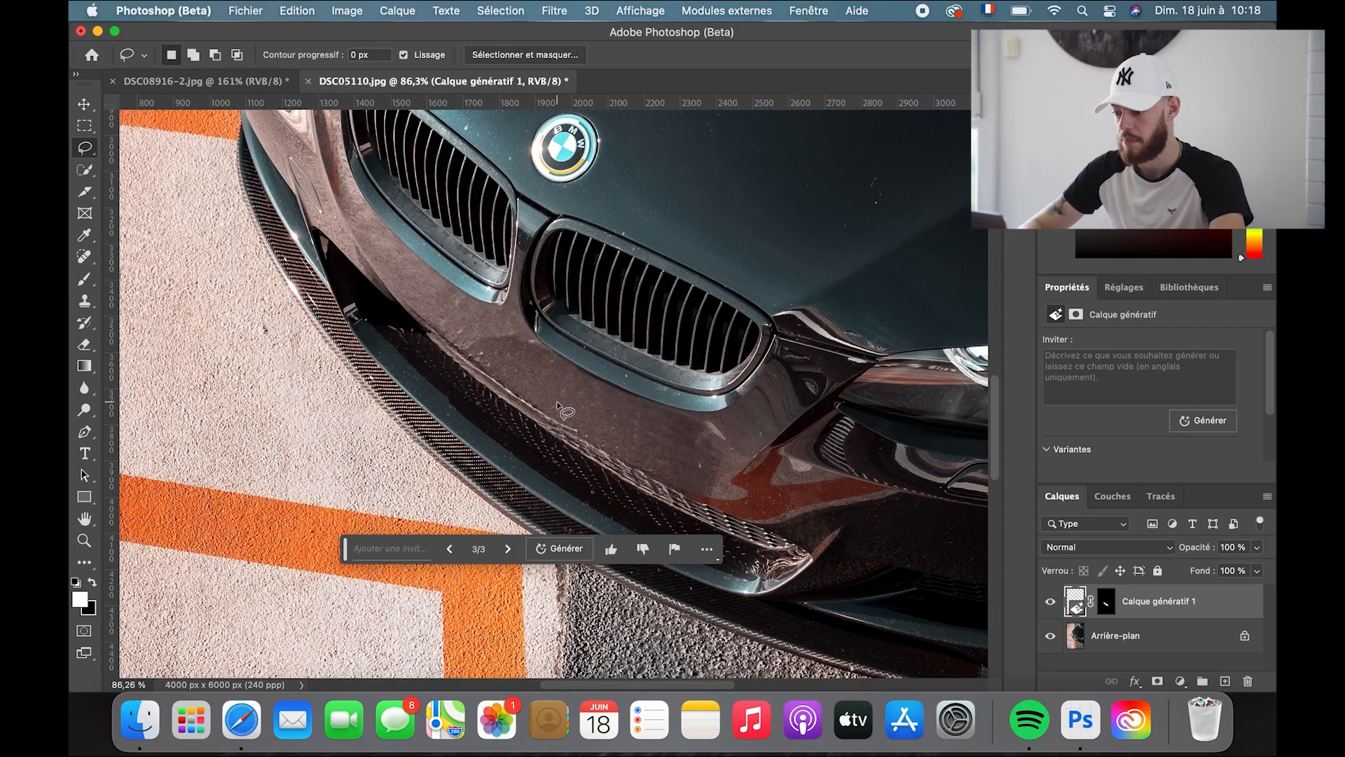
scroll(562, 409, down, 5)
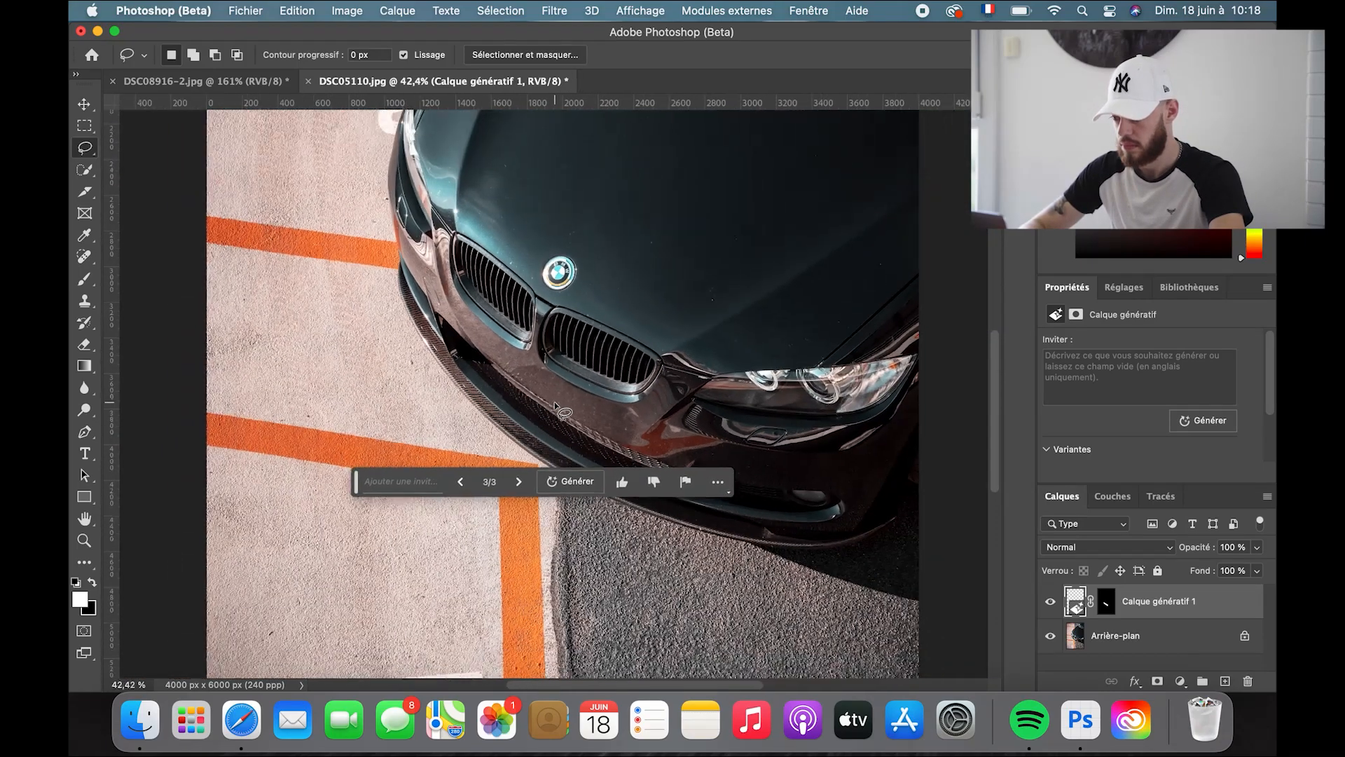
scroll(553, 406, down, 1)
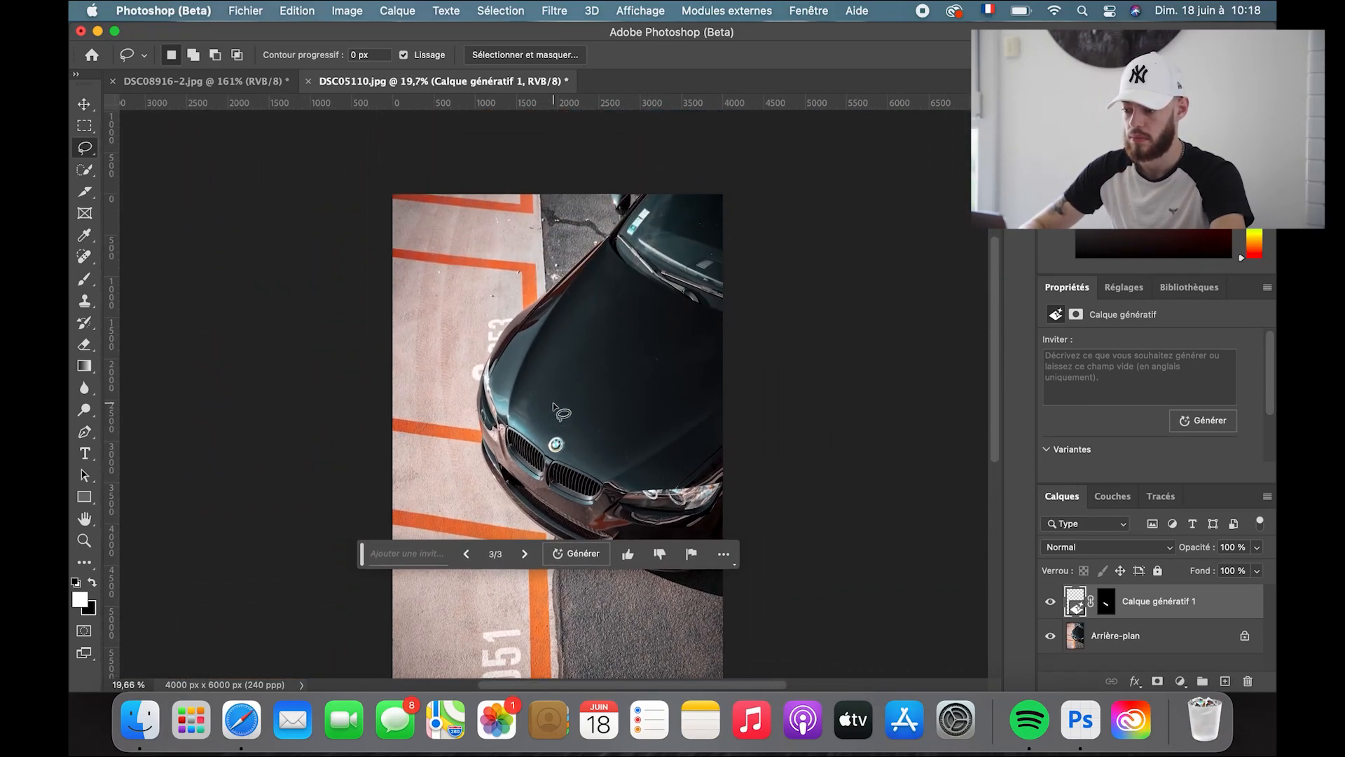
scroll(553, 406, down, 1)
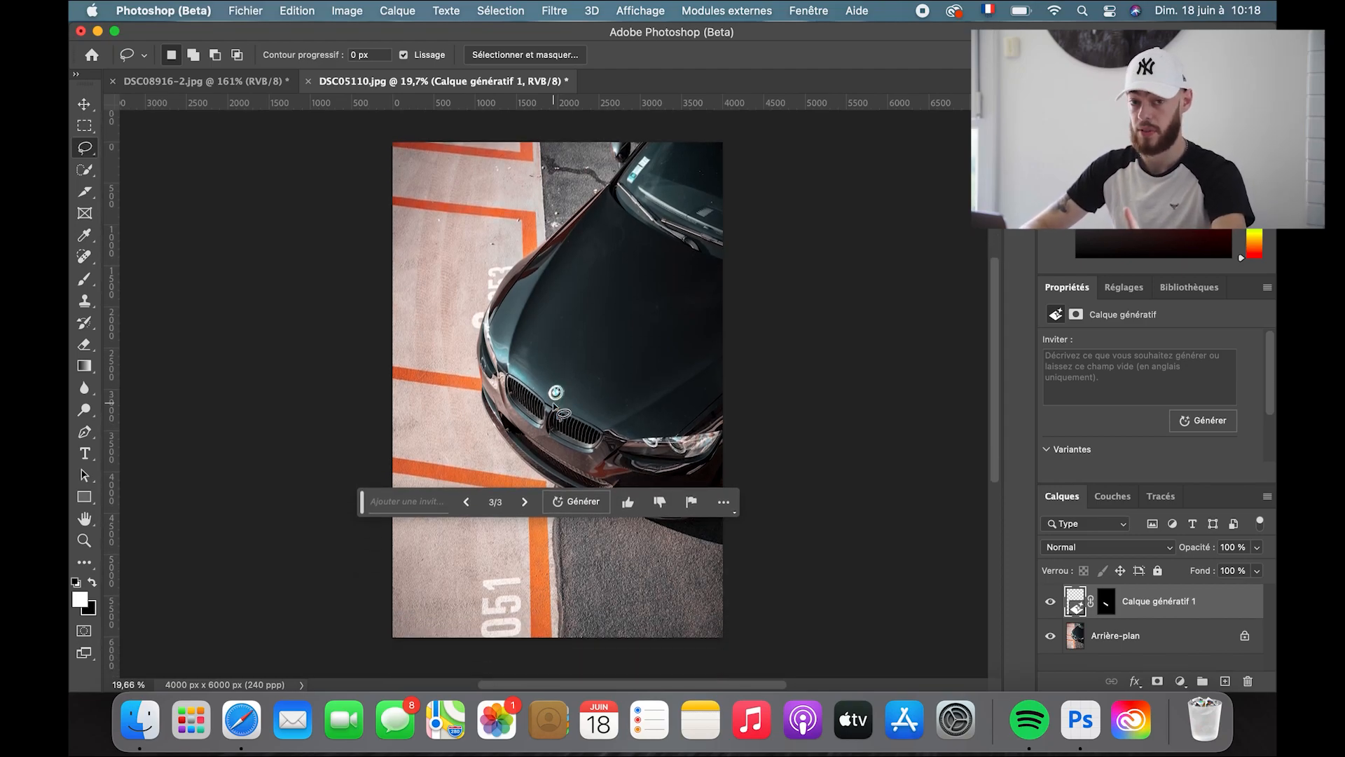
scroll(554, 407, up, 1)
scroll(554, 405, up, 8)
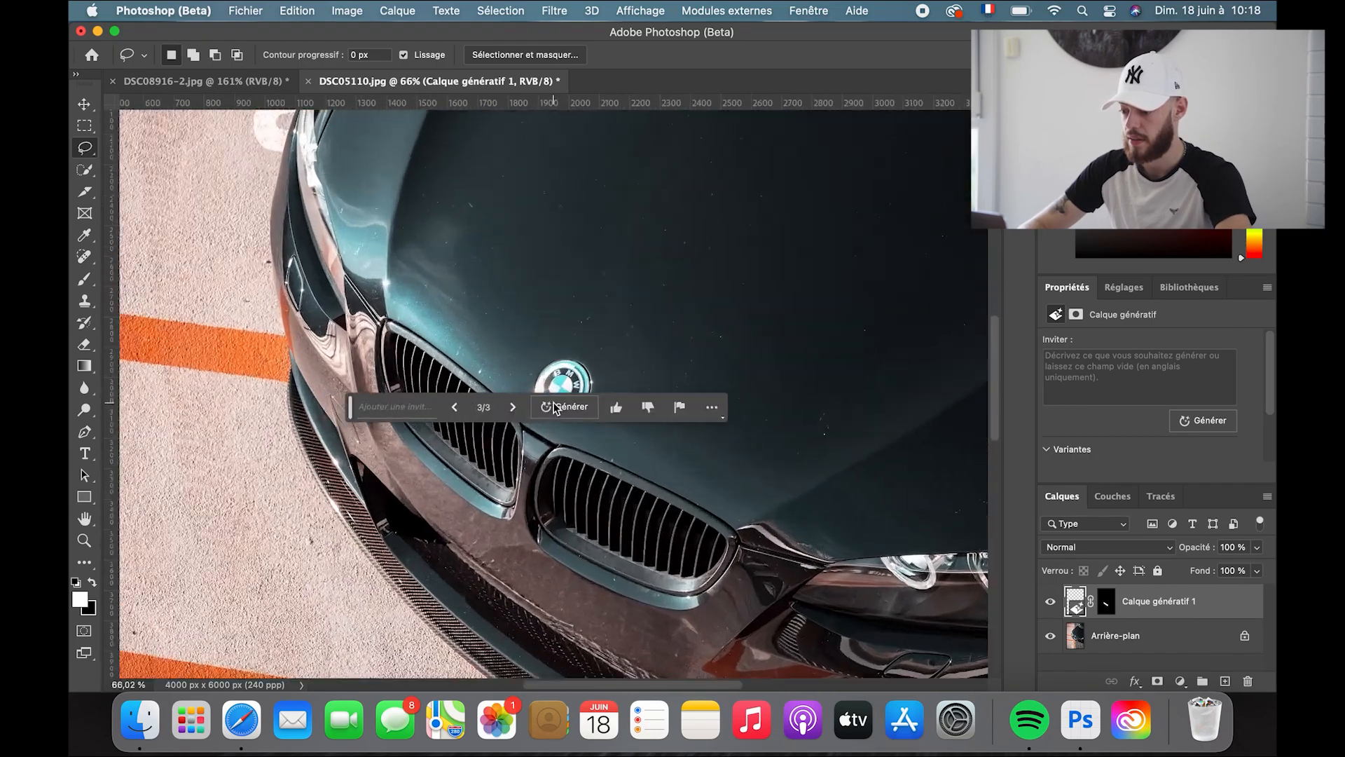
scroll(561, 623, down, 5)
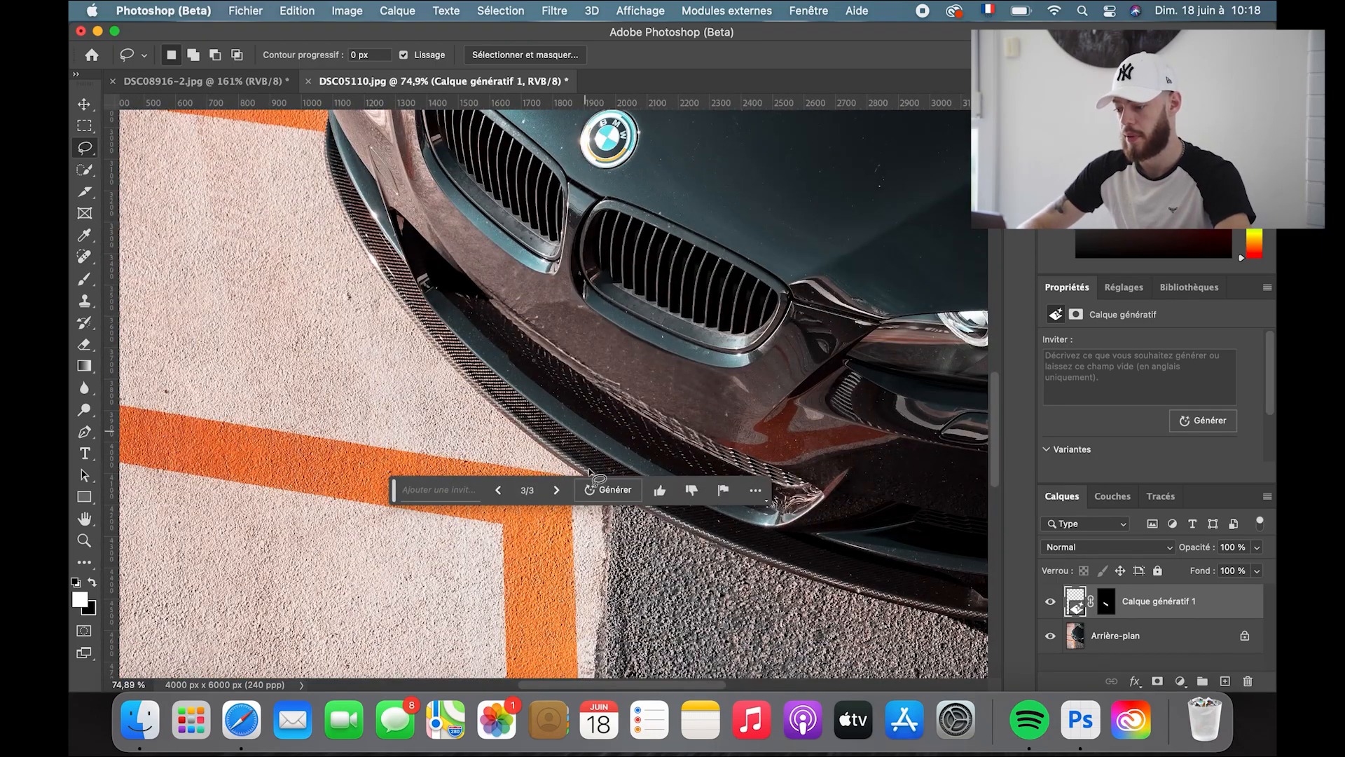
Step: Generate another set of bumper fill variations with an empty prompt, compare them and select variation 2 of 6
click(609, 490)
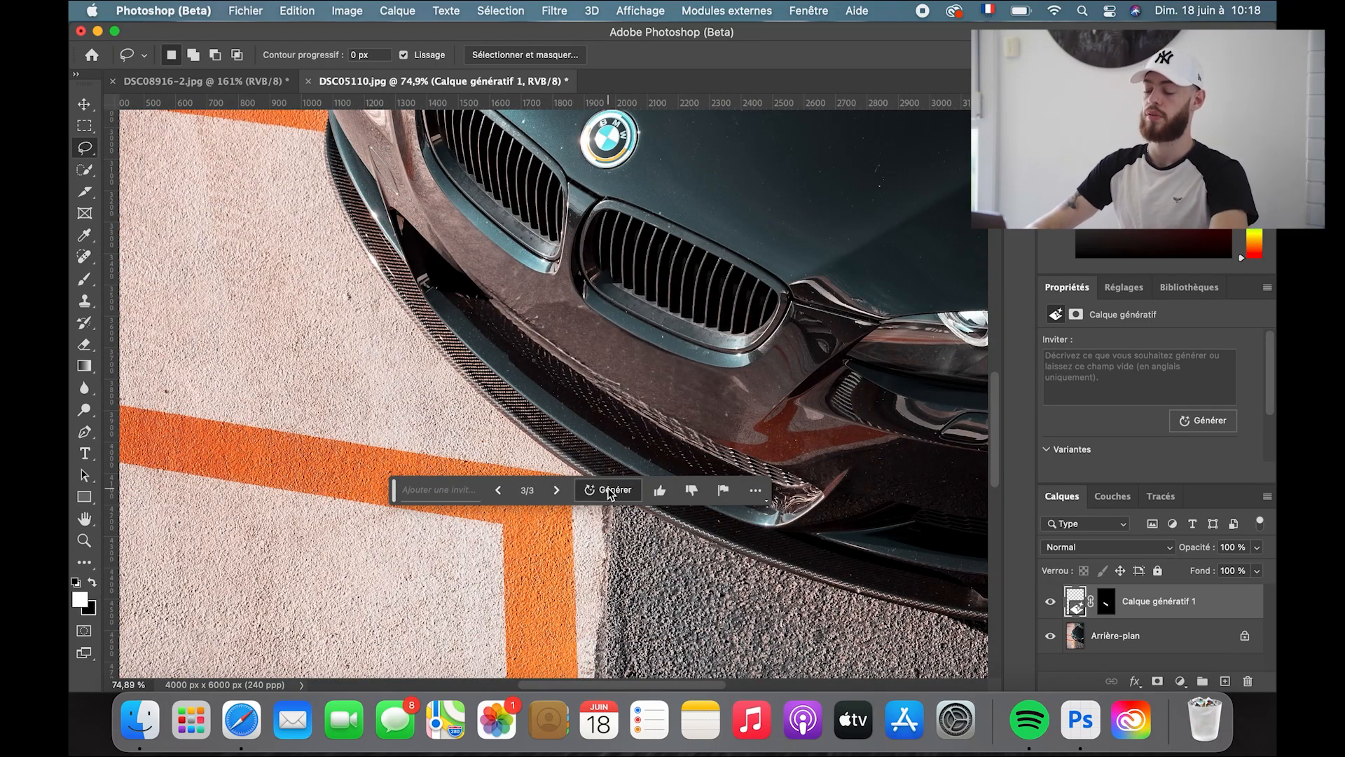
click(559, 491)
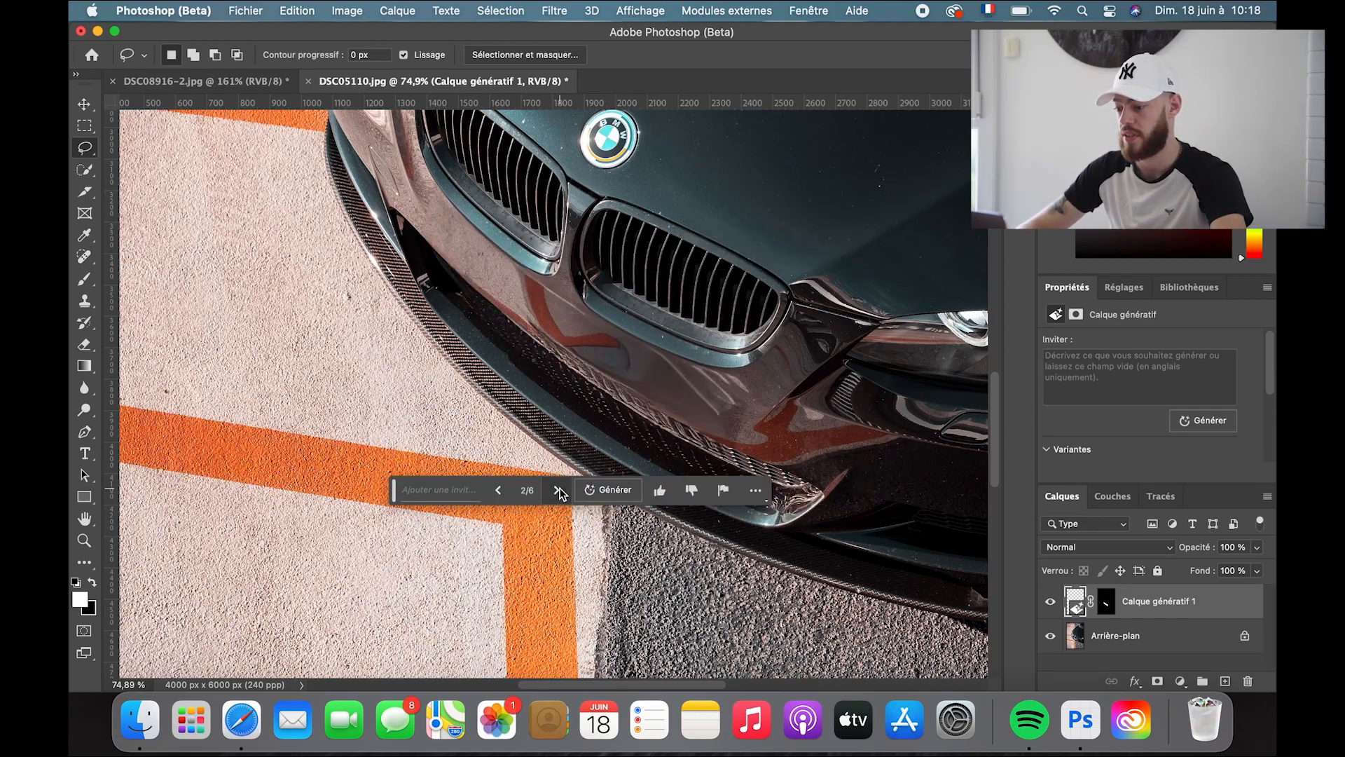
click(559, 490)
click(558, 490)
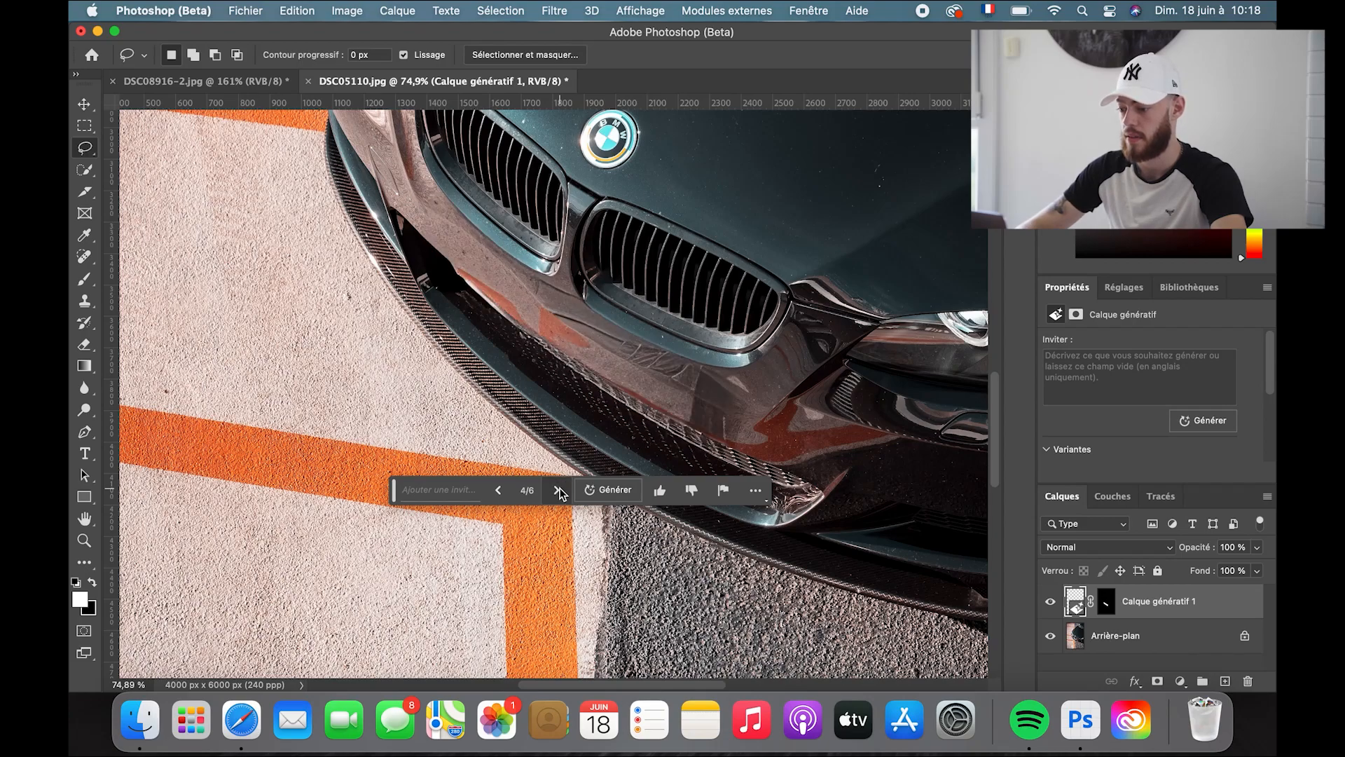
click(558, 491)
click(558, 490)
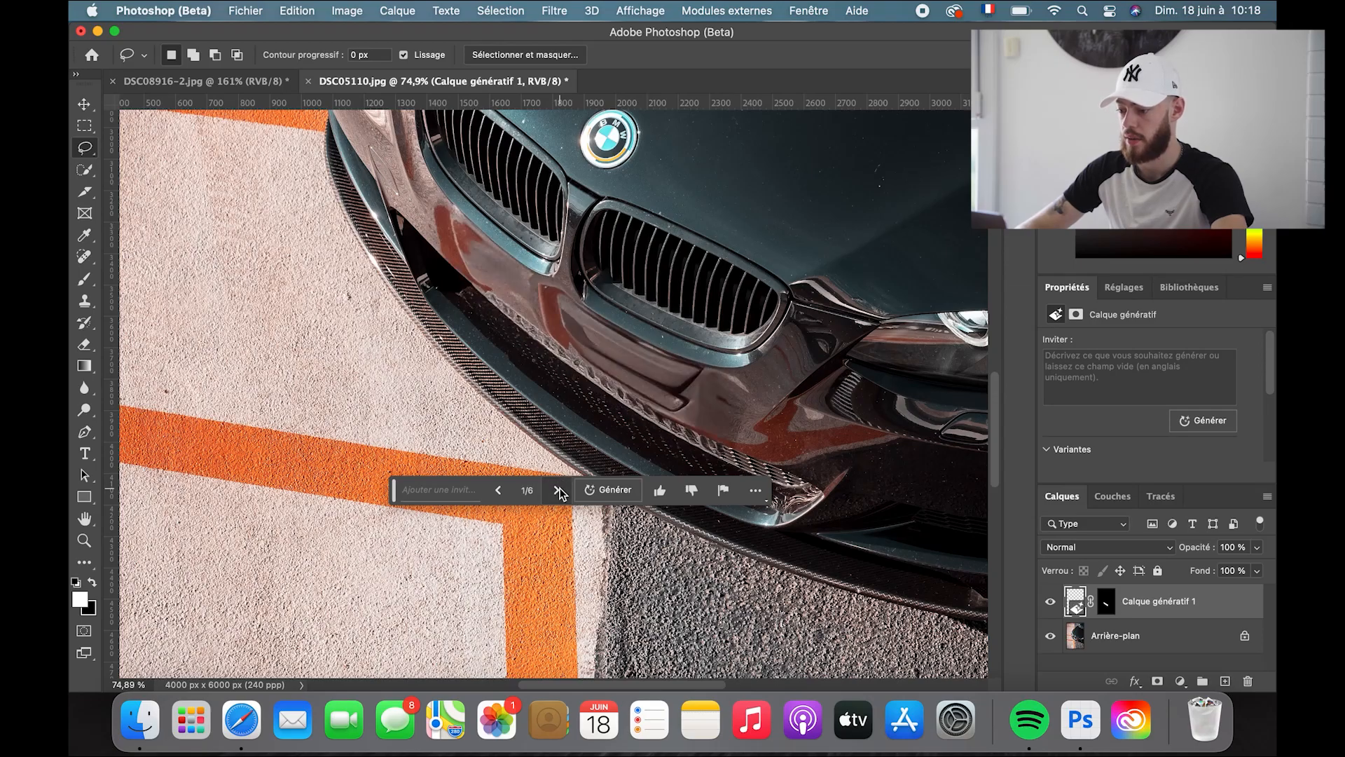
click(558, 490)
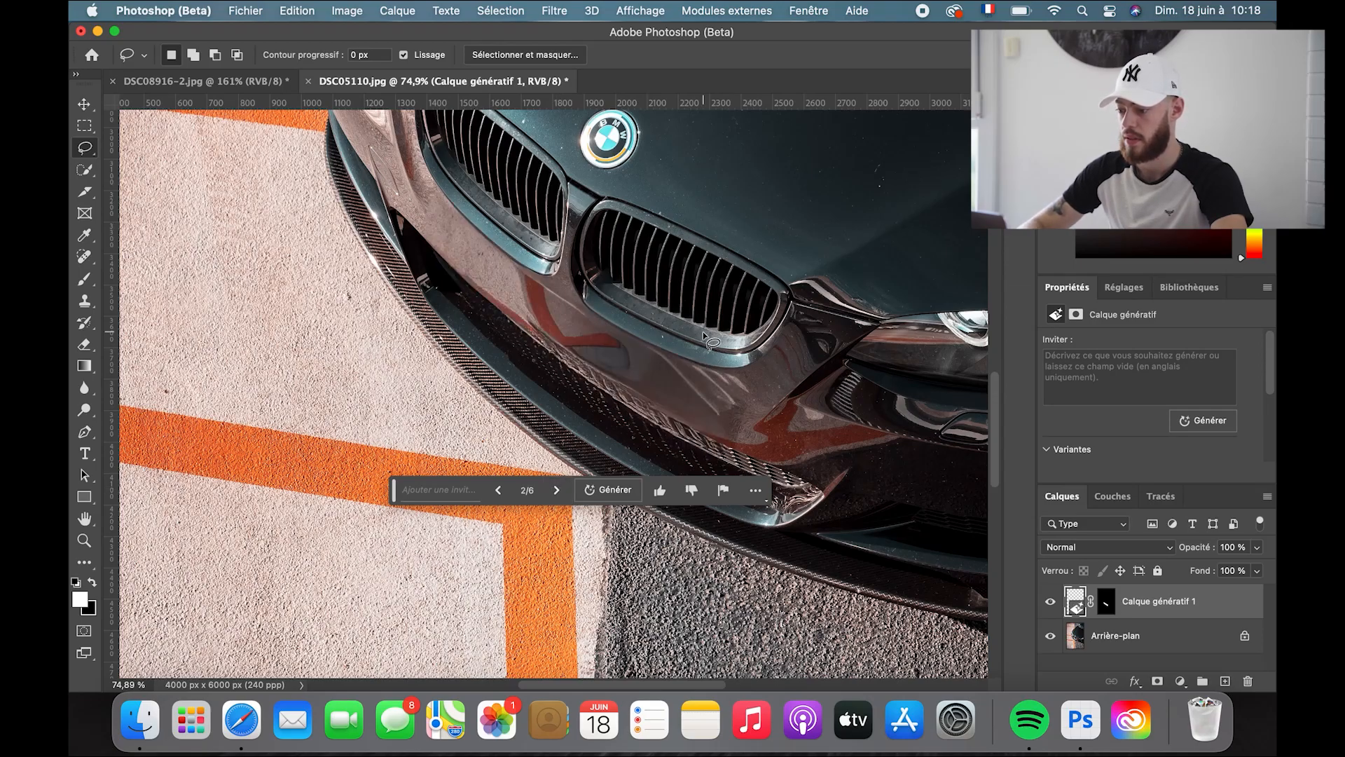
Step: Examine the chosen bumper variation within the whole photo and up close around the grille and front lip
scroll(704, 335, down, 10)
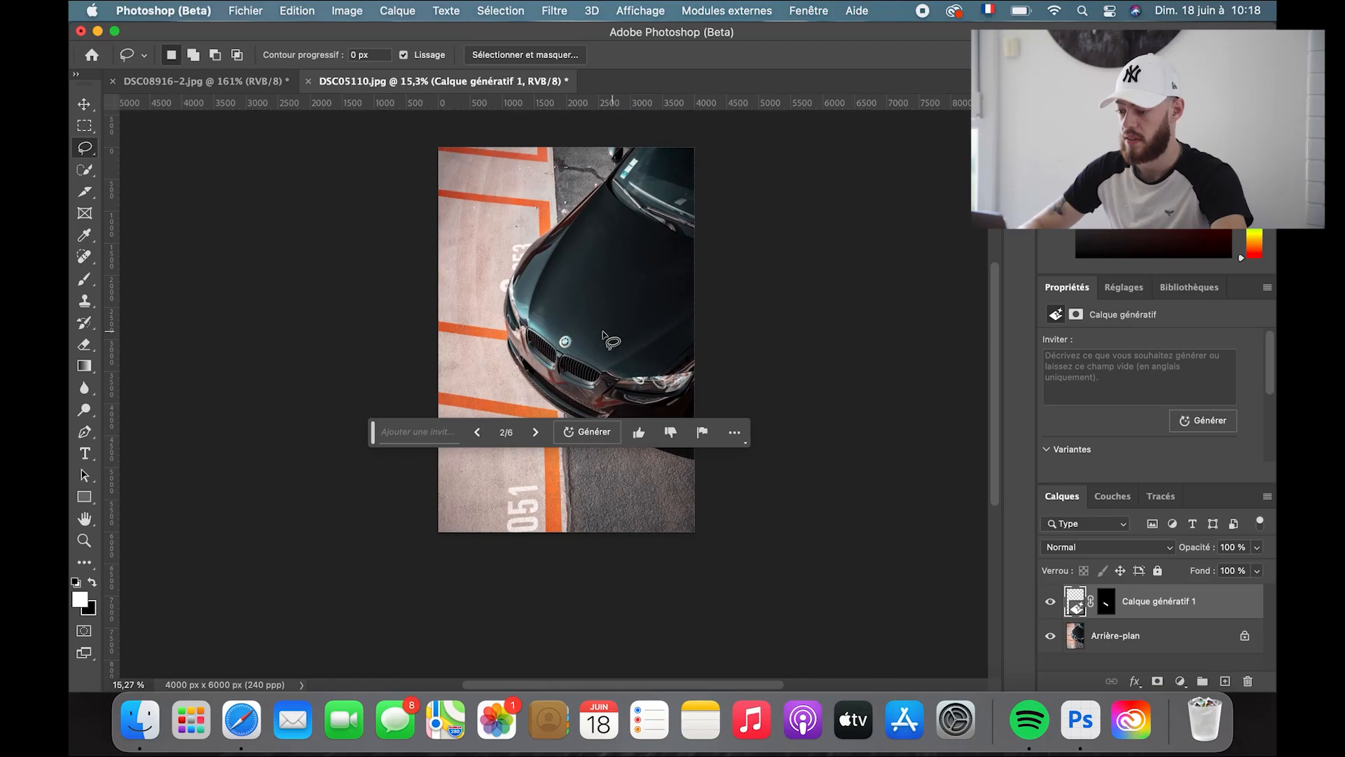
scroll(615, 336, up, 4)
scroll(606, 338, down, 4)
scroll(600, 337, up, 2)
scroll(601, 337, up, 2)
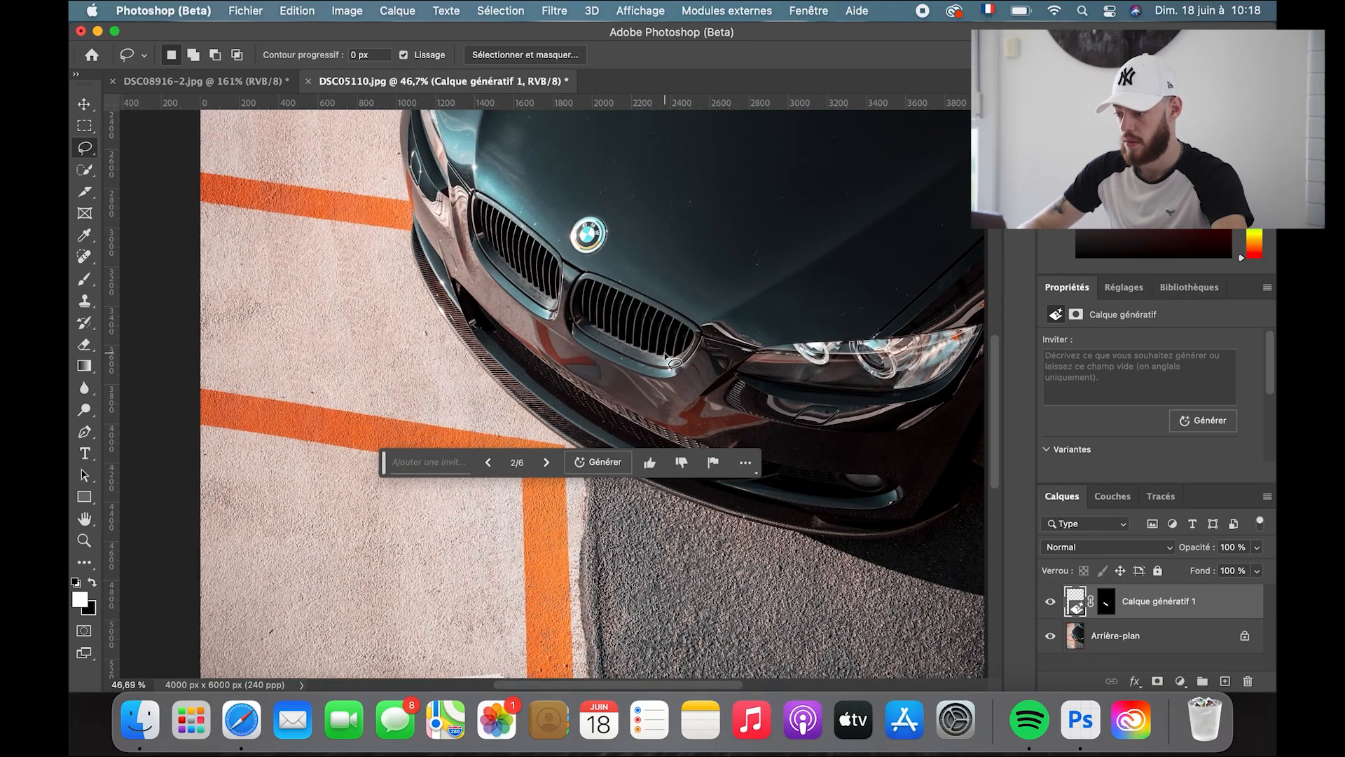
scroll(675, 363, up, 2)
scroll(745, 372, right, 3)
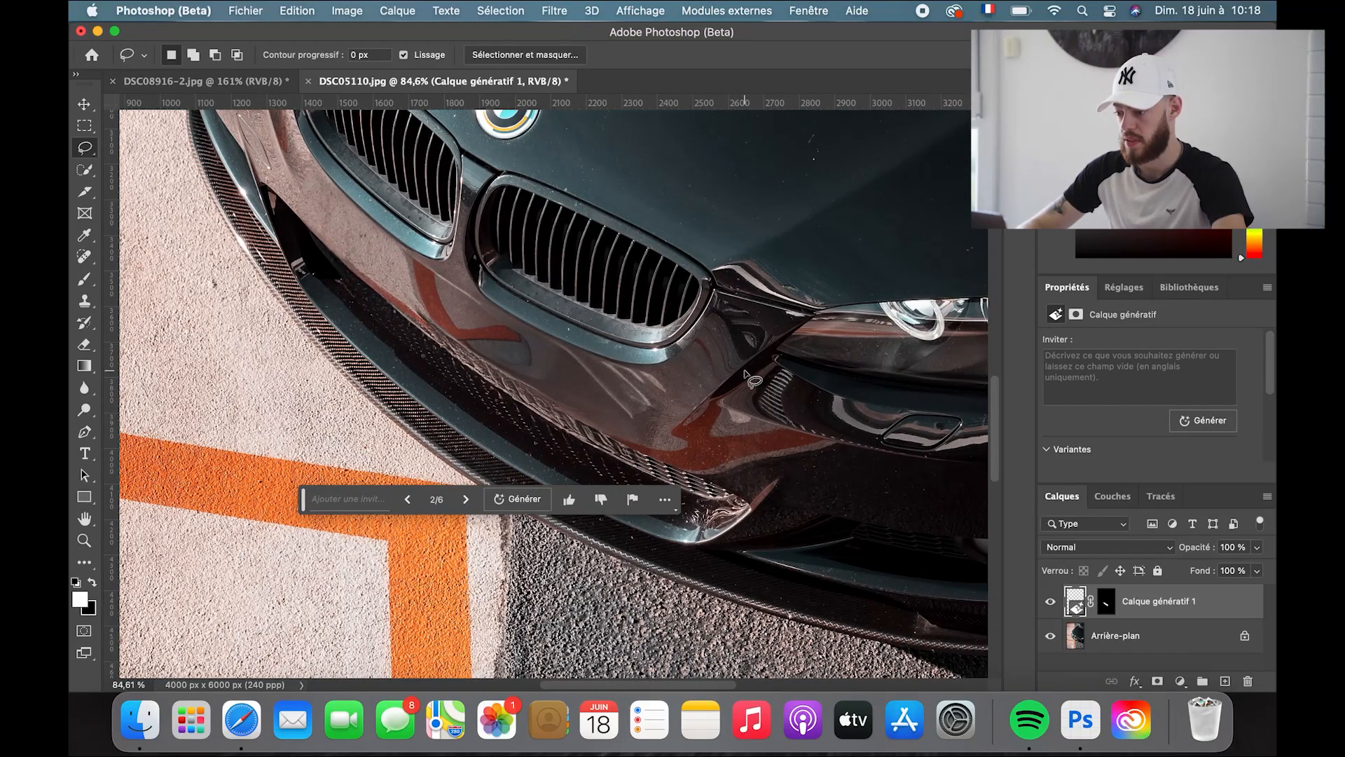
scroll(745, 372, left, 4)
scroll(745, 372, up, 1)
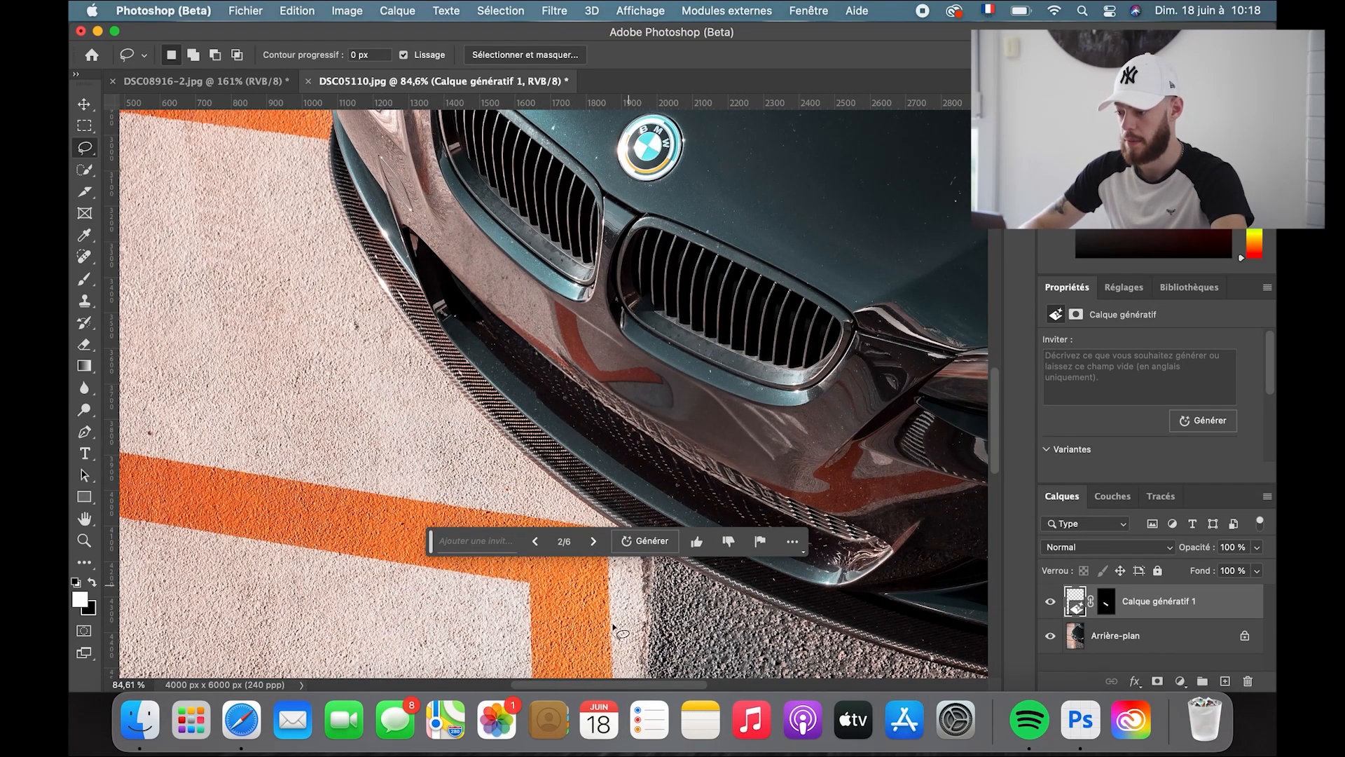
scroll(614, 452, down, 1)
scroll(430, 566, down, 3)
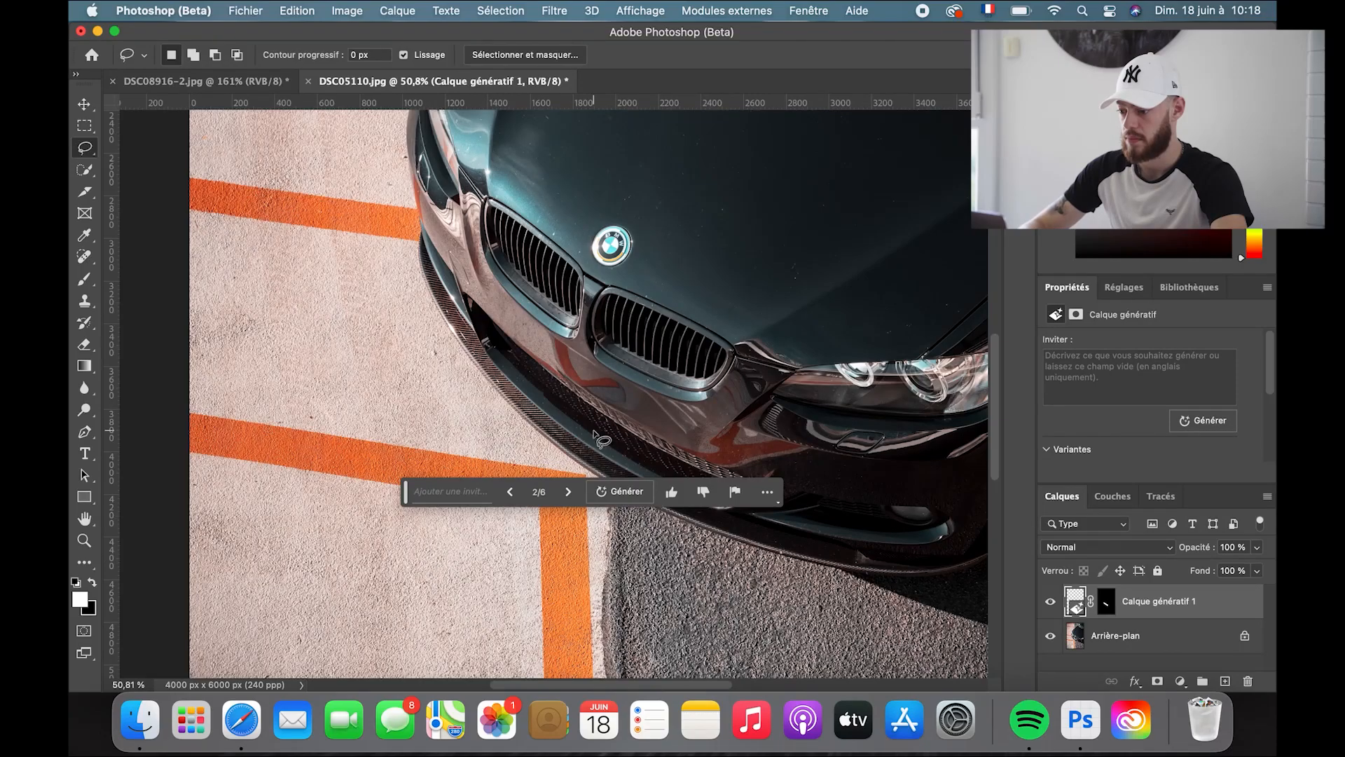
scroll(594, 432, down, 6)
scroll(612, 322, up, 3)
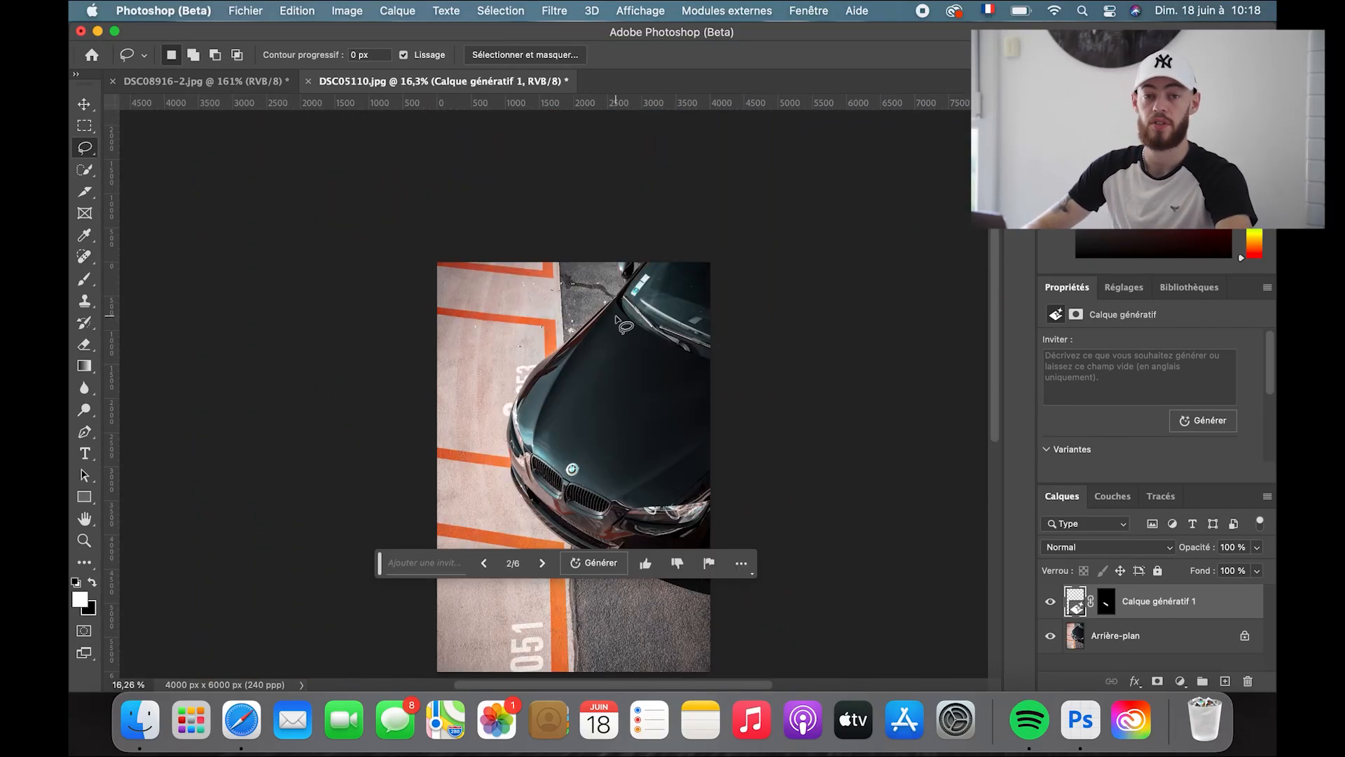
Step: Outline the ground debris and the adjoining part of the dark asphalt crack near the windscreen with a freehand Lasso selection
scroll(554, 276, up, 6)
scroll(554, 276, up, 10)
scroll(554, 276, right, 5)
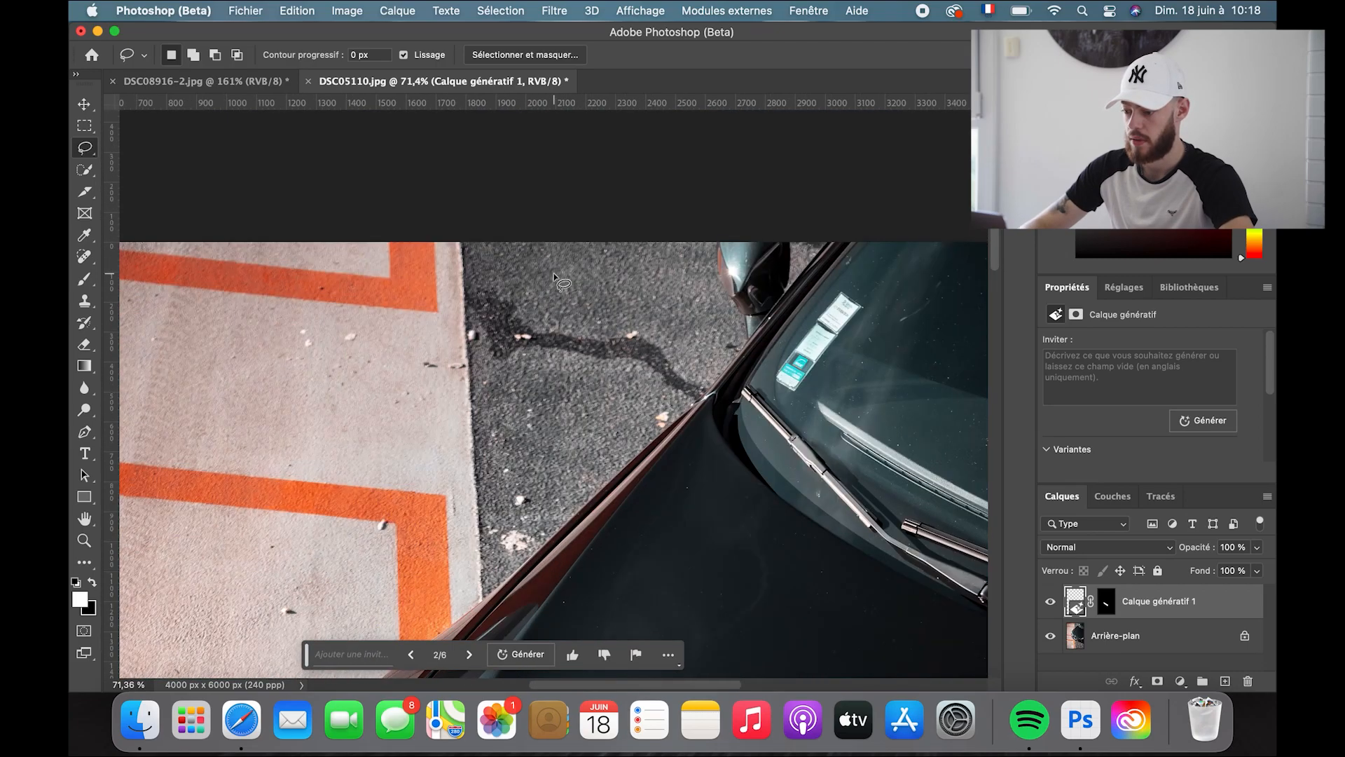
mouse_move(375, 325)
mouse_down()
mouse_move(278, 327)
mouse_move(262, 362)
mouse_move(366, 421)
mouse_move(545, 423)
mouse_move(618, 363)
mouse_move(607, 304)
mouse_move(556, 267)
mouse_move(457, 268)
mouse_move(447, 327)
mouse_move(375, 326)
mouse_up()
Step: Run Generative Fill on the ground selection with an empty prompt and switch to the third variation
click(313, 444)
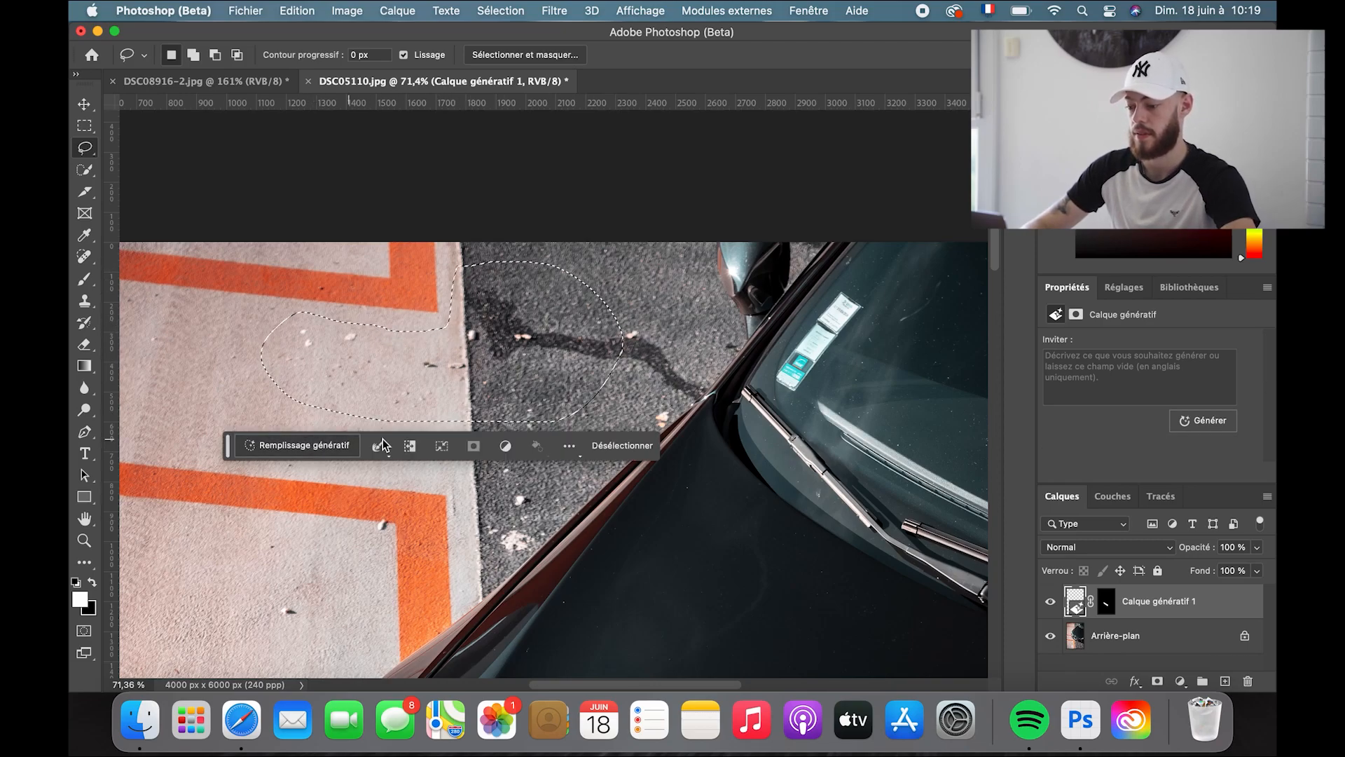
click(498, 446)
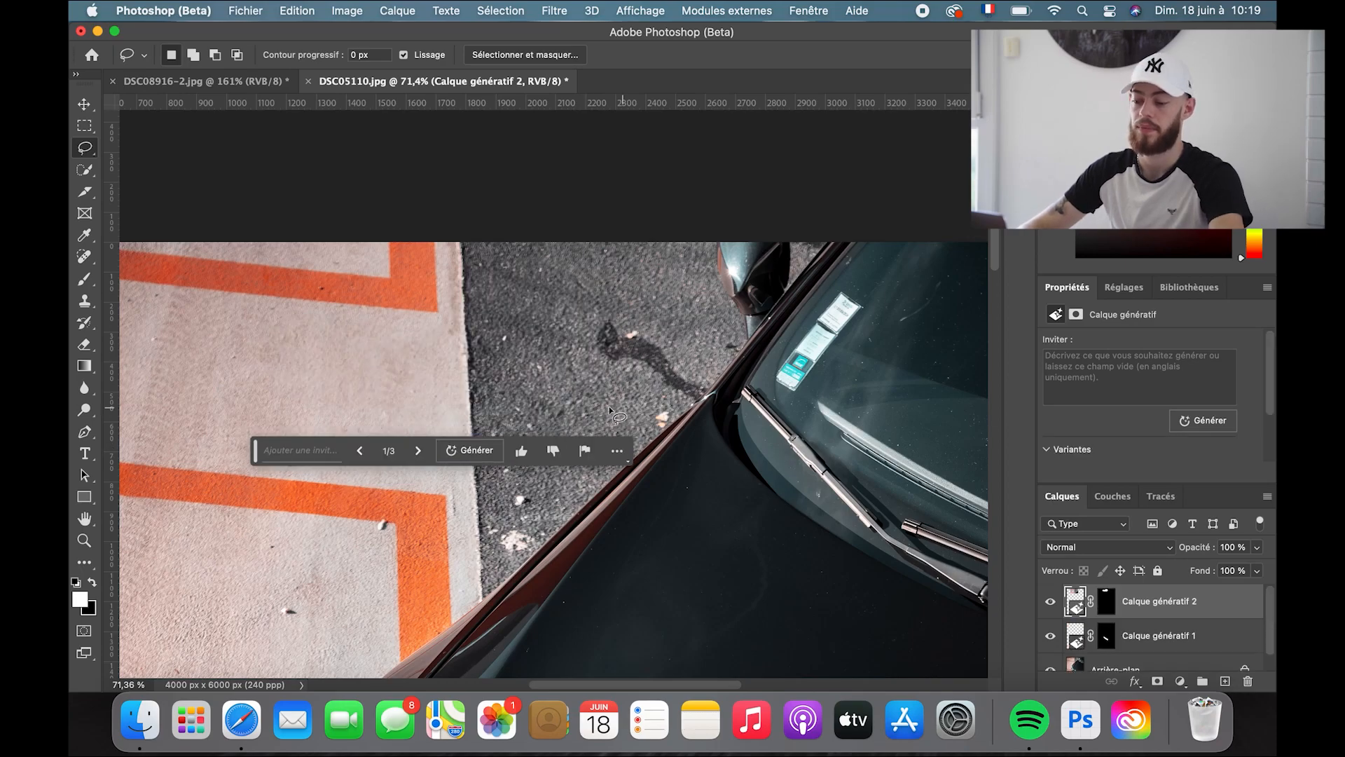
click(418, 450)
click(419, 450)
scroll(583, 324, down, 8)
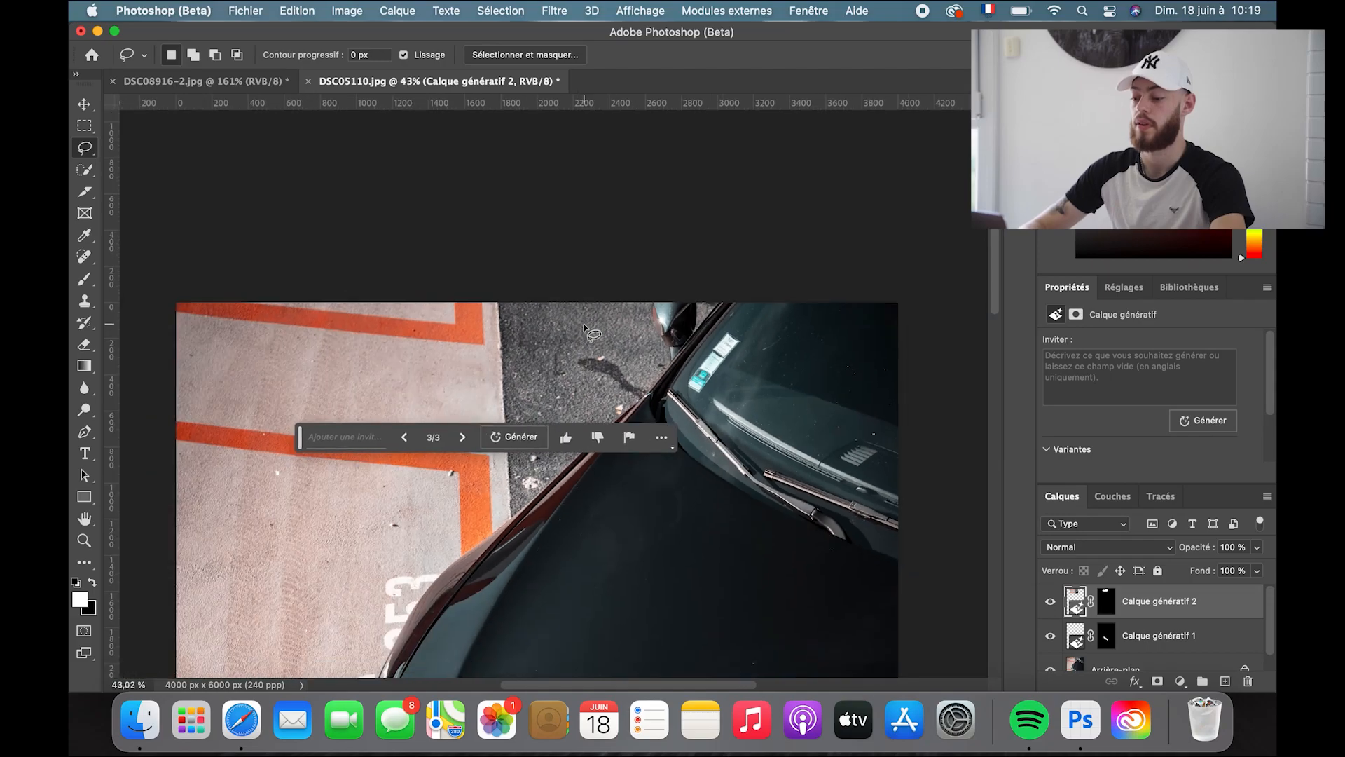
scroll(583, 324, down, 5)
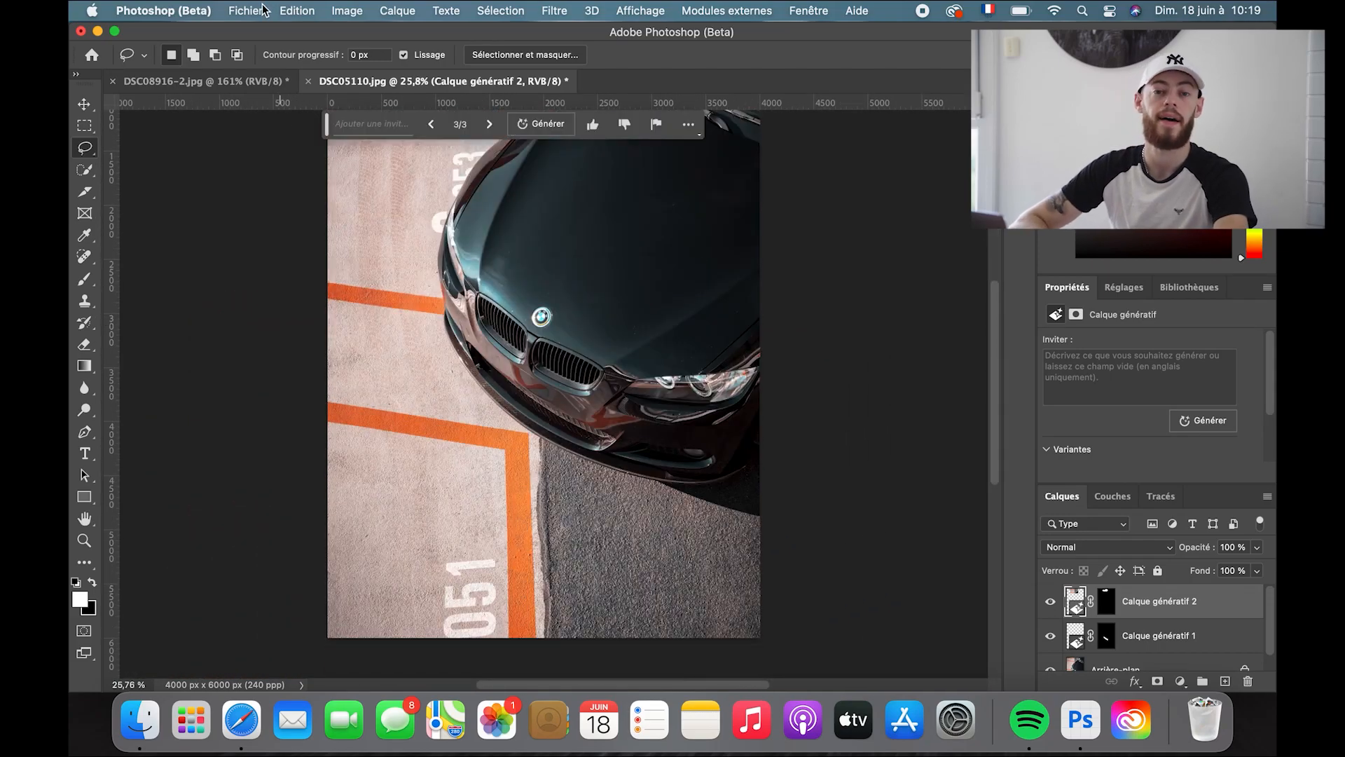
Step: Open the photo DSC04858.jpg from the Photo 1 folder
click(263, 9)
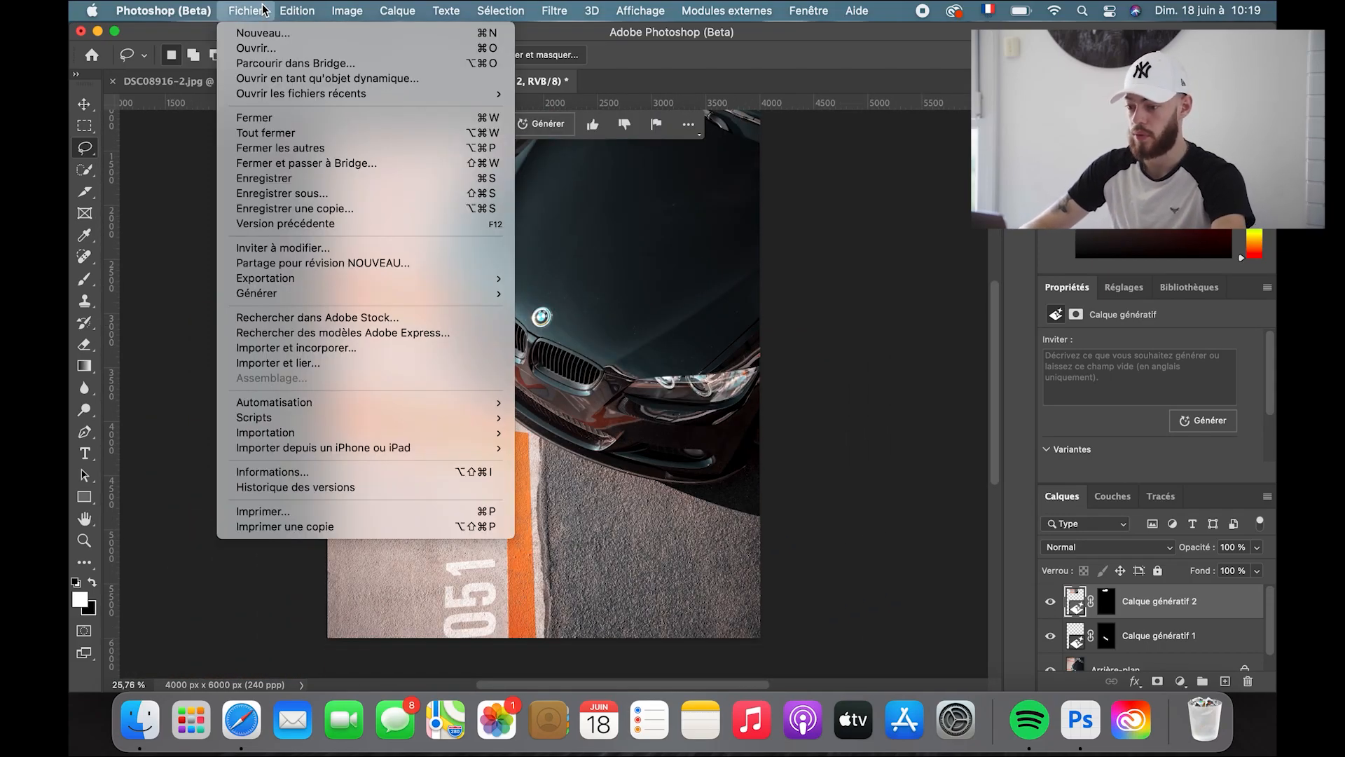
click(278, 47)
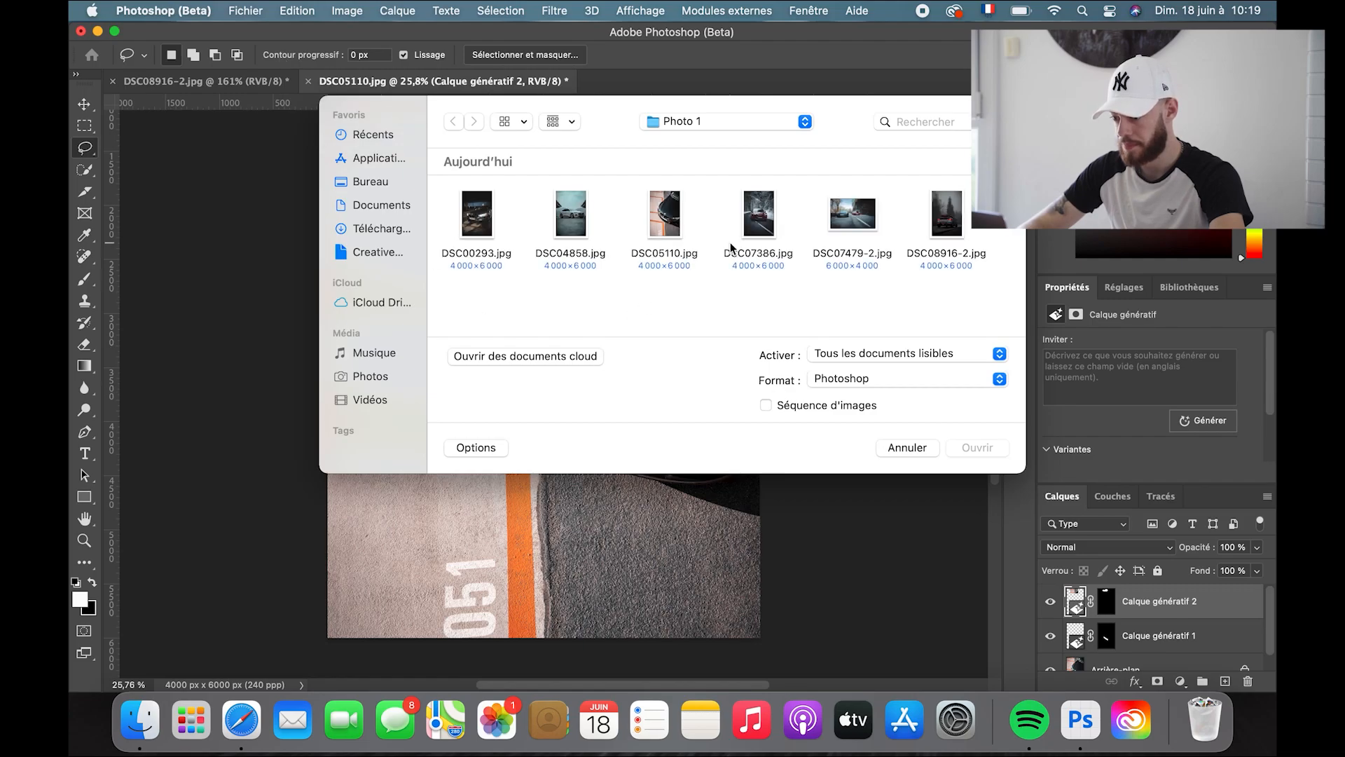
click(578, 229)
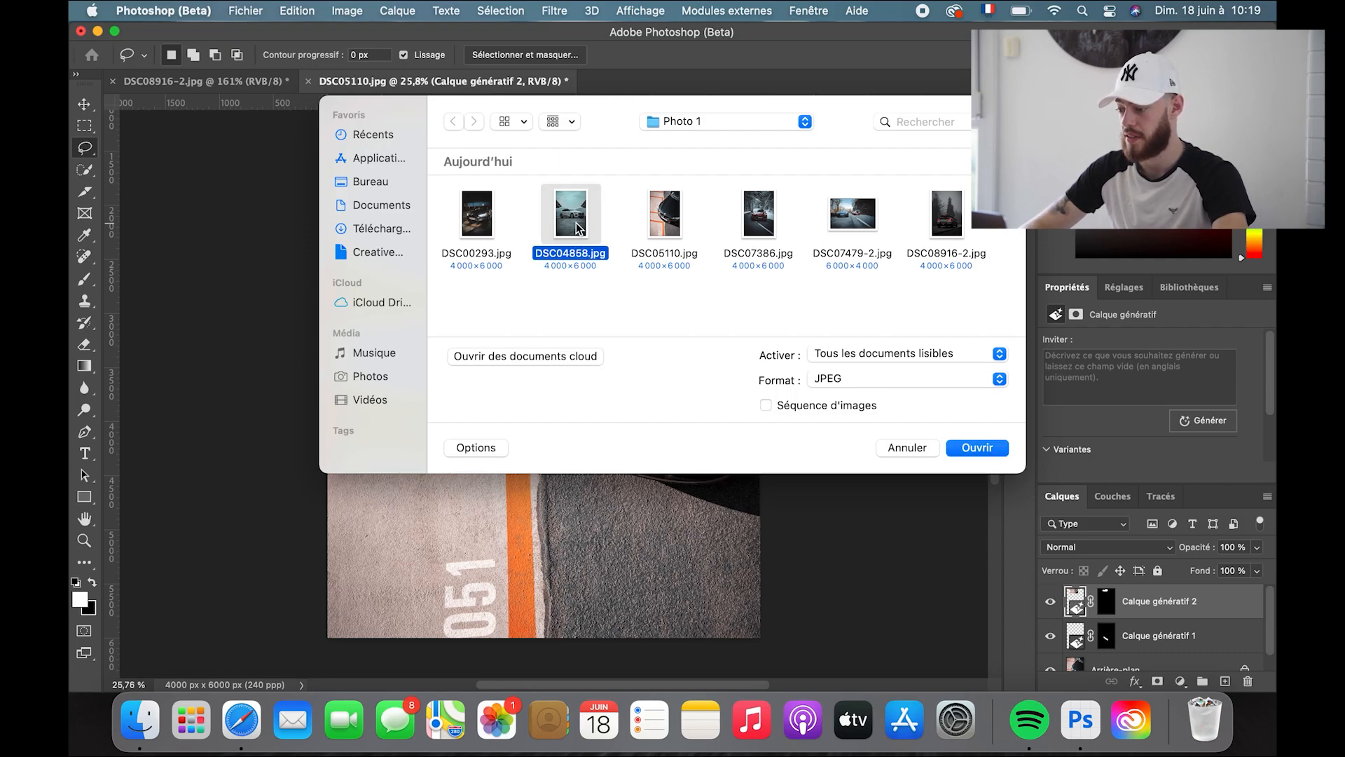
click(974, 453)
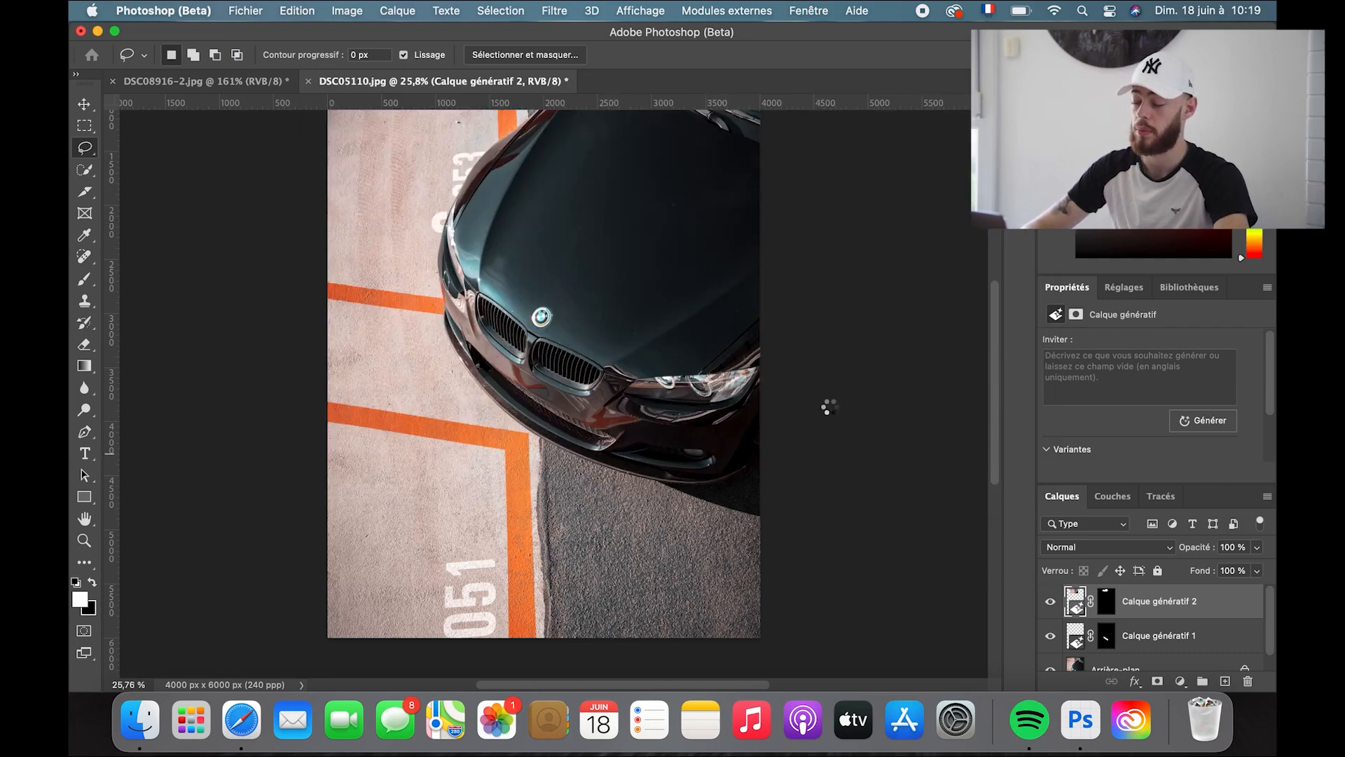
key(Return)
Step: Outline the whole licence plate on the Audi's grille with a freehand Lasso selection
scroll(564, 405, up, 6)
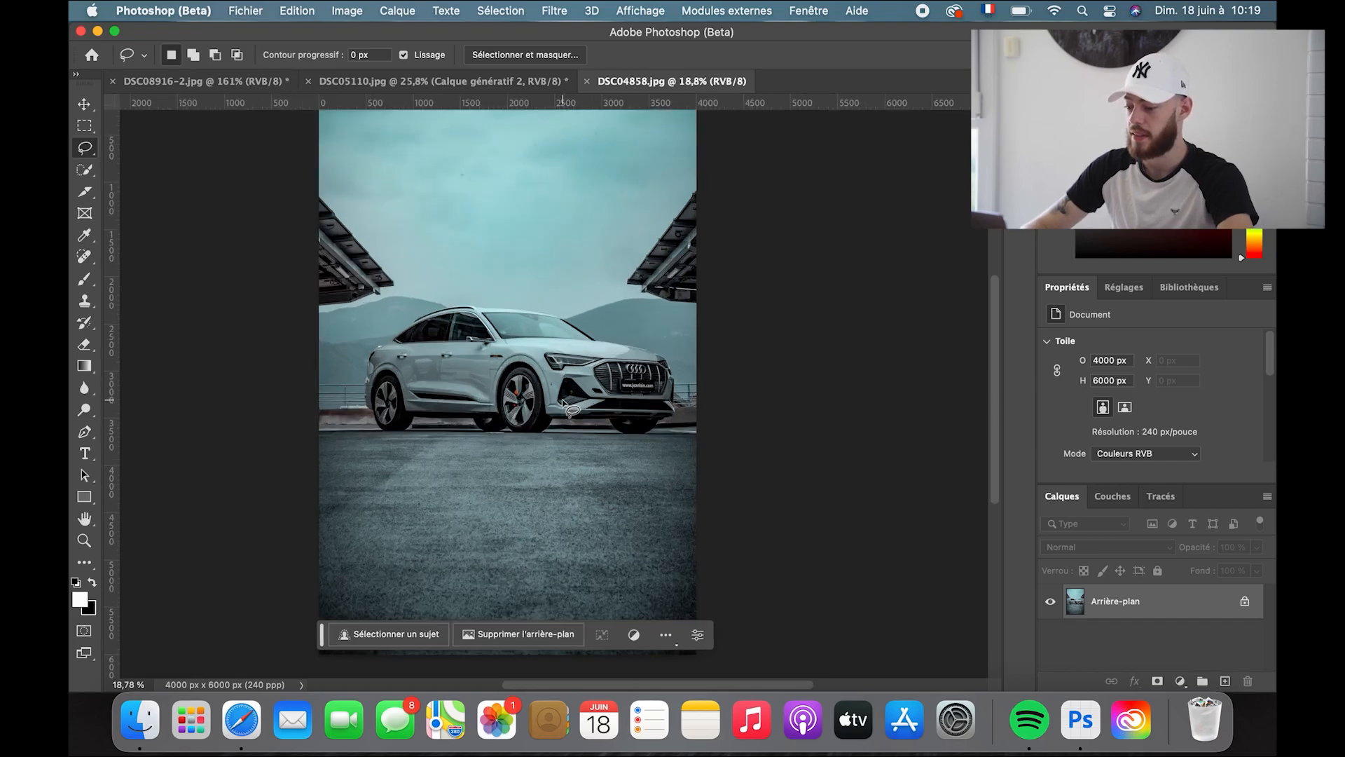
scroll(564, 404, up, 2)
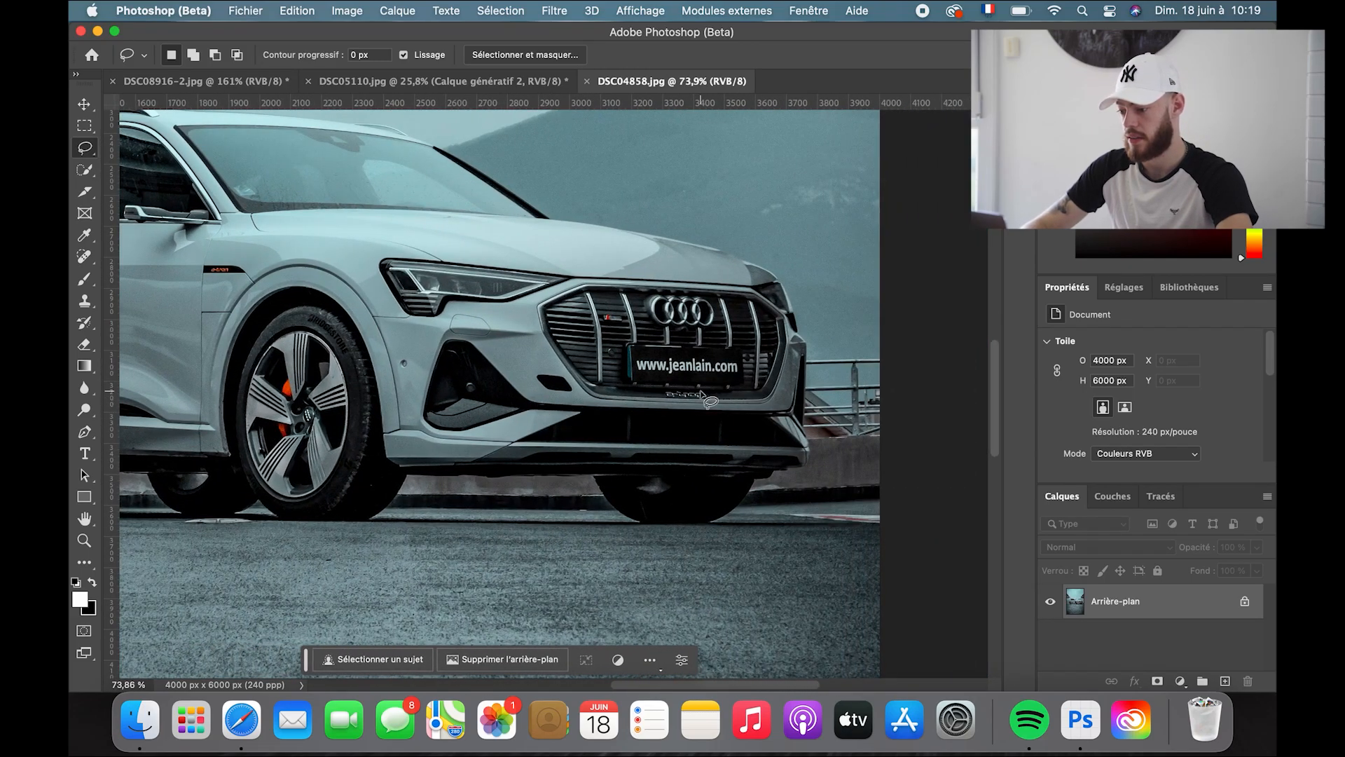
scroll(703, 394, up, 3)
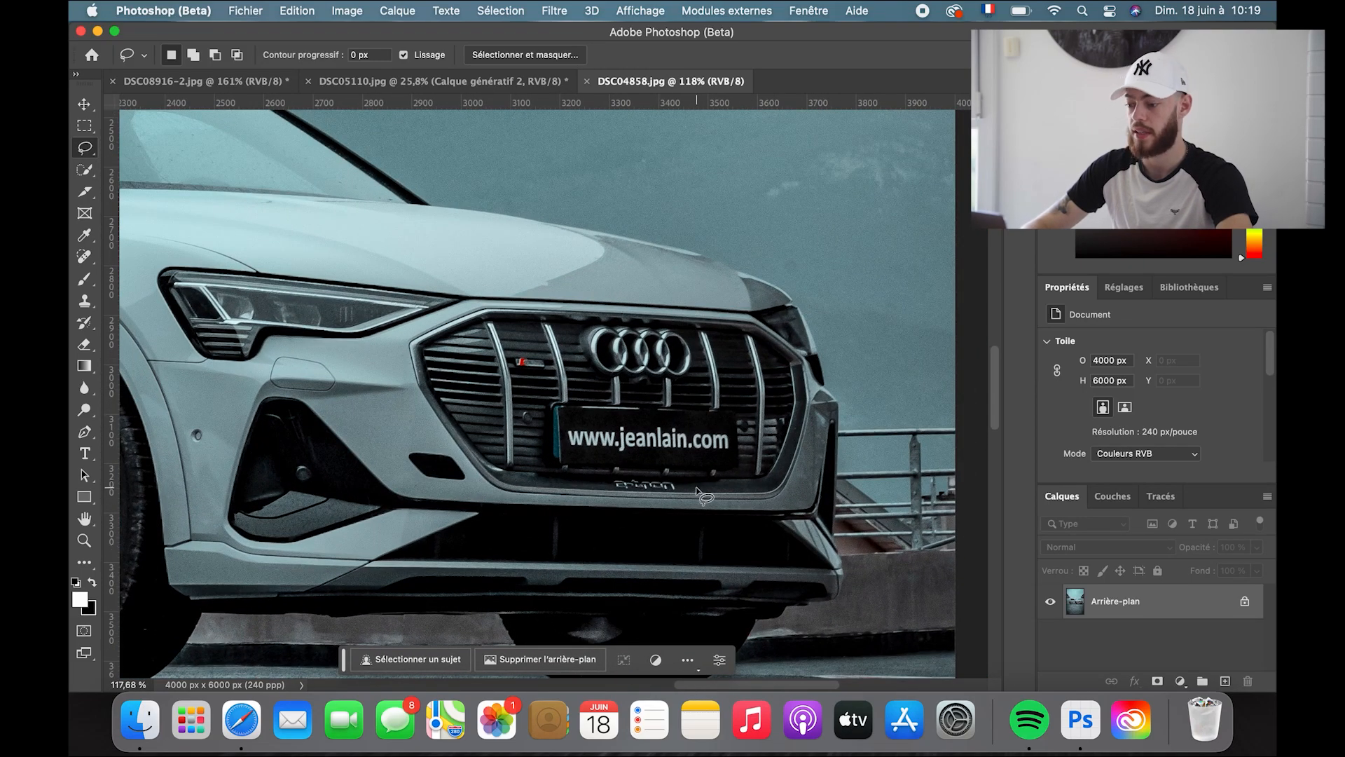
scroll(720, 450, right, 2)
scroll(725, 455, right, 1)
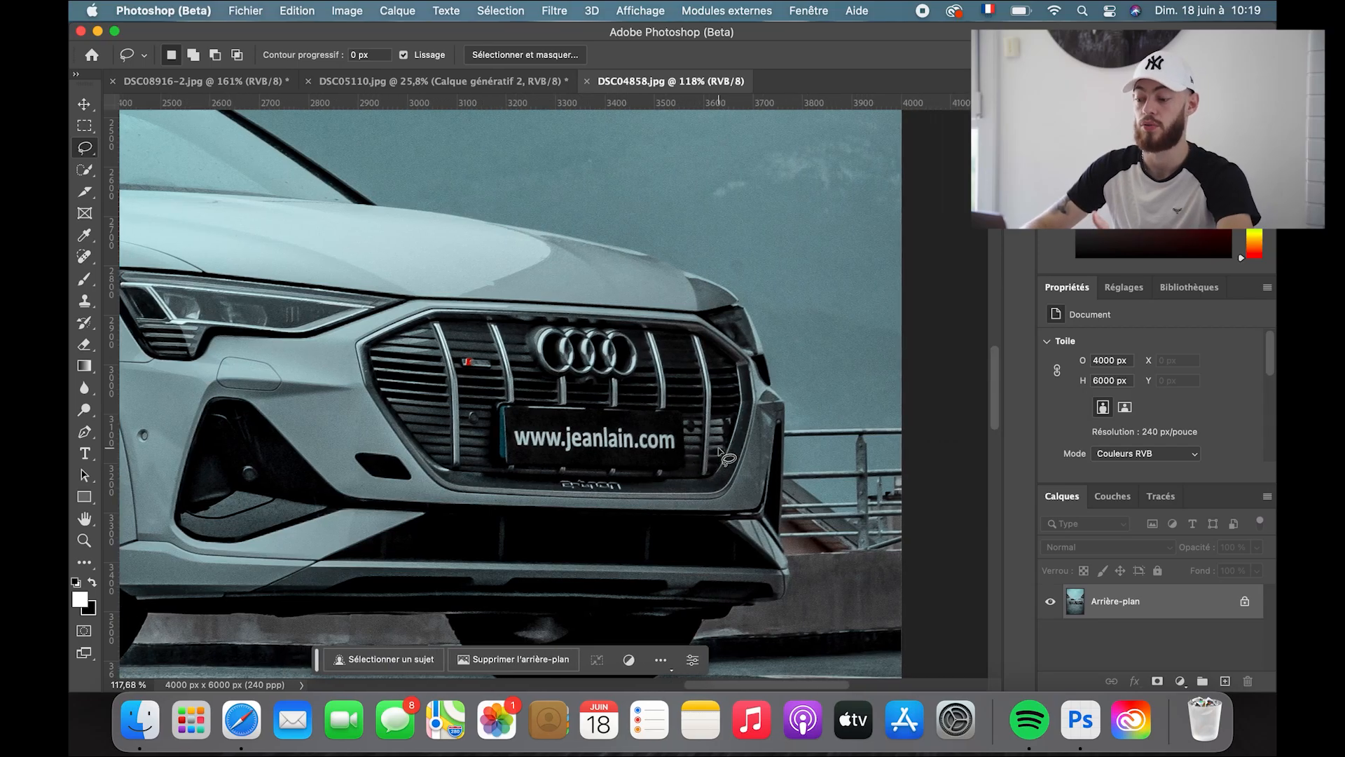
scroll(632, 439, up, 5)
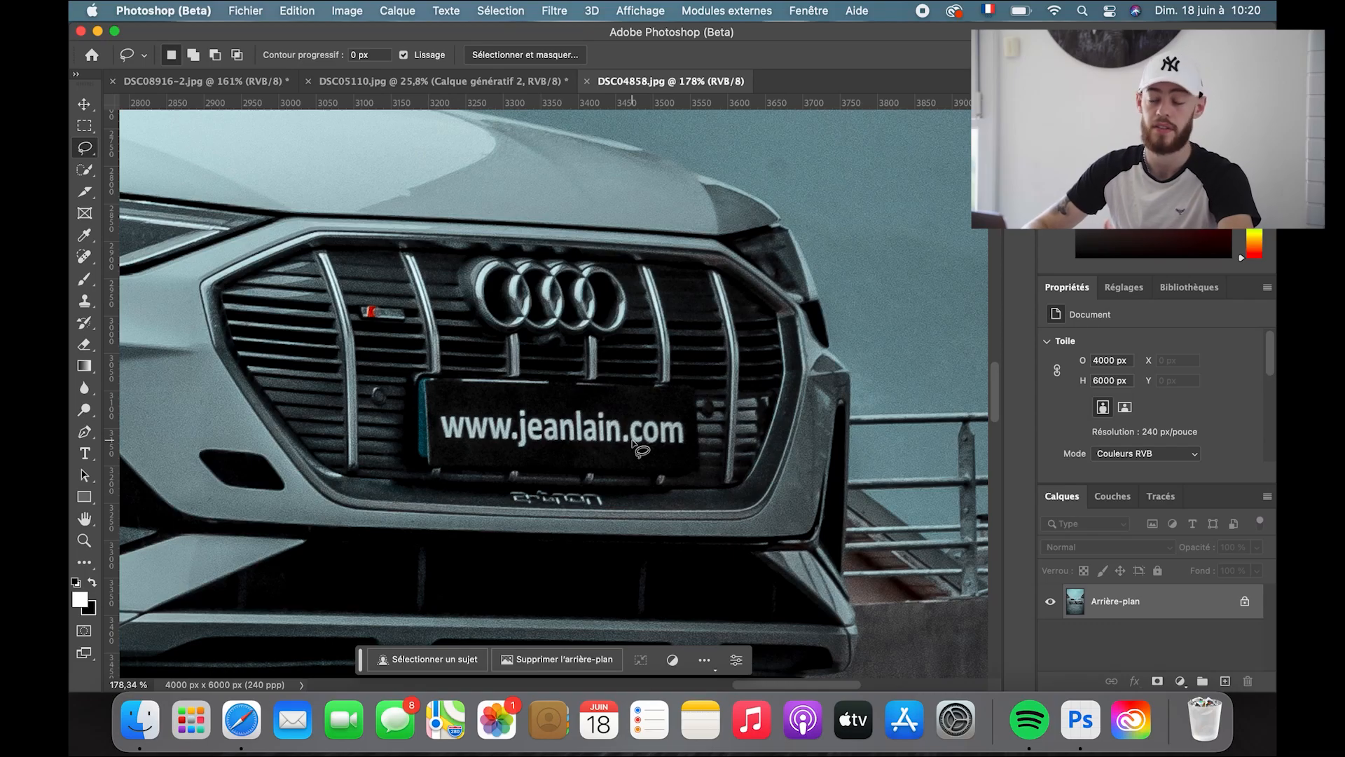
drag(568, 366, 568, 365)
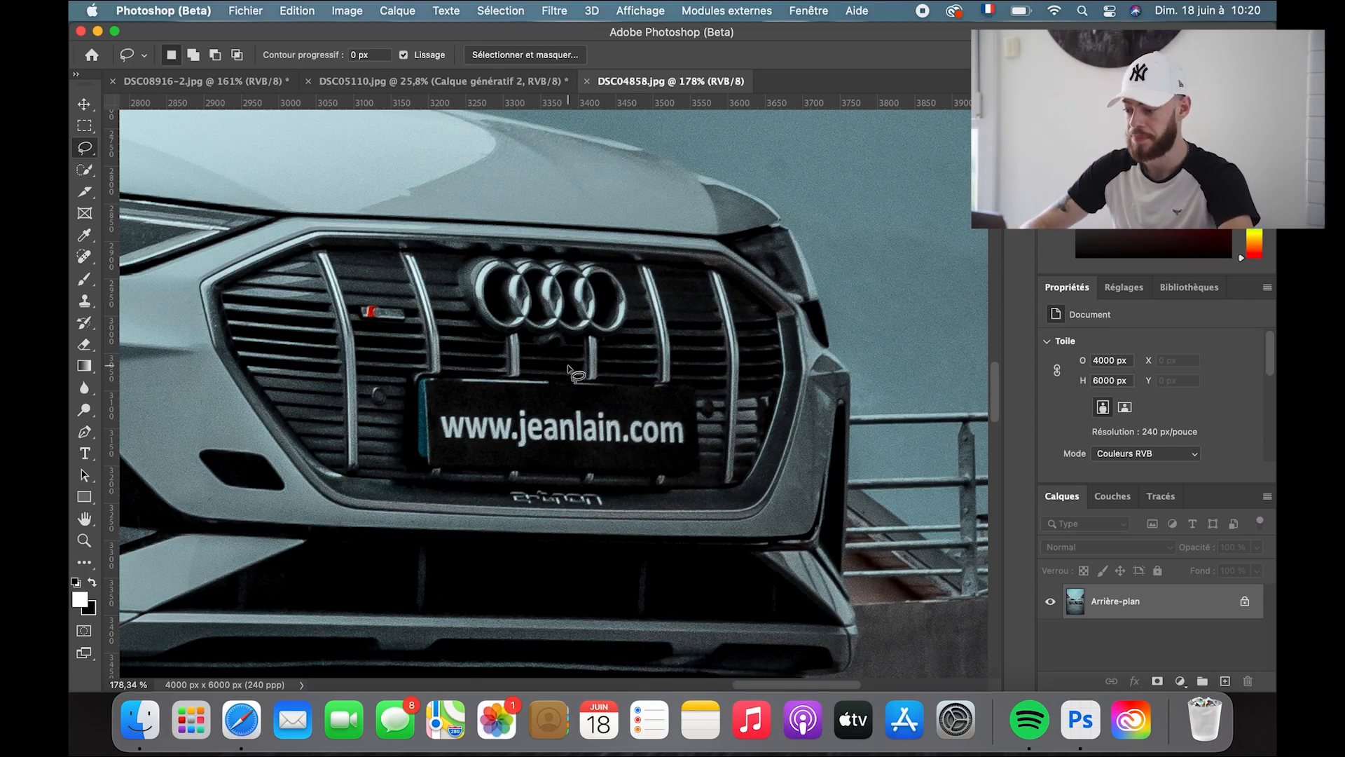
mouse_move(568, 366)
mouse_down()
mouse_move(401, 358)
mouse_move(394, 475)
mouse_move(695, 490)
mouse_move(709, 473)
mouse_move(706, 413)
mouse_up()
drag(690, 384, 564, 366)
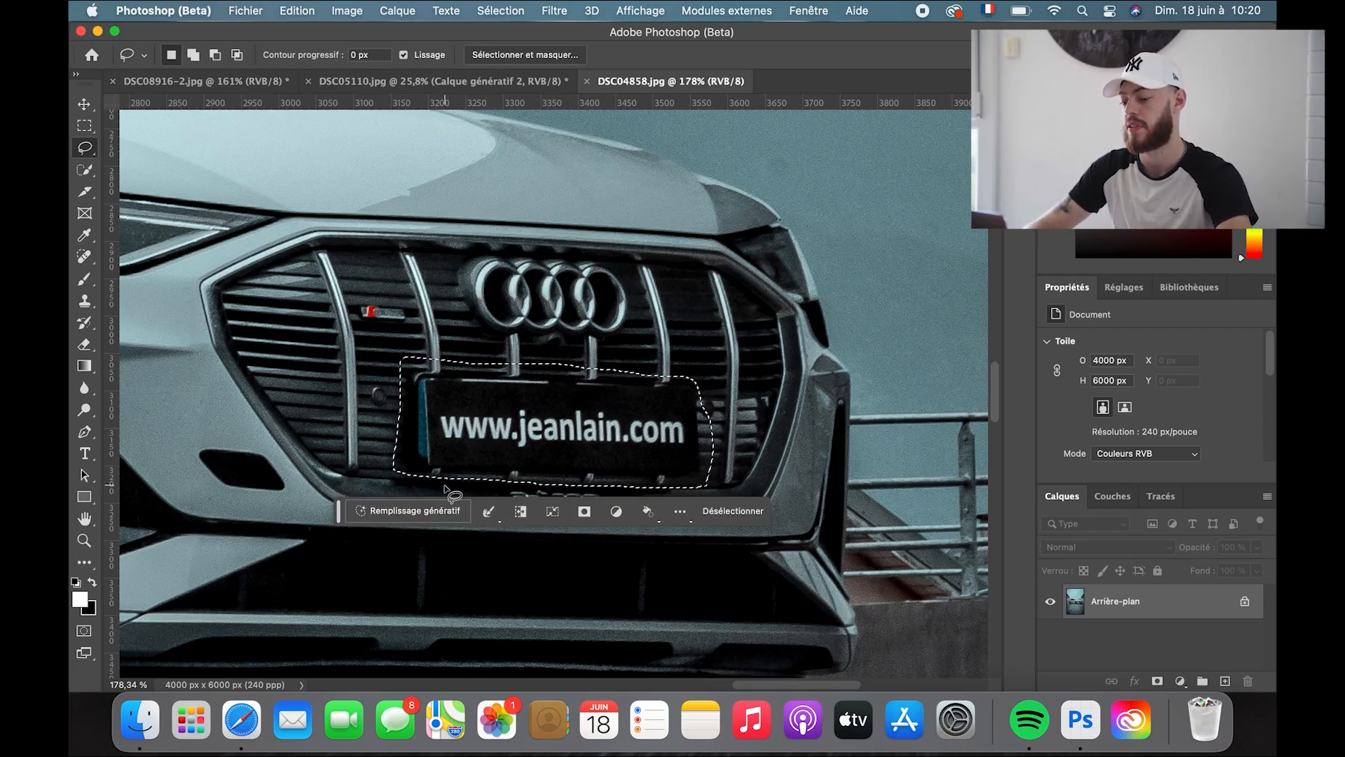
Step: Run Generative Fill on the Audi plate selection with an empty prompt, compare the variations and select the second one
click(430, 507)
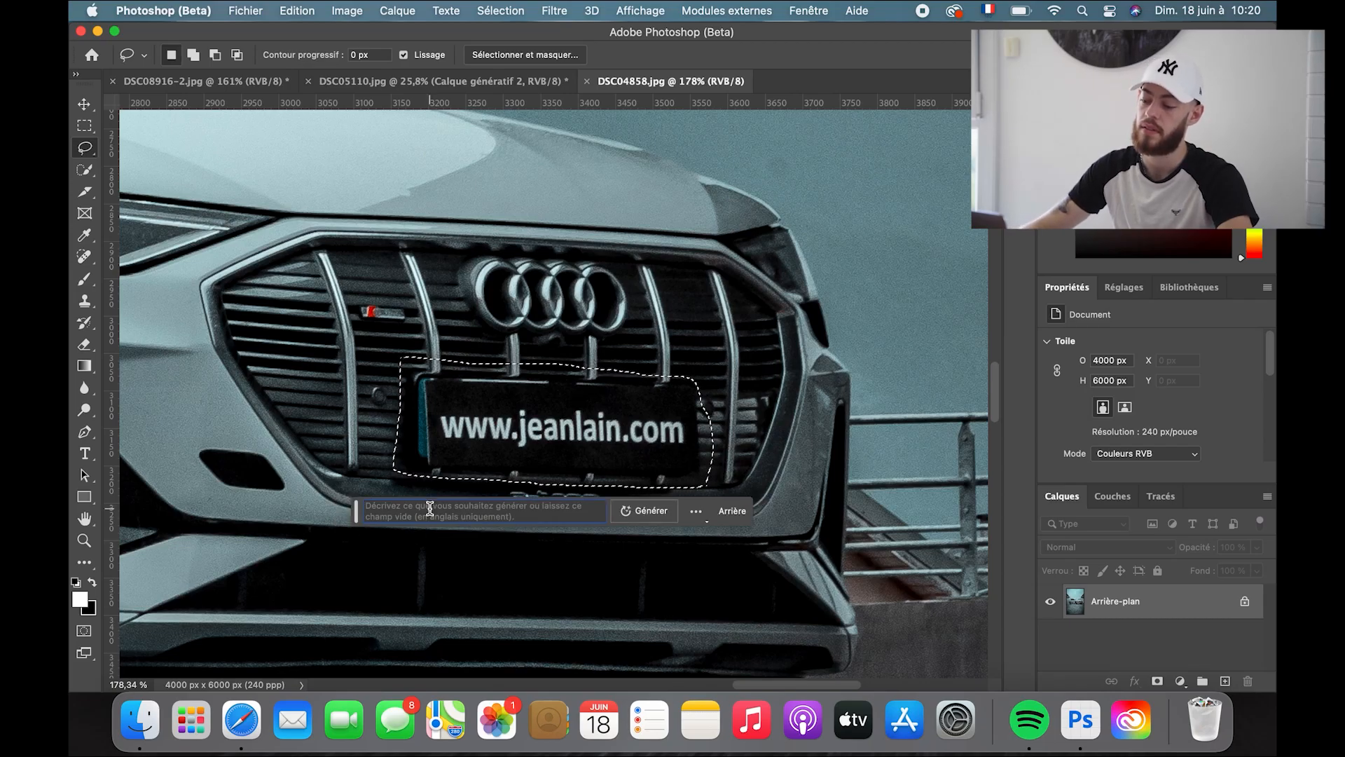
click(657, 509)
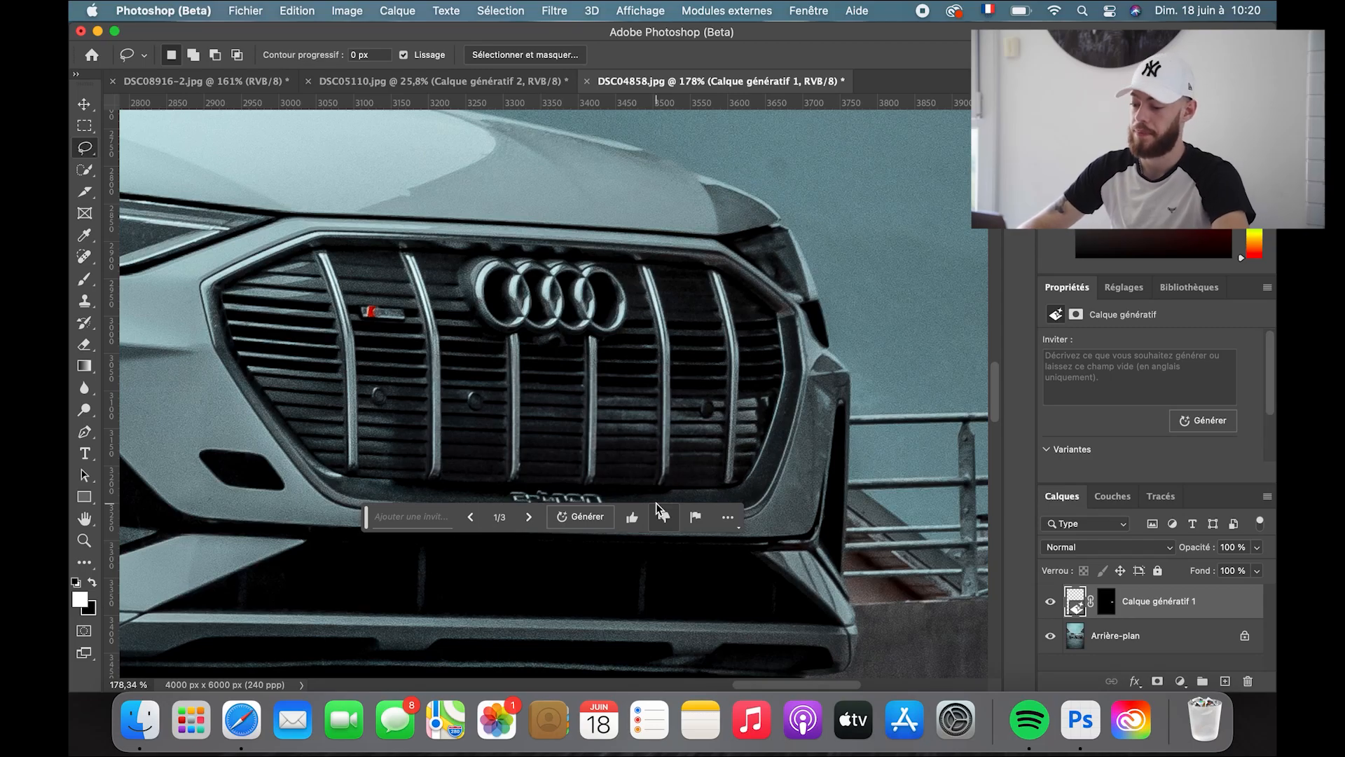
click(527, 521)
click(527, 521)
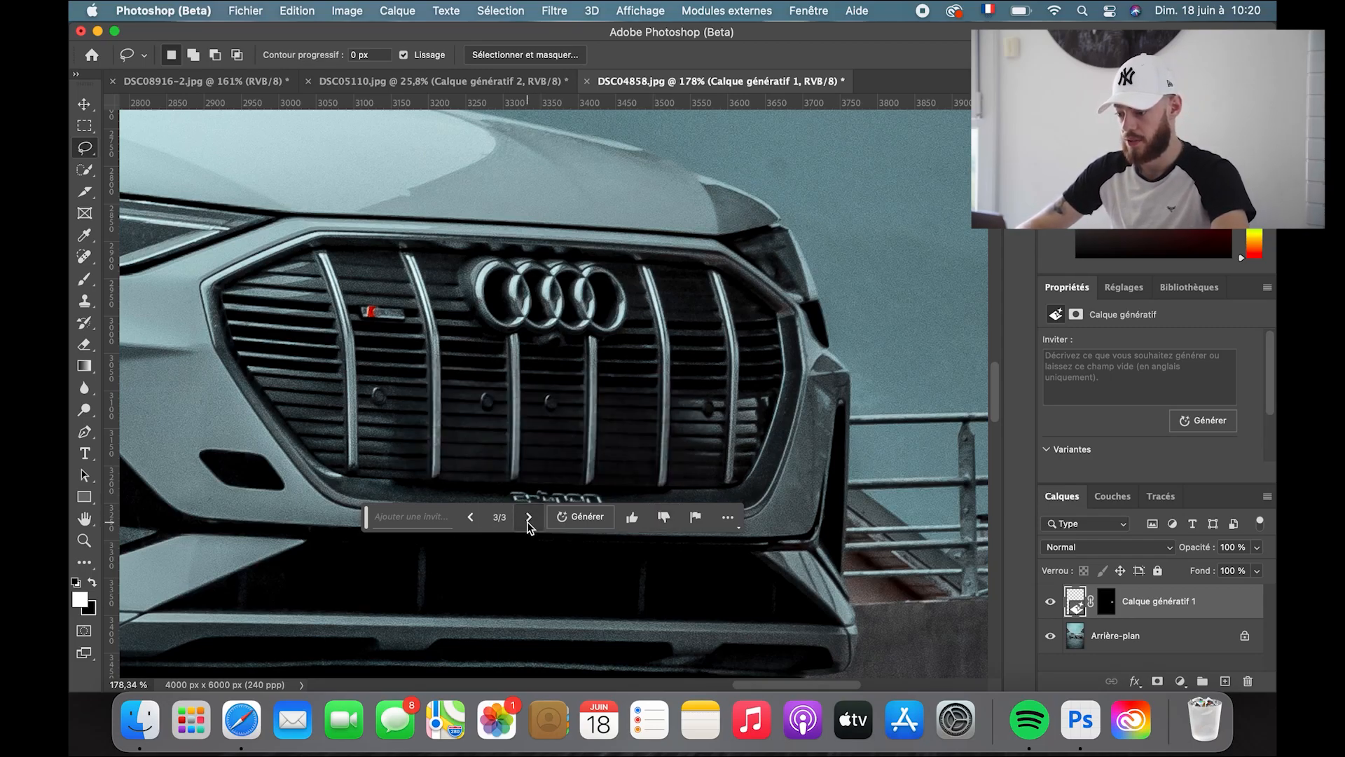
click(470, 520)
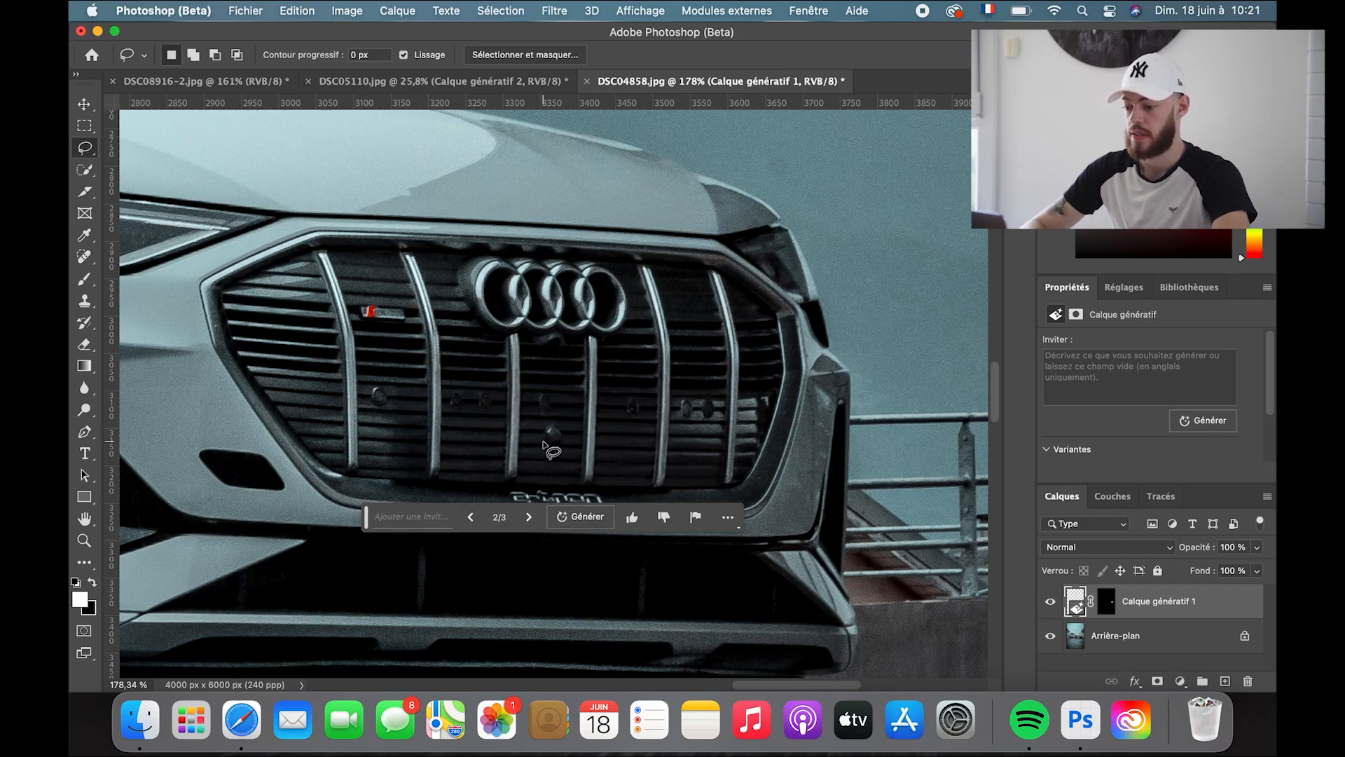
Step: Examine the generated grille area on the whole car front and up close between the vertical bars
scroll(543, 452, down, 1)
scroll(543, 452, down, 5)
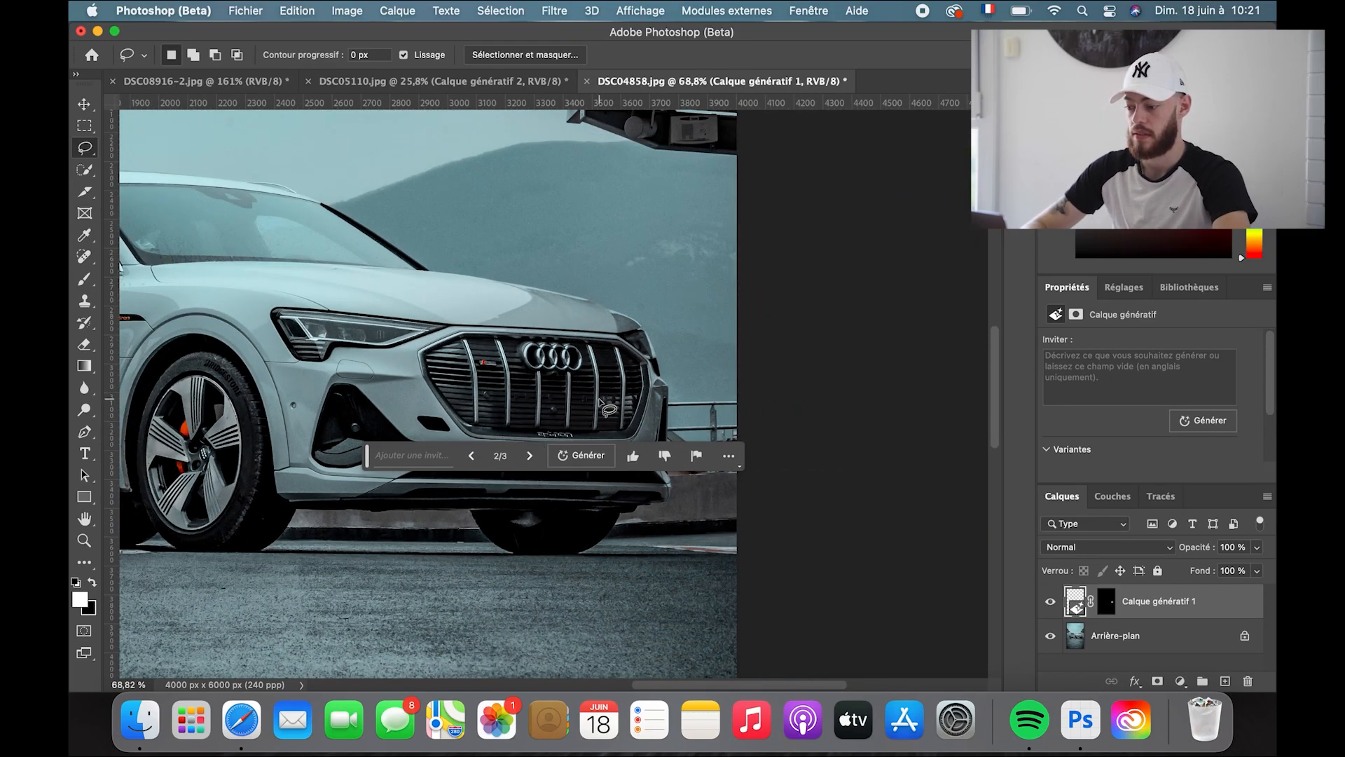
scroll(600, 404, right, 5)
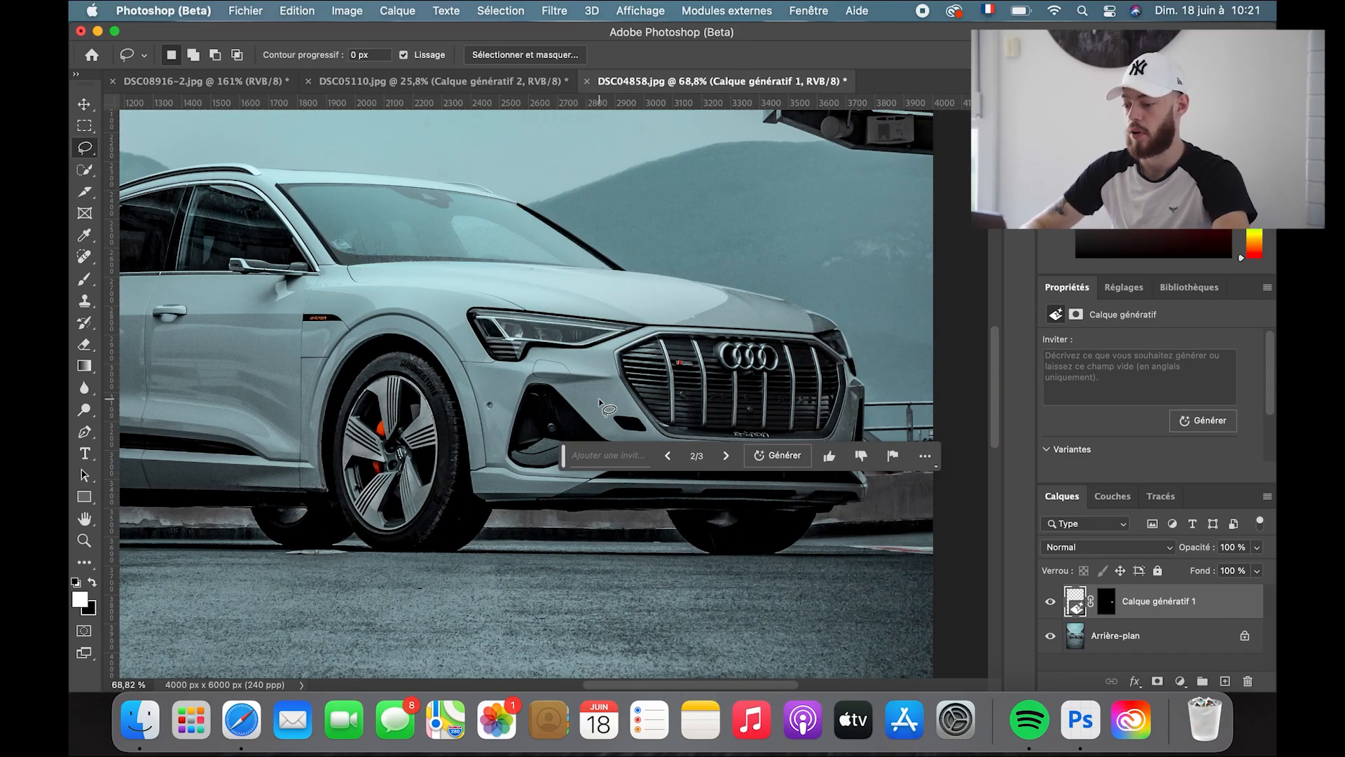
scroll(600, 404, up, 3)
scroll(755, 410, right, 4)
scroll(756, 410, up, 4)
scroll(700, 407, right, 3)
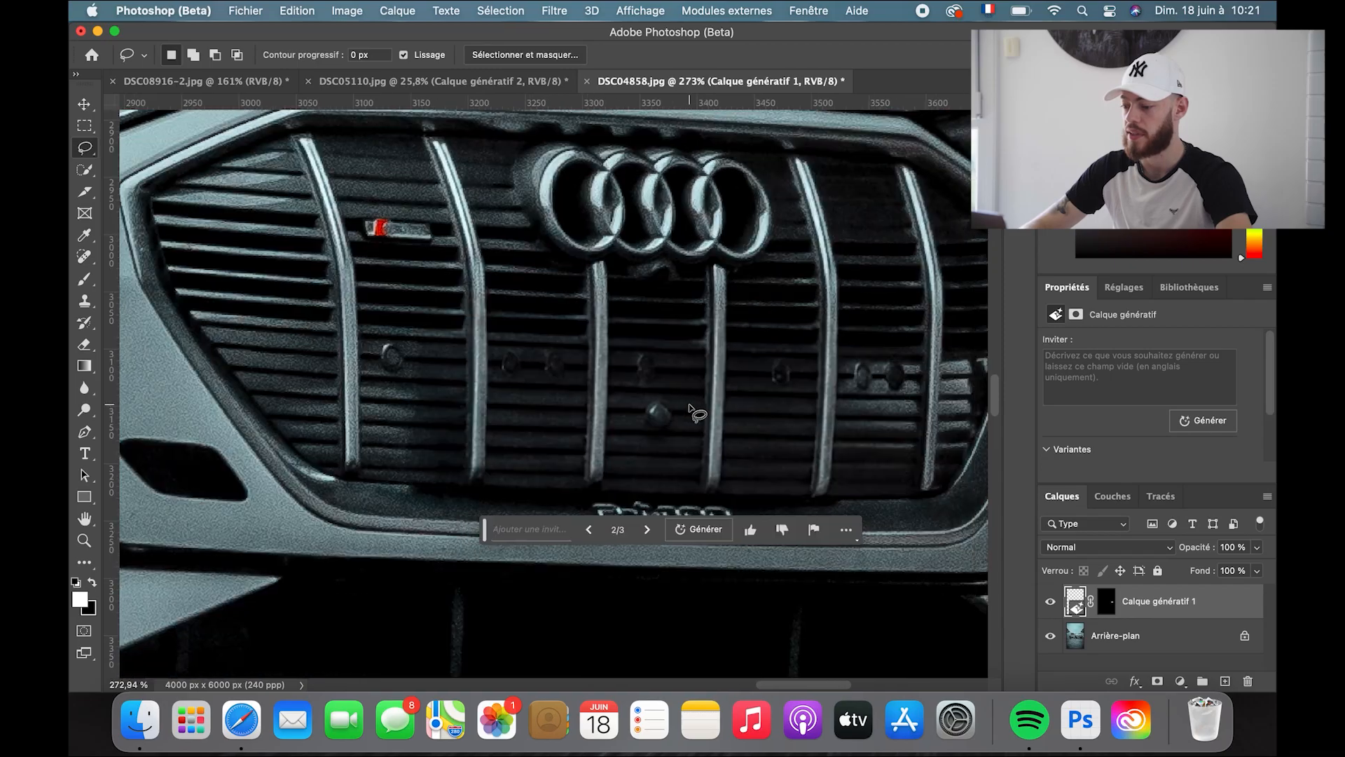
scroll(665, 415, right, 3)
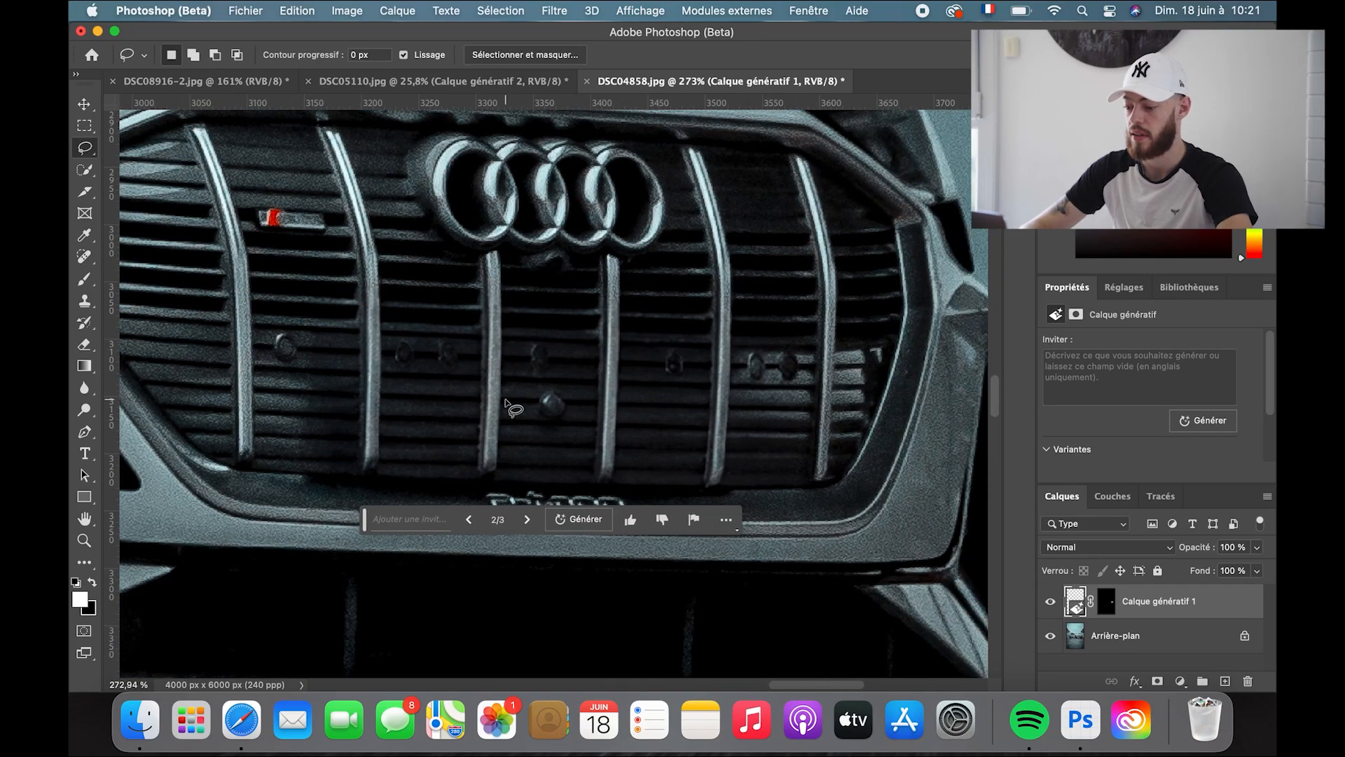
Step: Set the Spot Healing Brush size to 30 px and rasterize the generative layer on the Audi grille
click(84, 259)
click(184, 57)
click(123, 96)
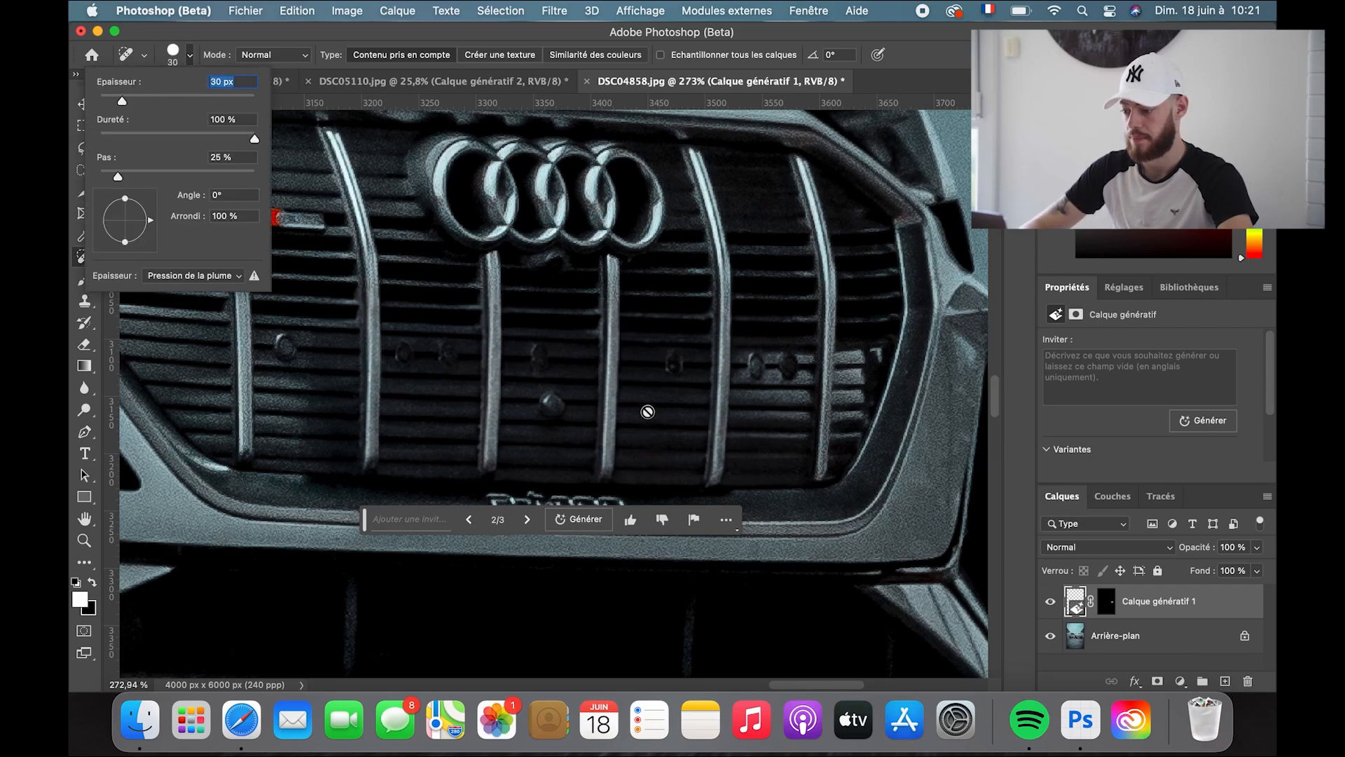
click(648, 411)
click(683, 297)
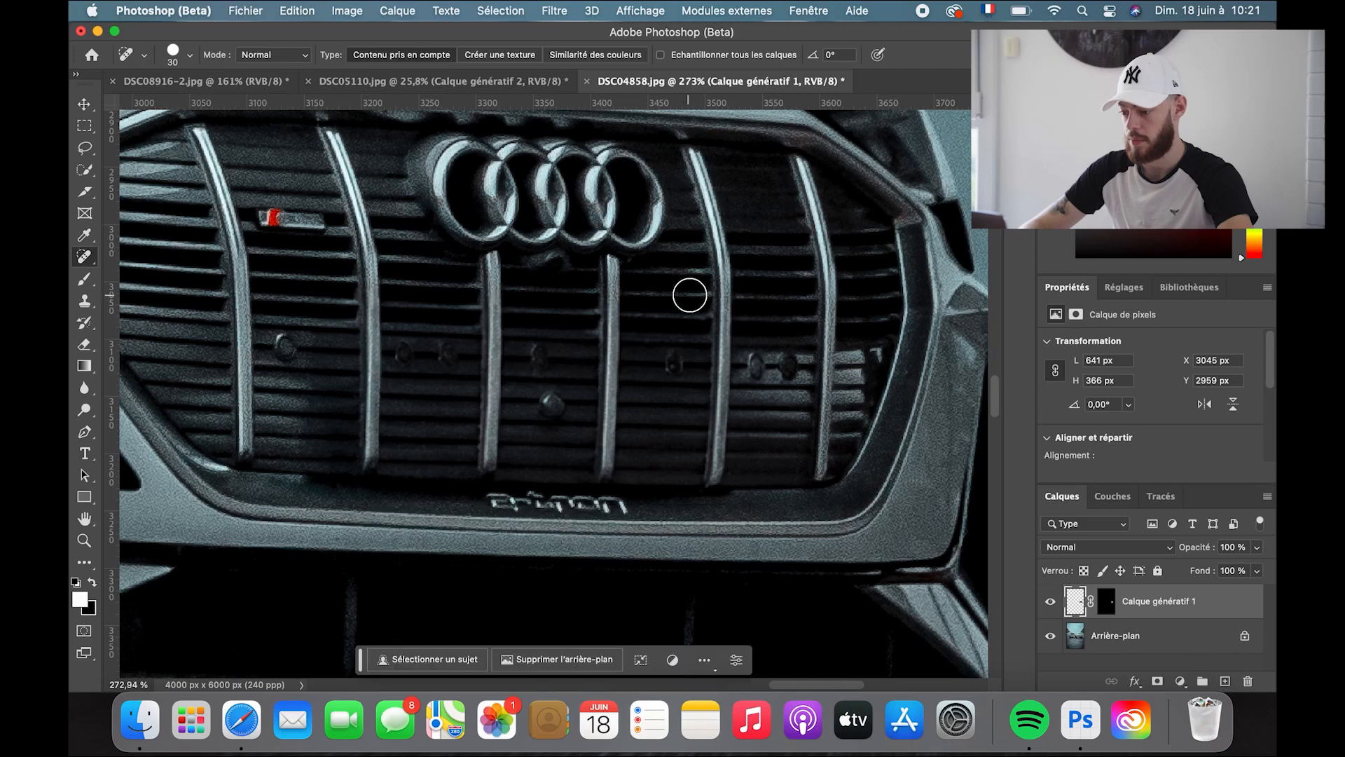
Step: Heal away the round bolt-like marks between the vertical bars of the Audi's grille with the Spot Healing Brush
click(553, 407)
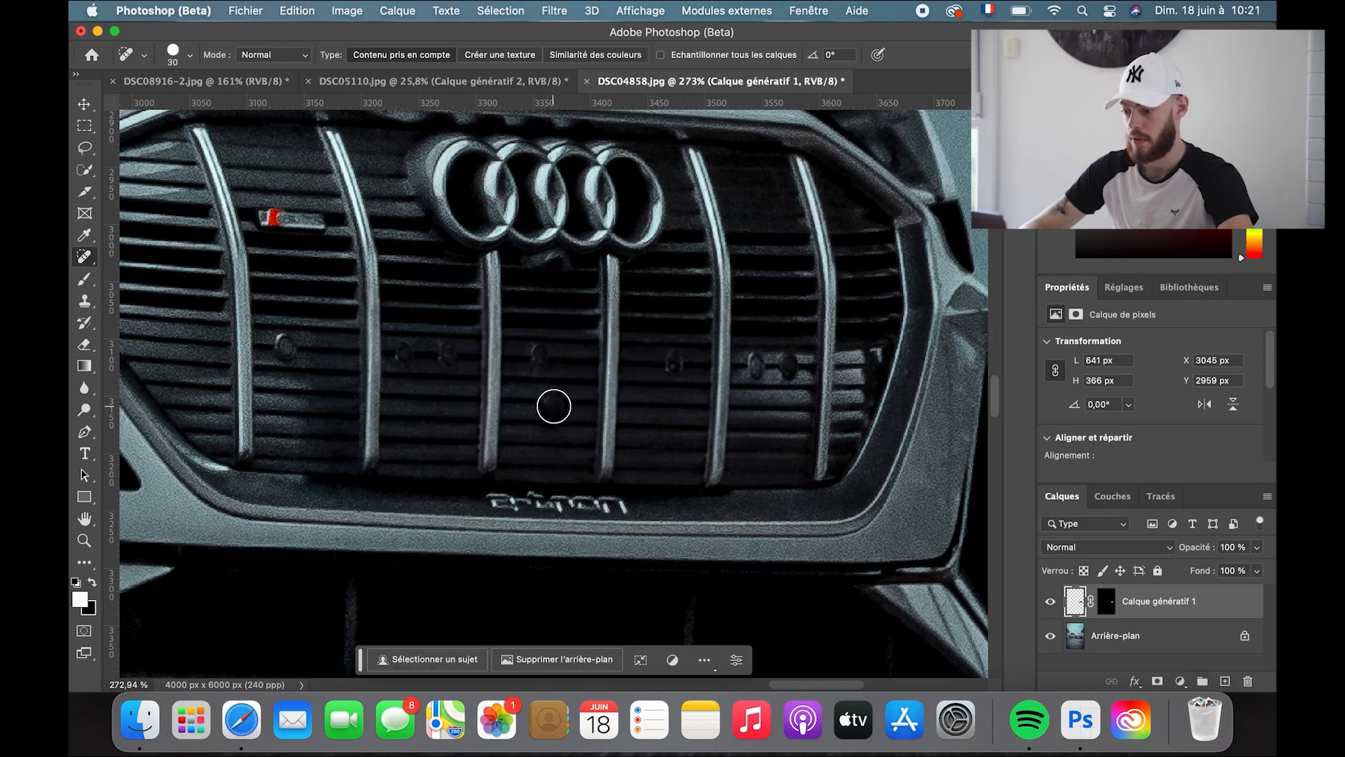
click(542, 357)
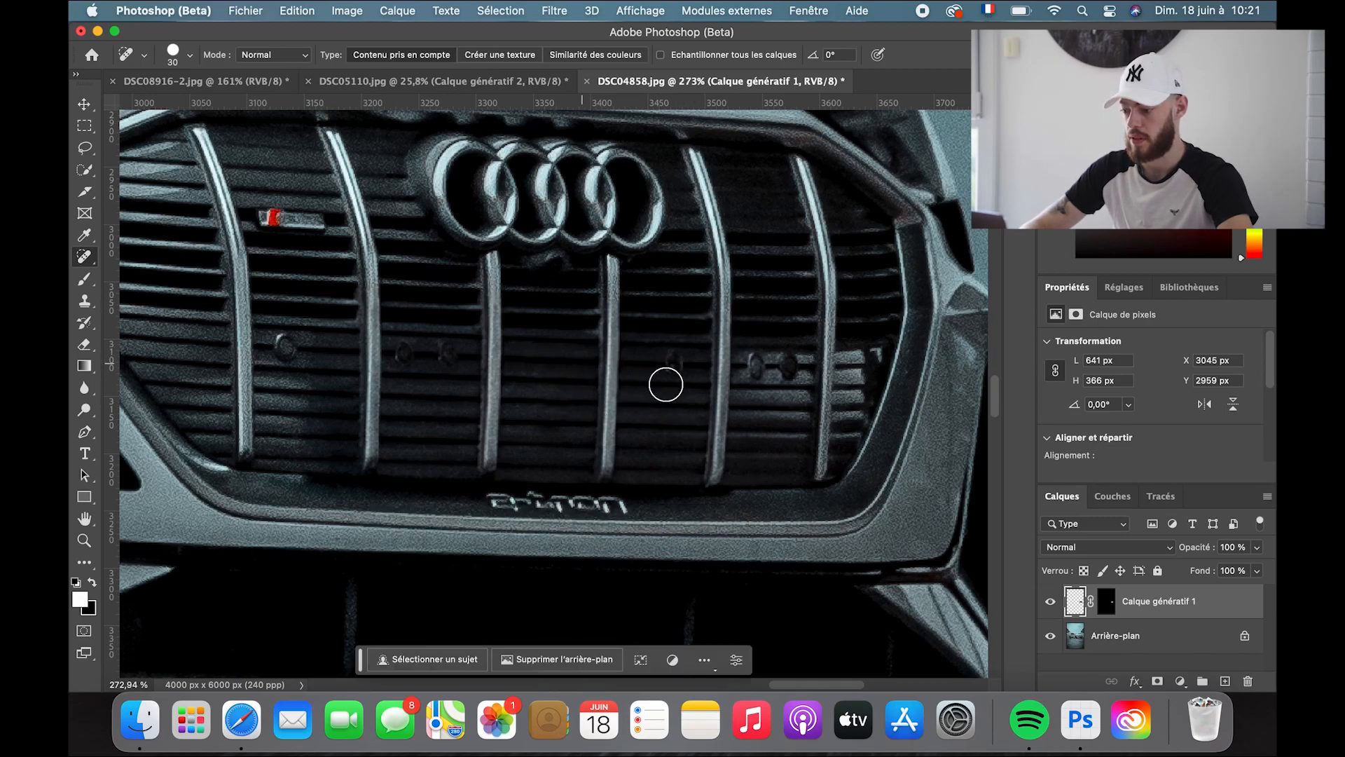
click(676, 362)
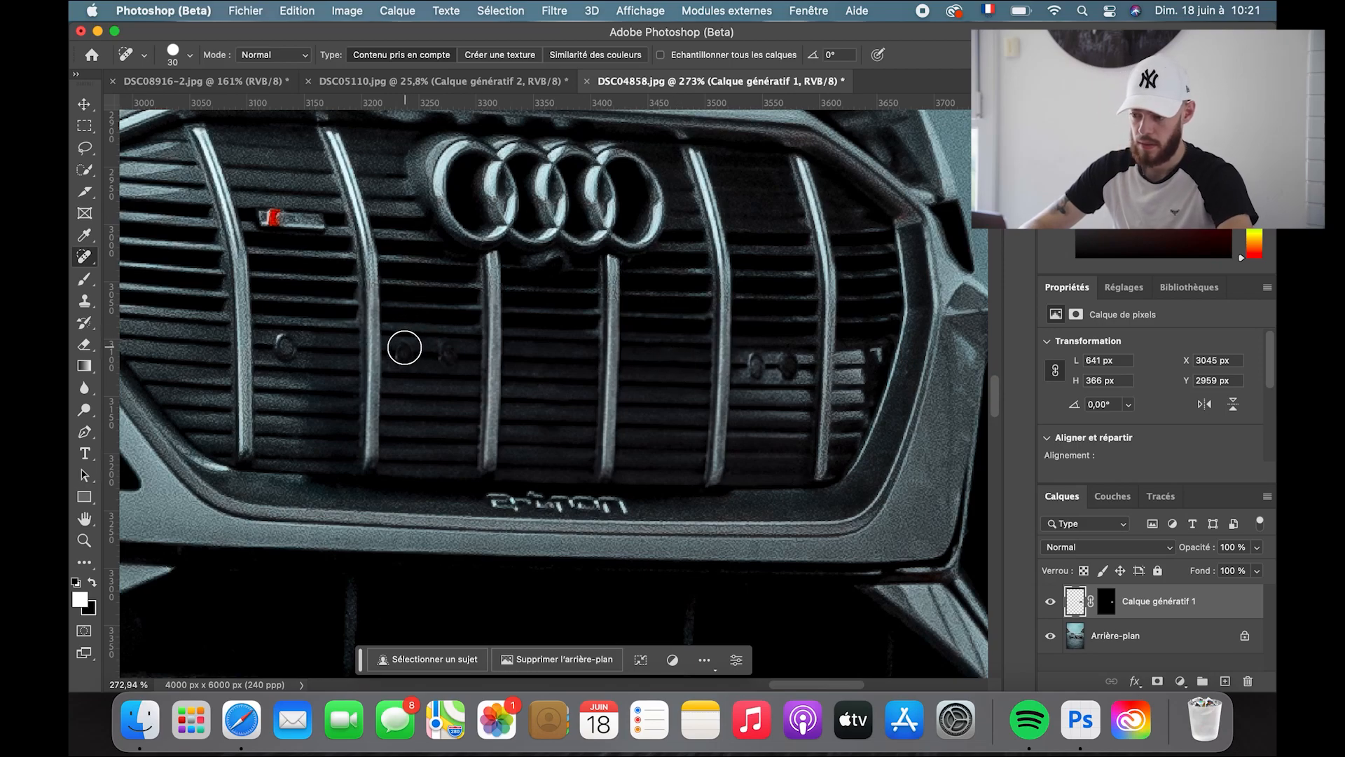
click(447, 352)
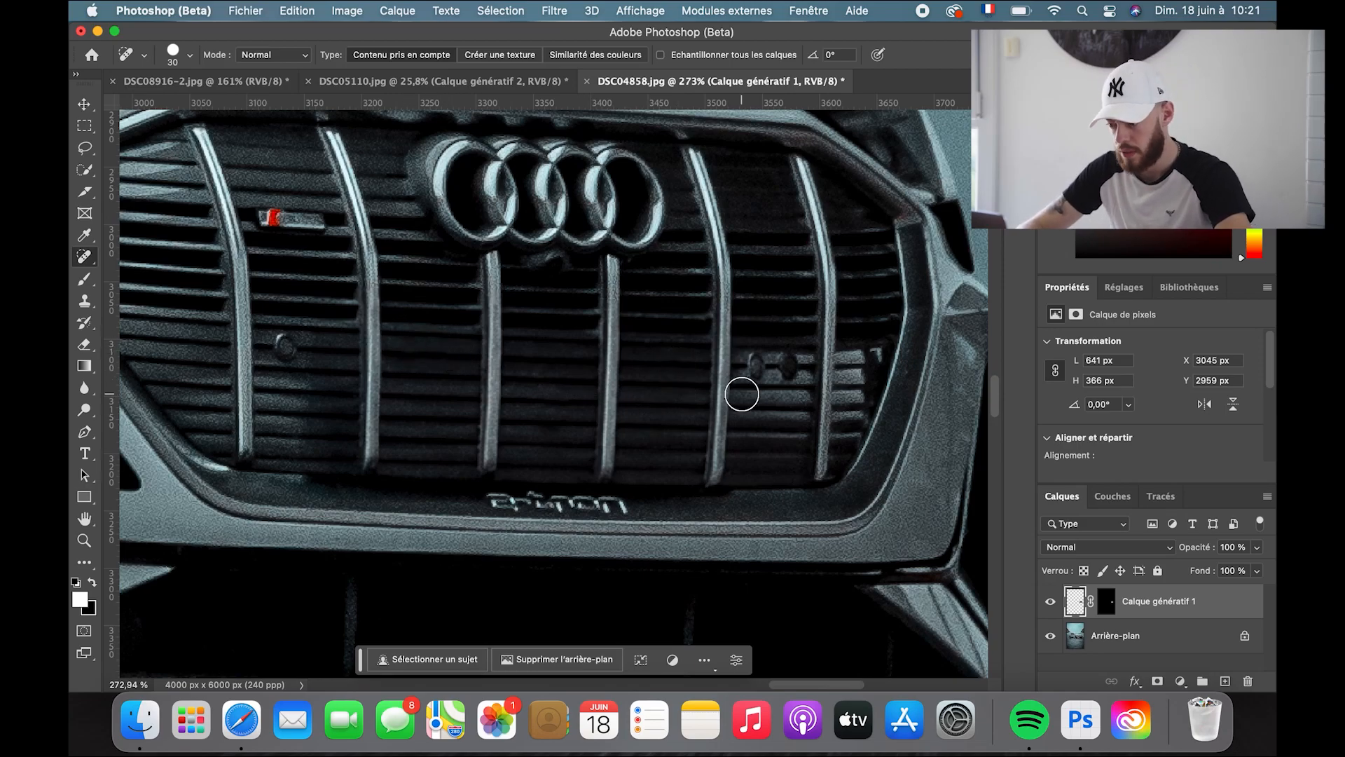
click(755, 365)
scroll(509, 437, down, 3)
scroll(509, 436, down, 6)
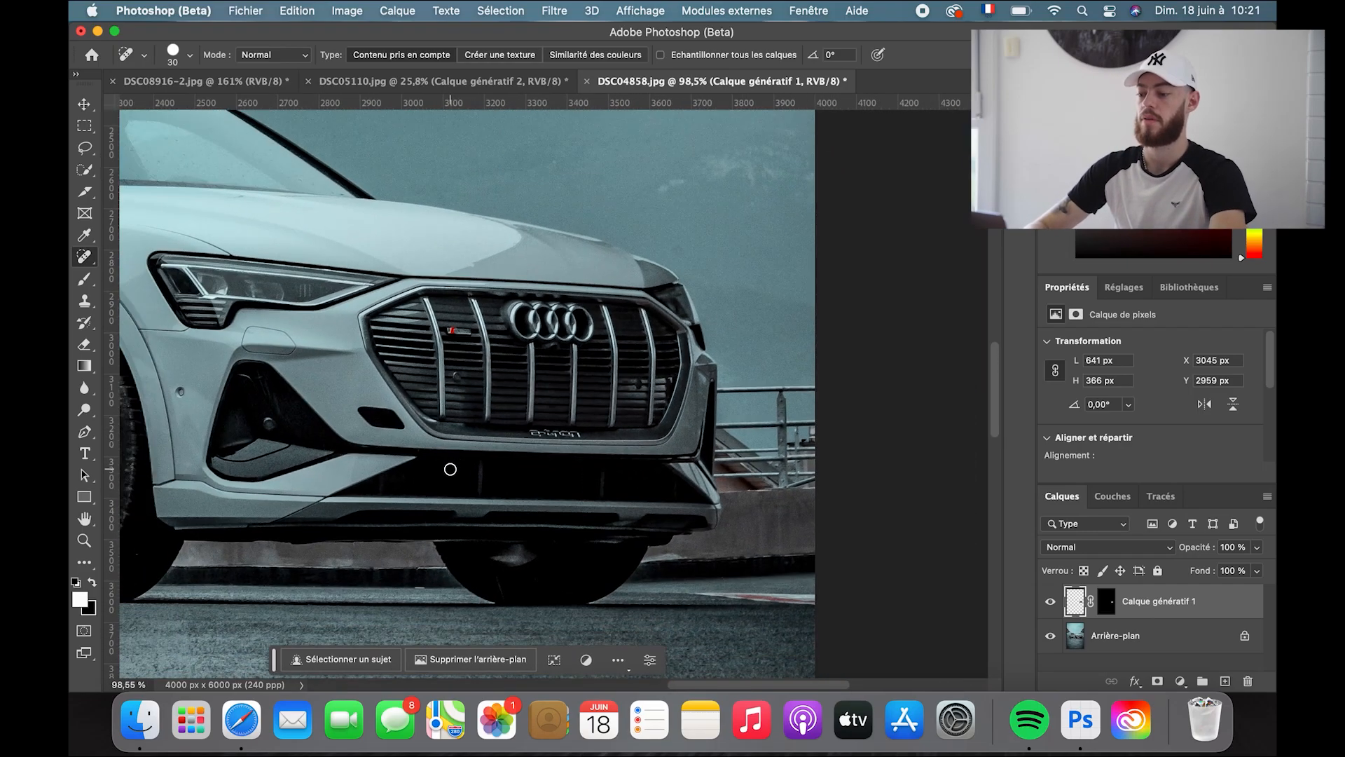
scroll(450, 469, up, 1)
scroll(451, 469, left, 1)
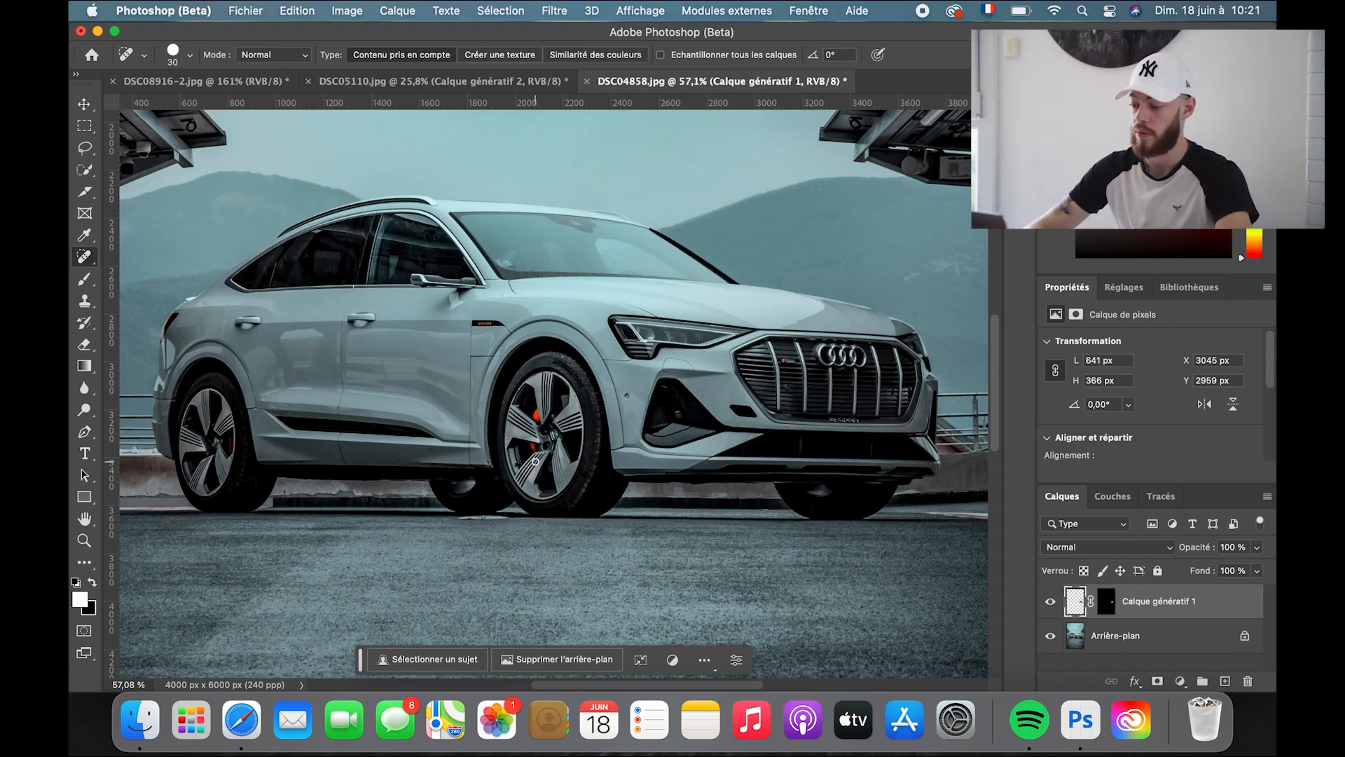
scroll(596, 127, down, 3)
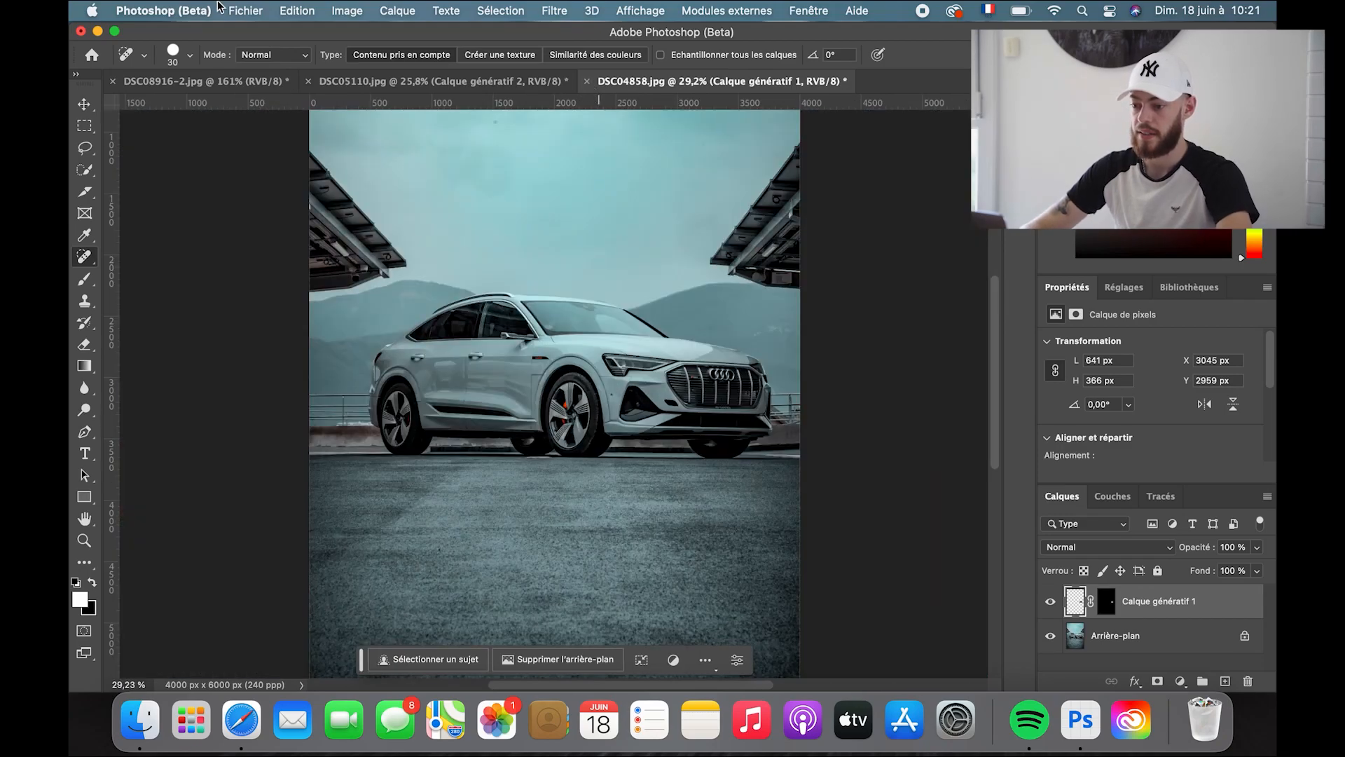
Step: Open the photo DSC07479-2.jpg and discard its embedded colour profile
click(238, 10)
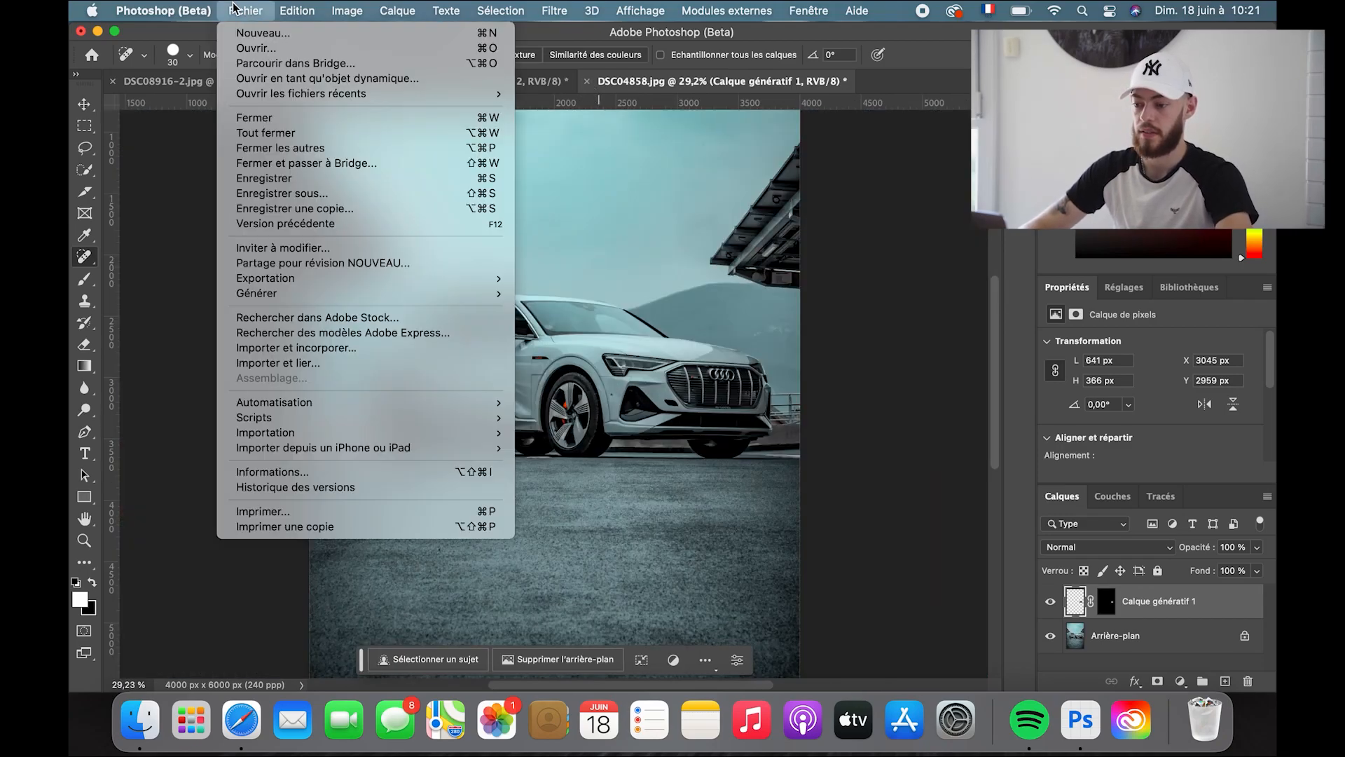
click(255, 48)
double_click(851, 214)
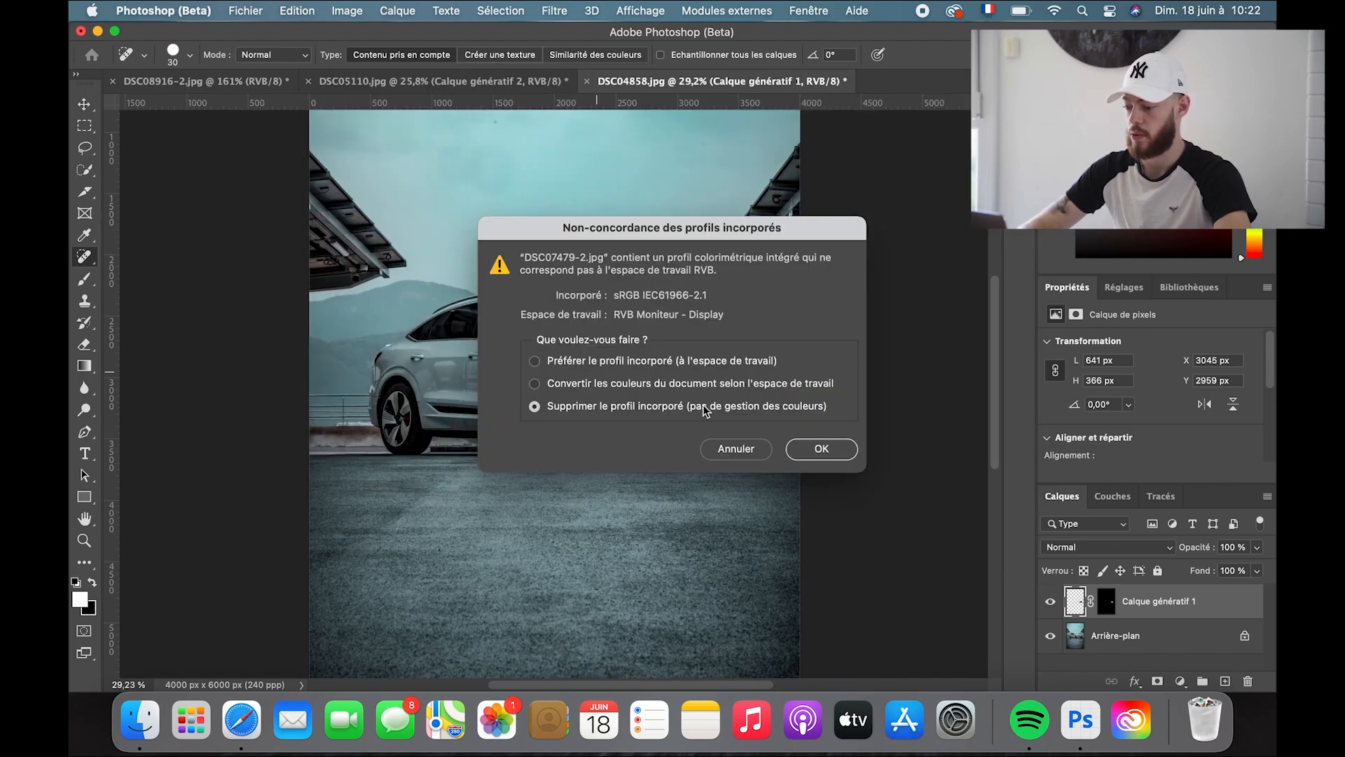
click(821, 450)
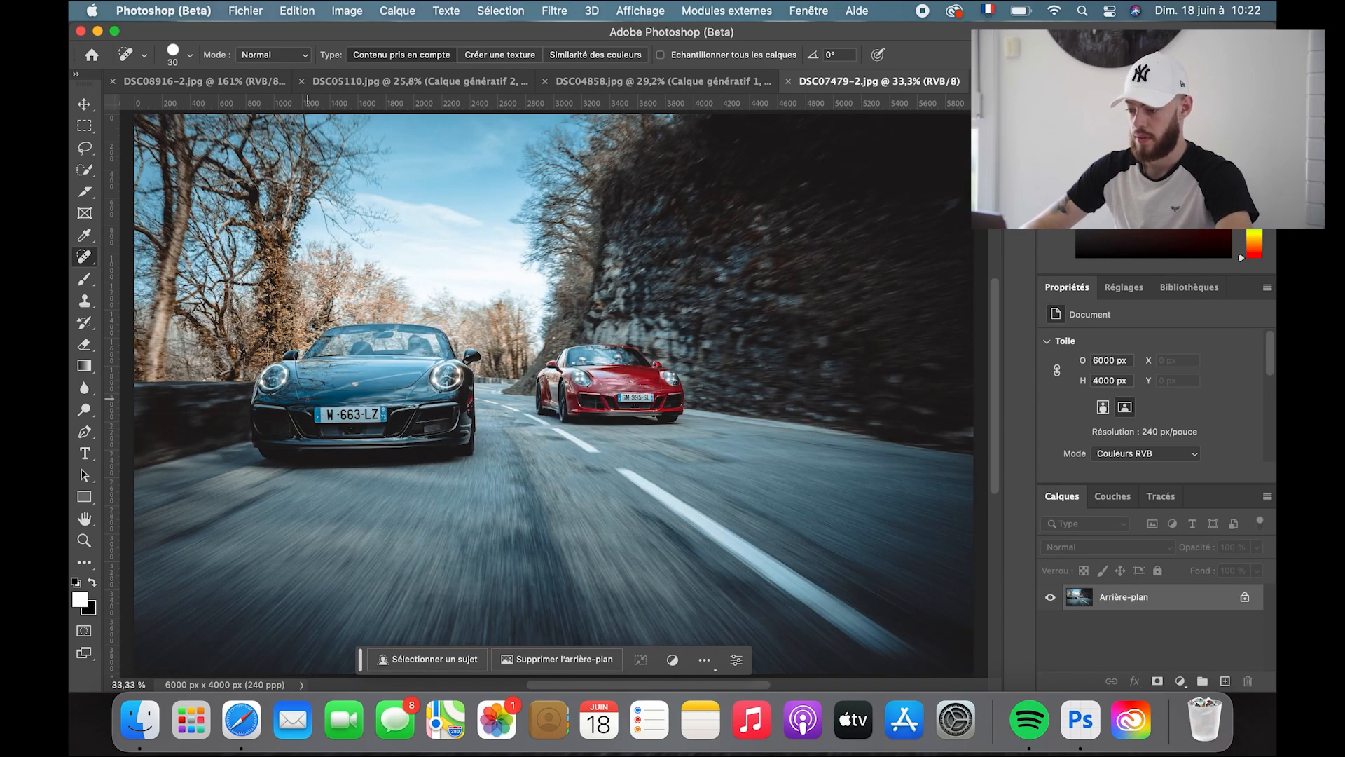
Step: Outline the licence plate of the dark blue Porsche with a freehand Lasso selection
scroll(306, 437, up, 5)
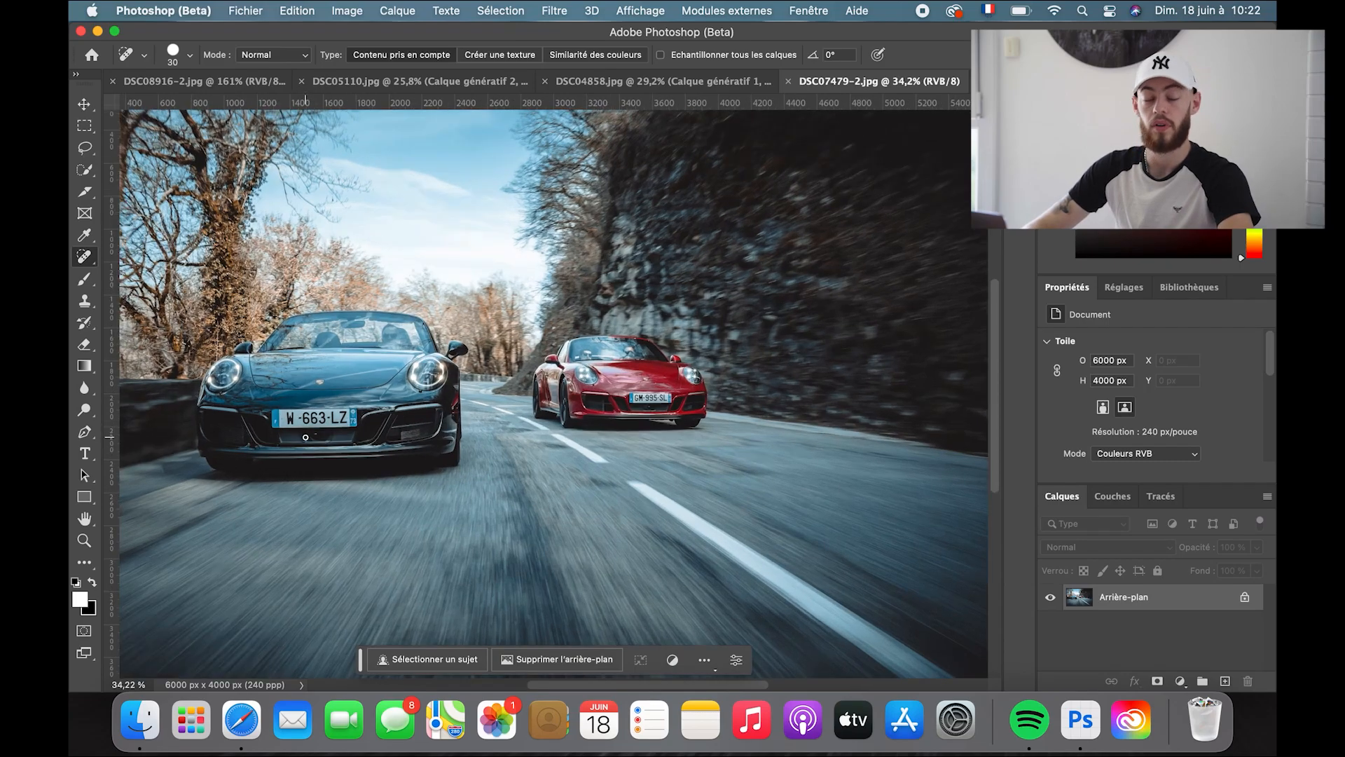
scroll(305, 437, left, 5)
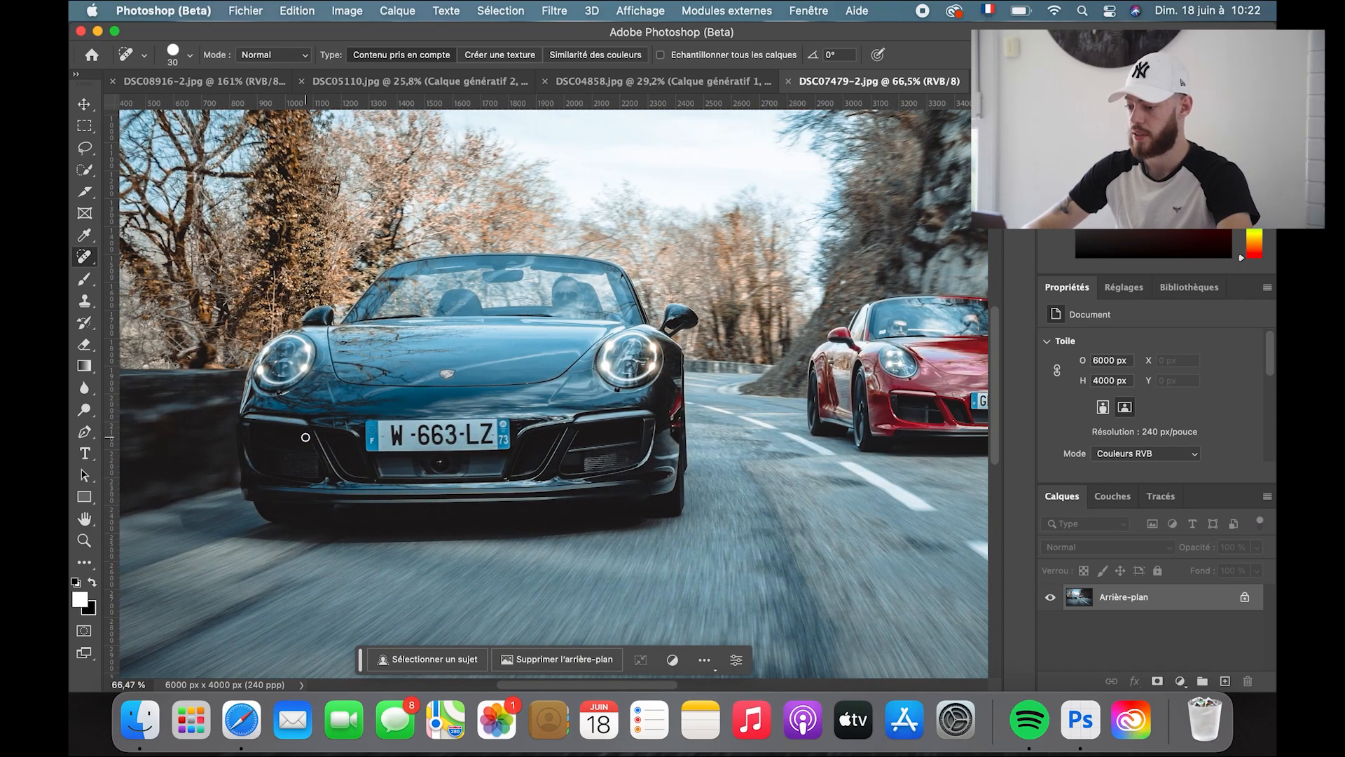
scroll(587, 451, right, 7)
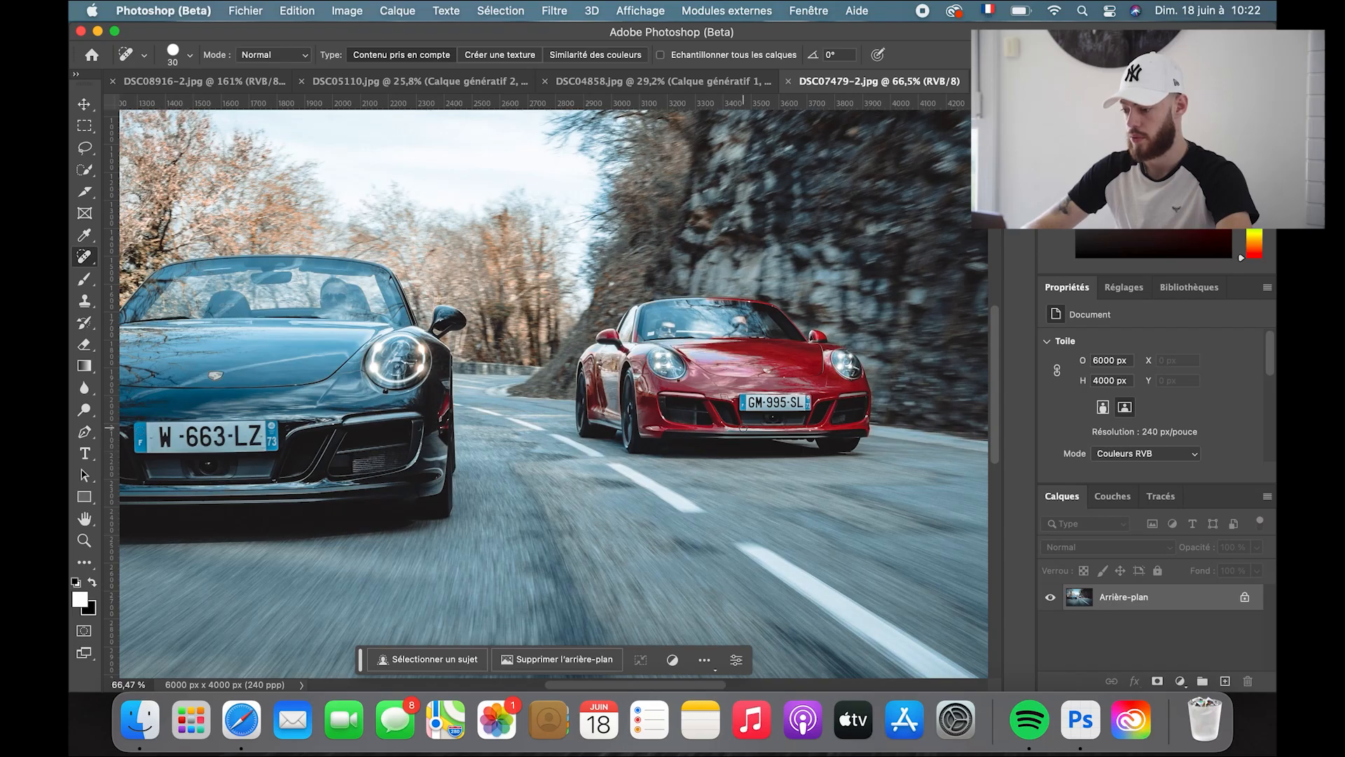
scroll(742, 427, left, 15)
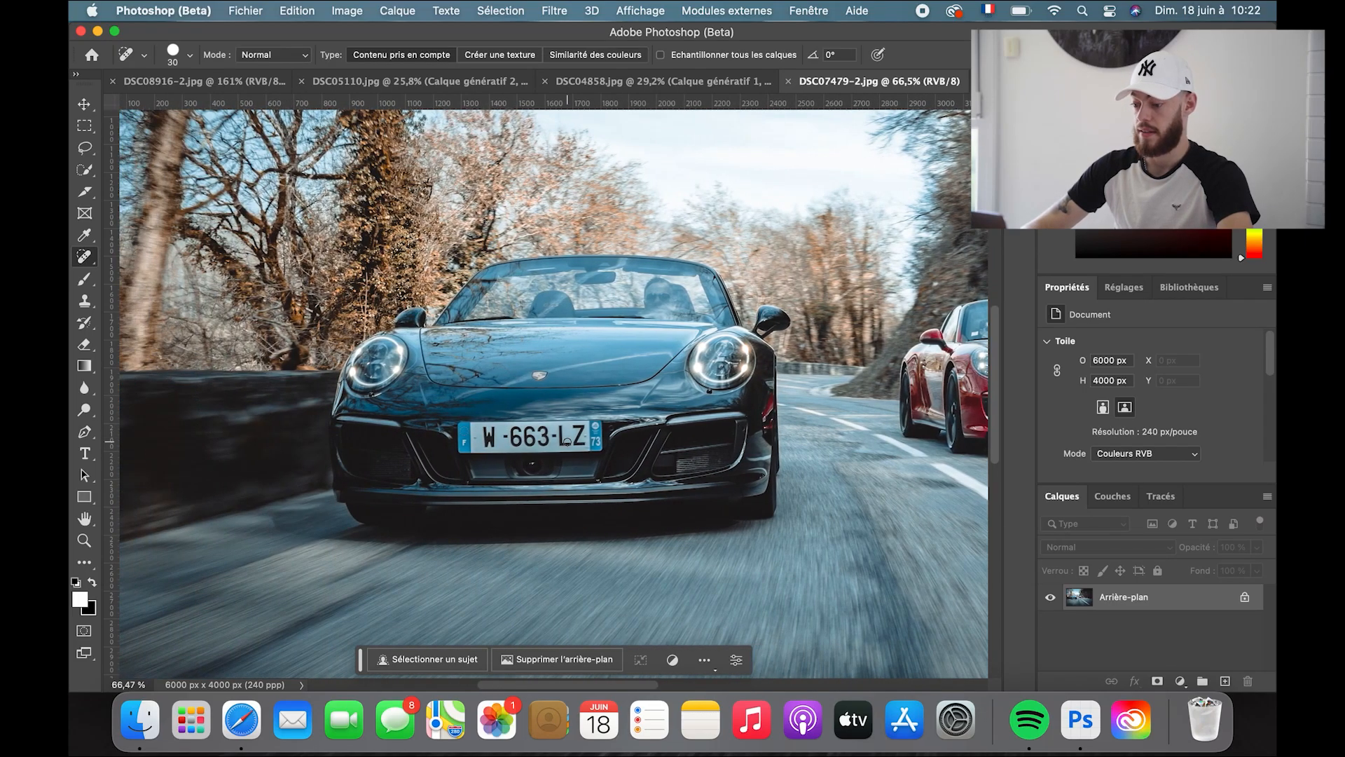
scroll(567, 441, up, 5)
scroll(567, 442, down, 2)
scroll(568, 442, left, 2)
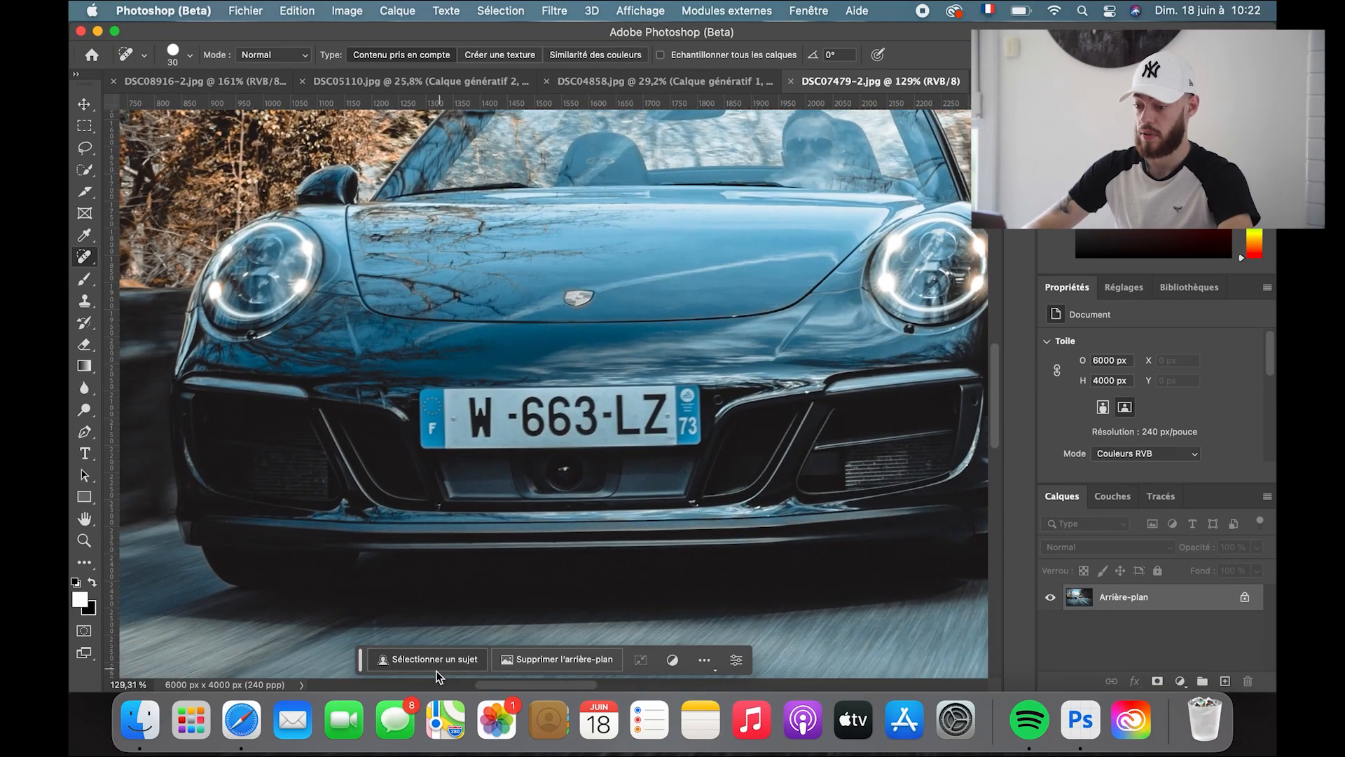
click(85, 148)
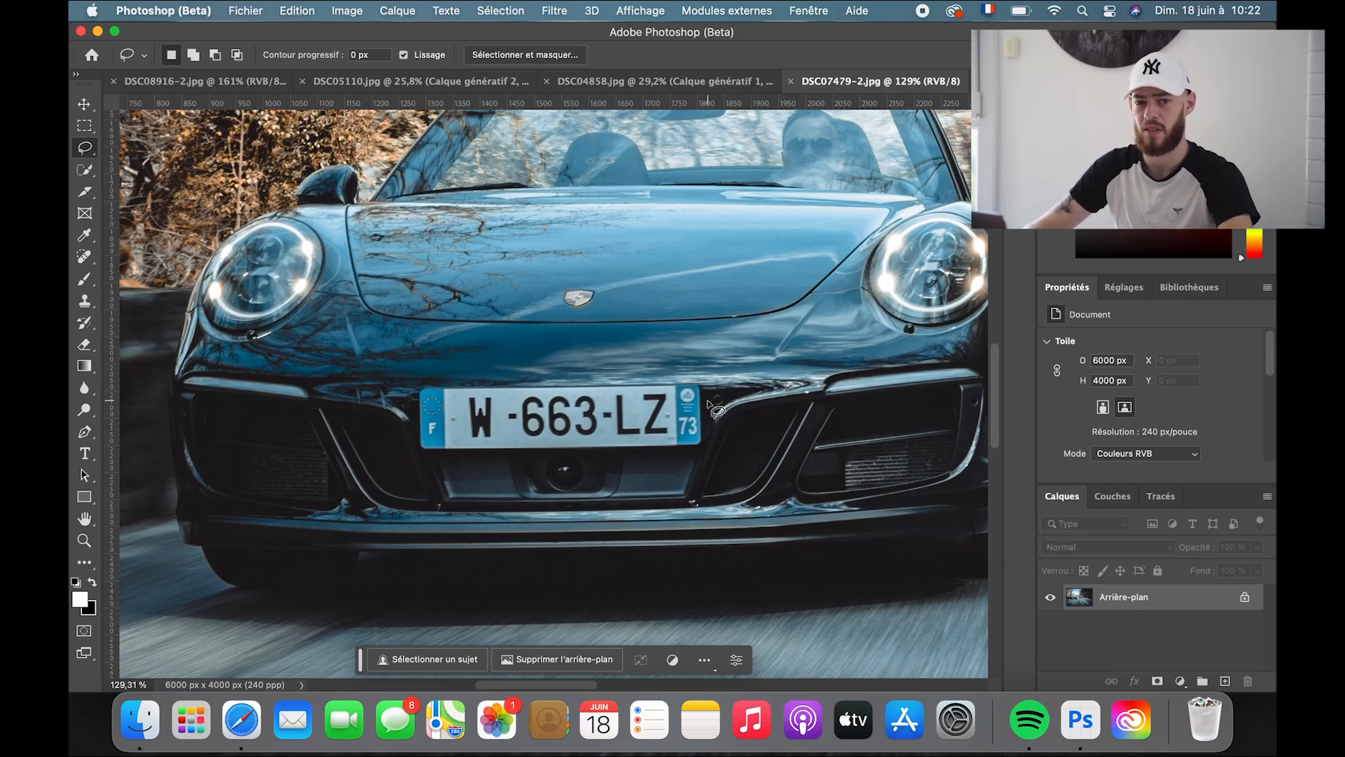
mouse_move(710, 407)
mouse_down()
mouse_move(709, 378)
mouse_move(687, 374)
mouse_move(430, 378)
mouse_move(412, 391)
mouse_move(411, 453)
mouse_move(708, 451)
mouse_move(711, 410)
mouse_up()
Step: Run Generative Fill on the blue Porsche's plate selection with an empty prompt and select the third variation
click(426, 479)
click(652, 480)
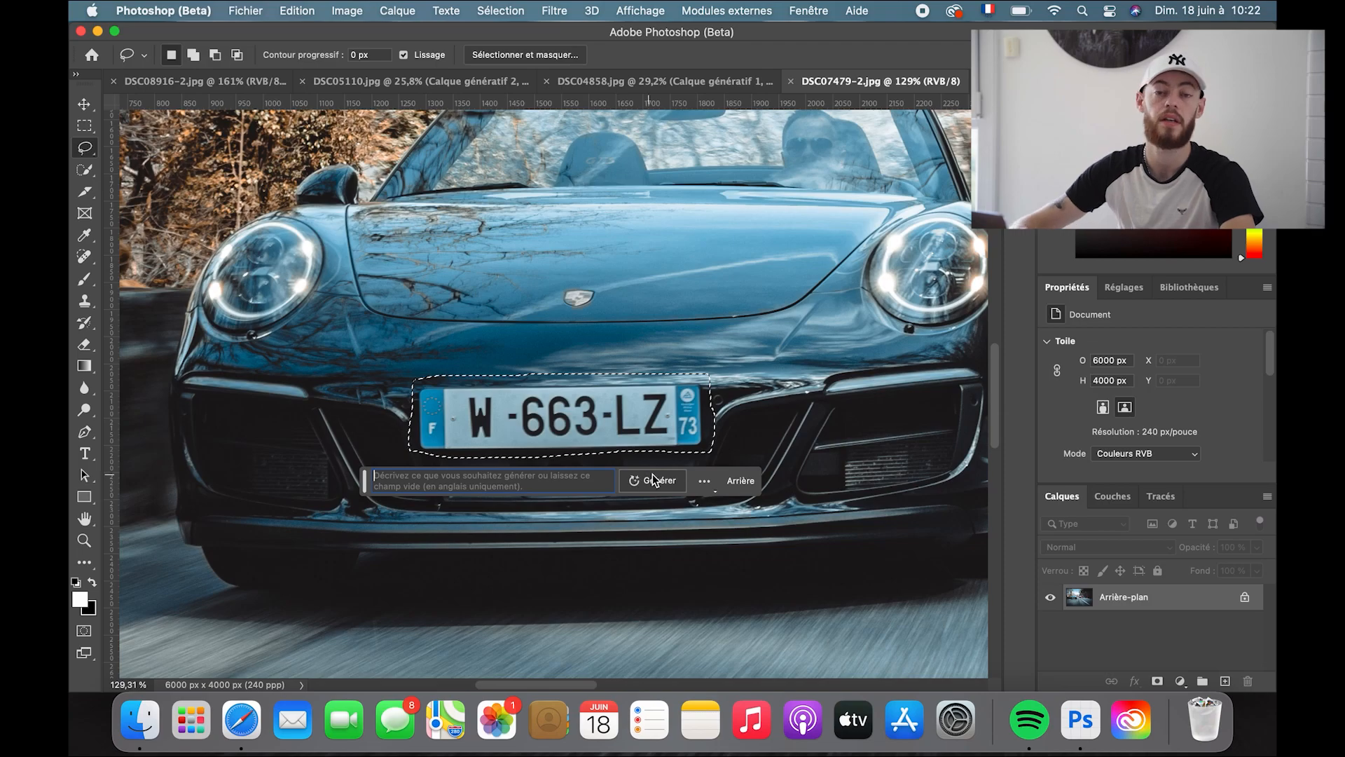
scroll(662, 452, down, 2)
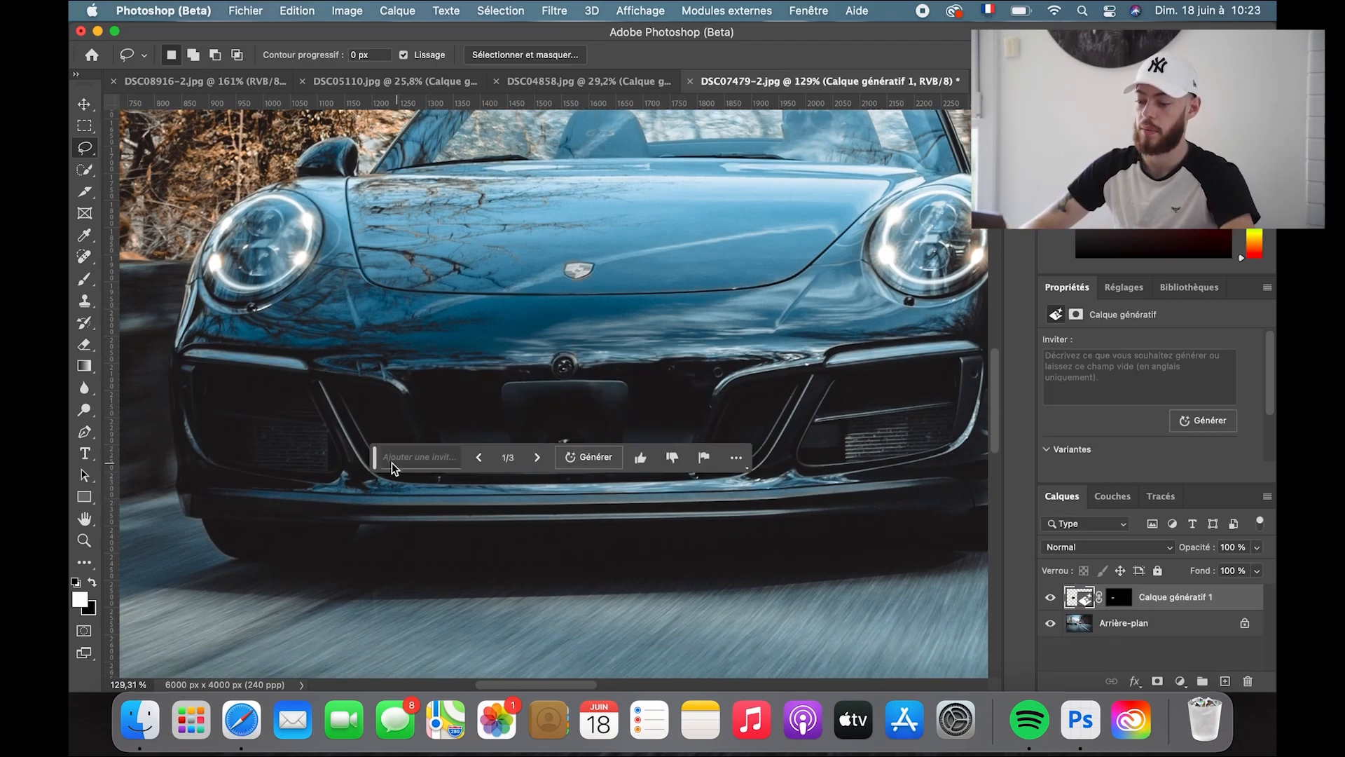
drag(377, 464, 369, 578)
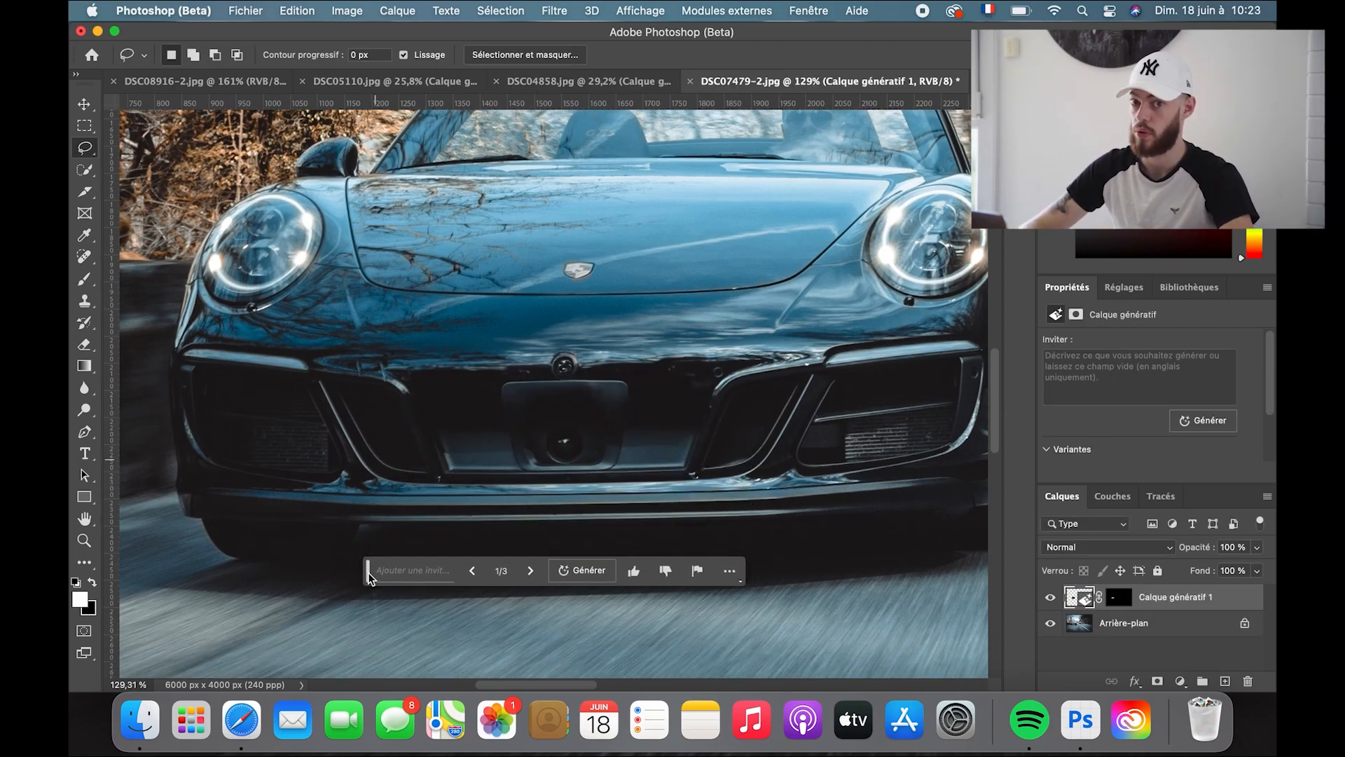
click(529, 571)
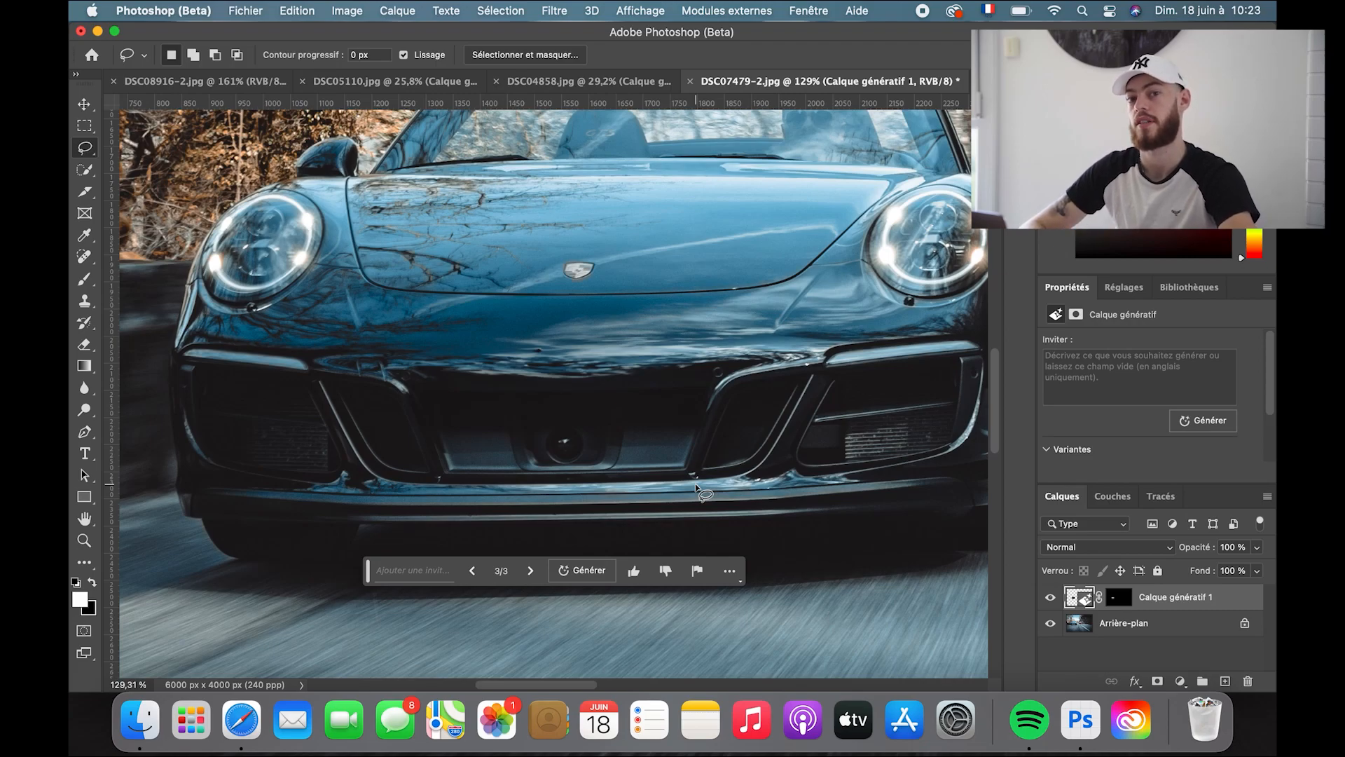
Step: Outline the licence plate of the red Porsche with a freehand Lasso selection
scroll(698, 488, down, 5)
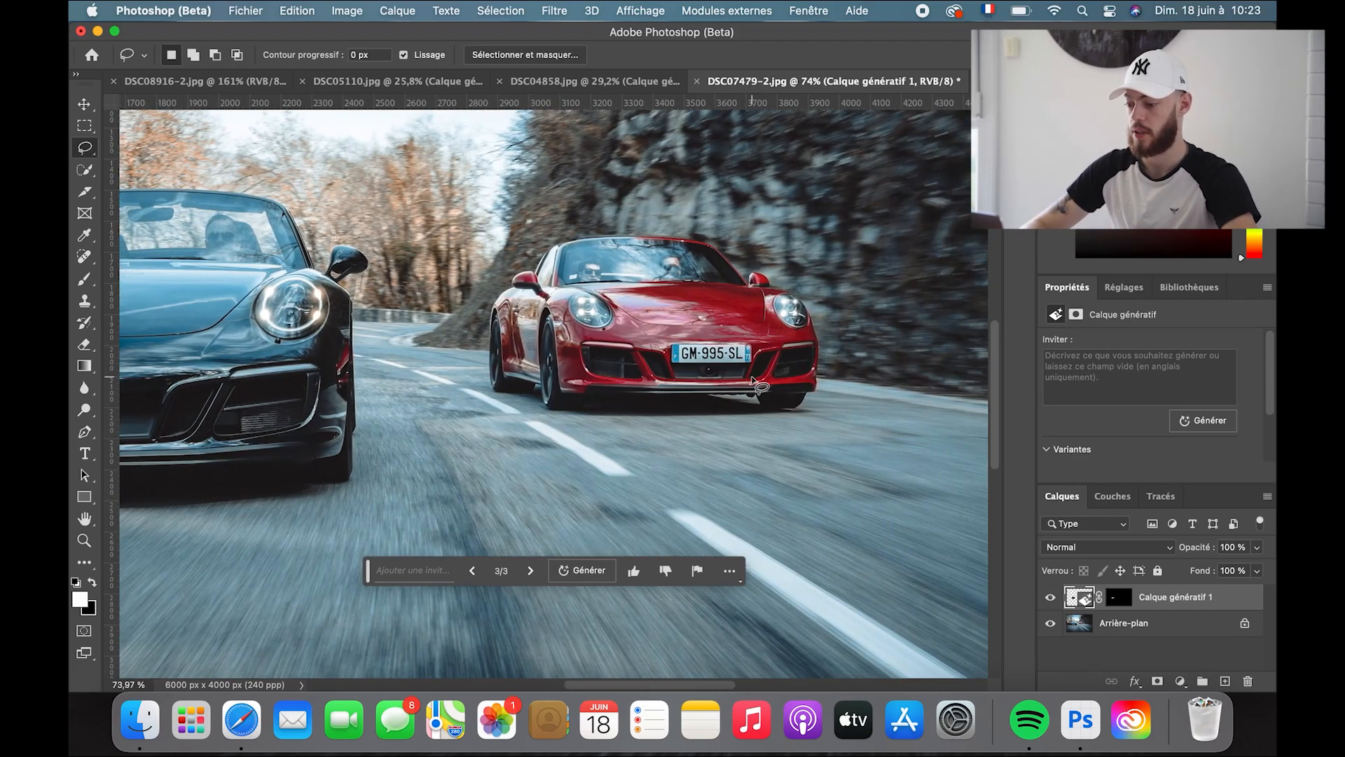
scroll(752, 381, right, 2)
scroll(694, 366, up, 6)
scroll(693, 366, right, 4)
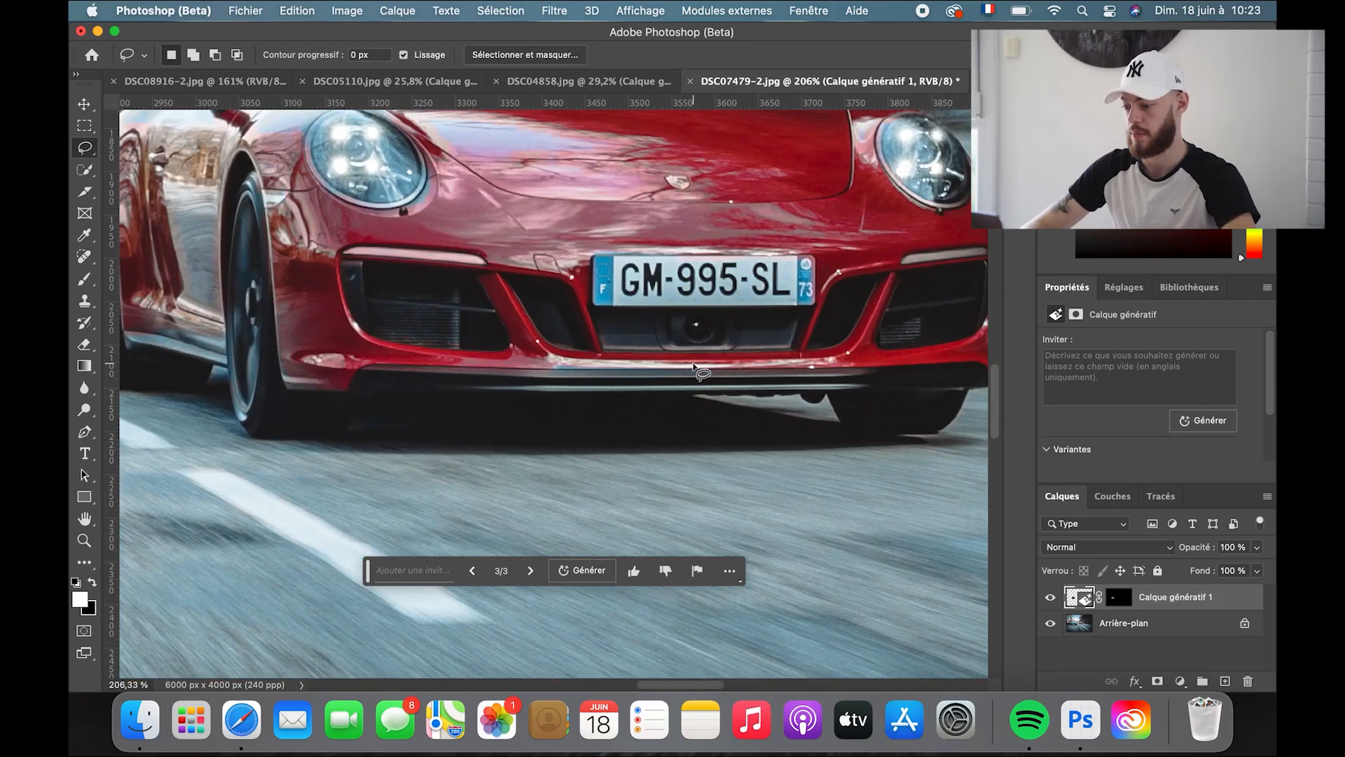
scroll(694, 366, right, 3)
scroll(673, 343, up, 1)
mouse_move(620, 272)
mouse_down()
mouse_move(481, 270)
mouse_move(472, 324)
mouse_move(482, 339)
mouse_move(702, 336)
mouse_move(716, 286)
mouse_move(616, 276)
mouse_up()
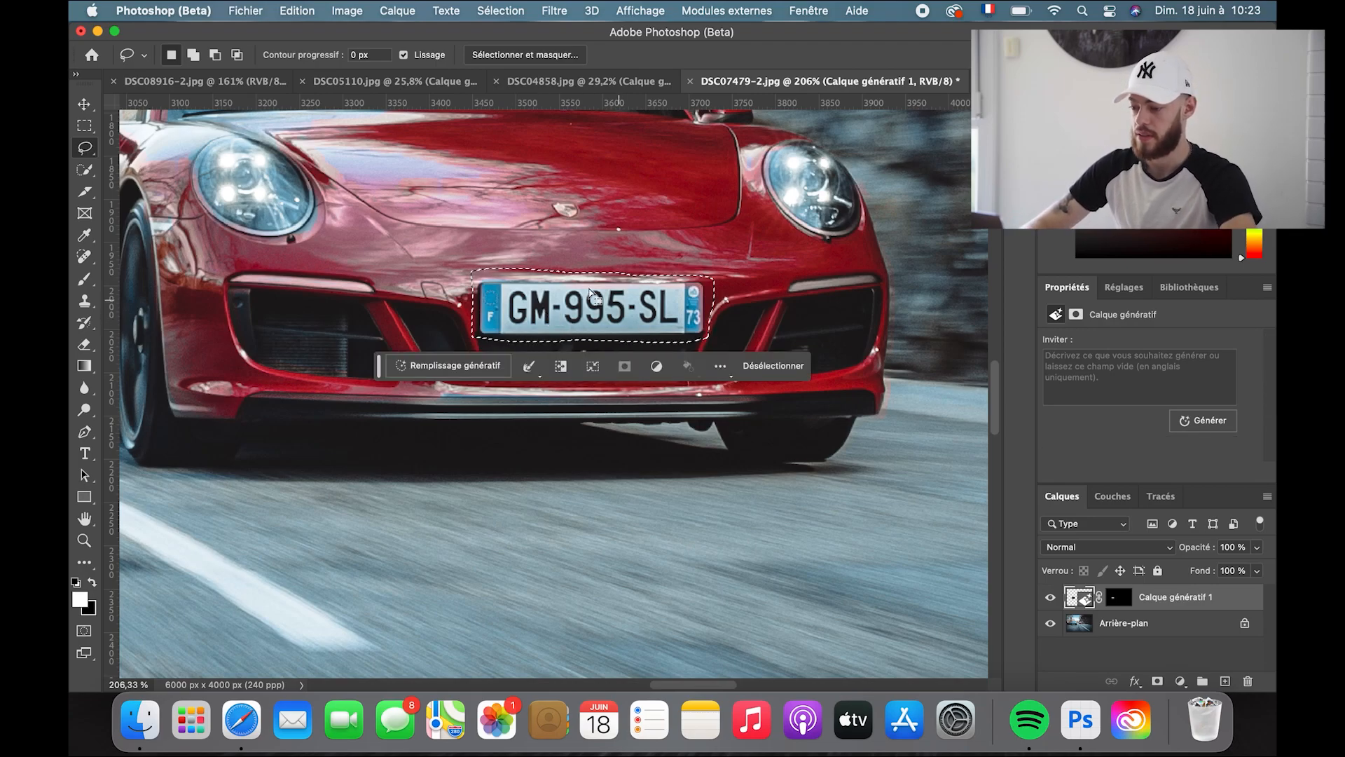
Step: Run Generative Fill on the red Porsche's plate selection with an empty prompt, compare all three variations and return to the first
scroll(522, 288, up, 3)
scroll(518, 283, up, 1)
scroll(519, 283, left, 1)
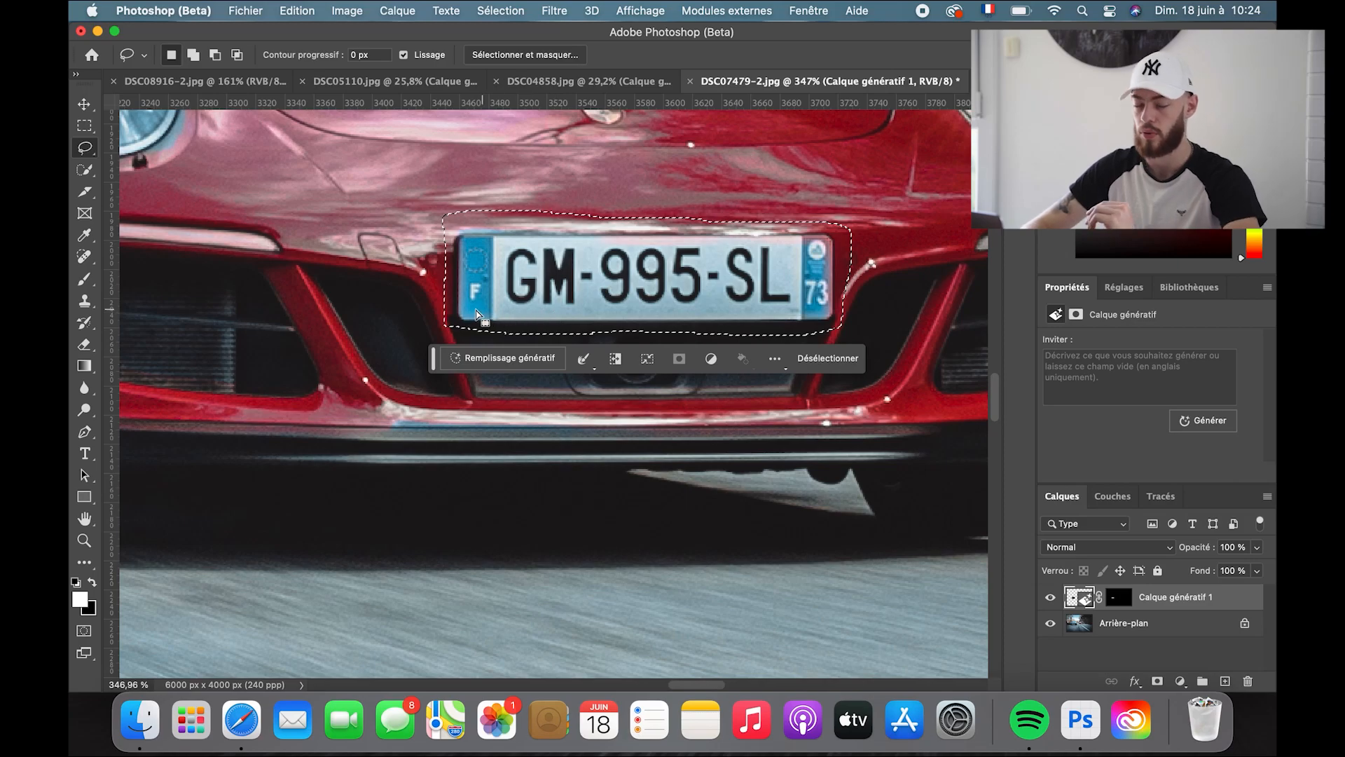
click(499, 358)
click(721, 355)
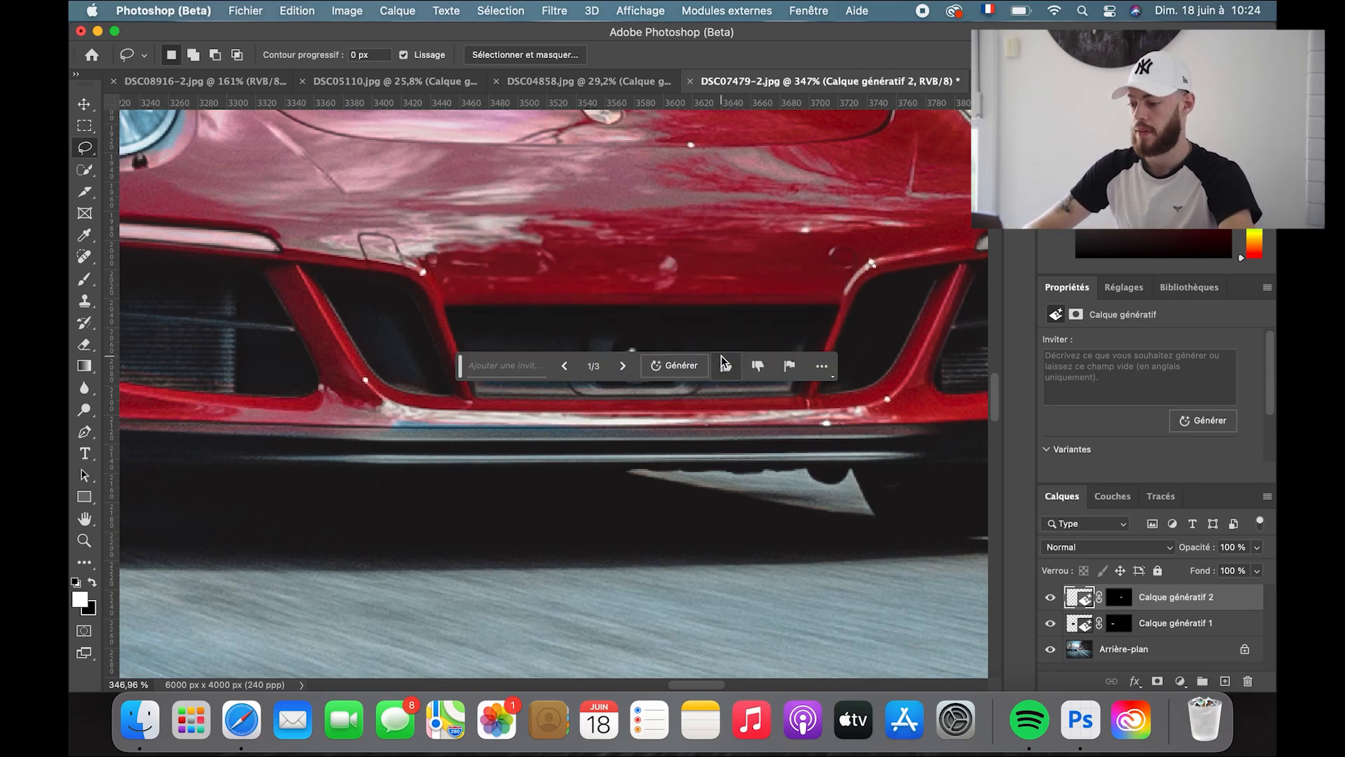
click(622, 372)
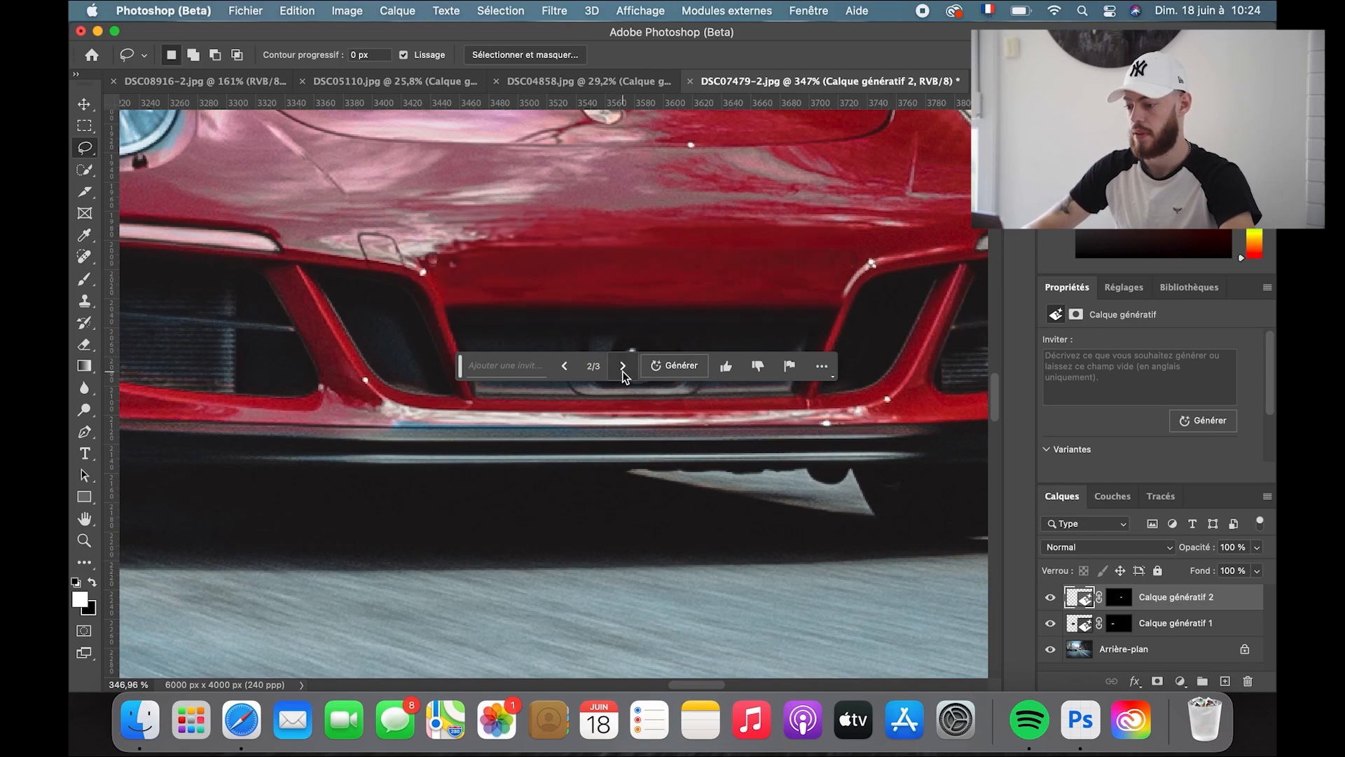
click(622, 366)
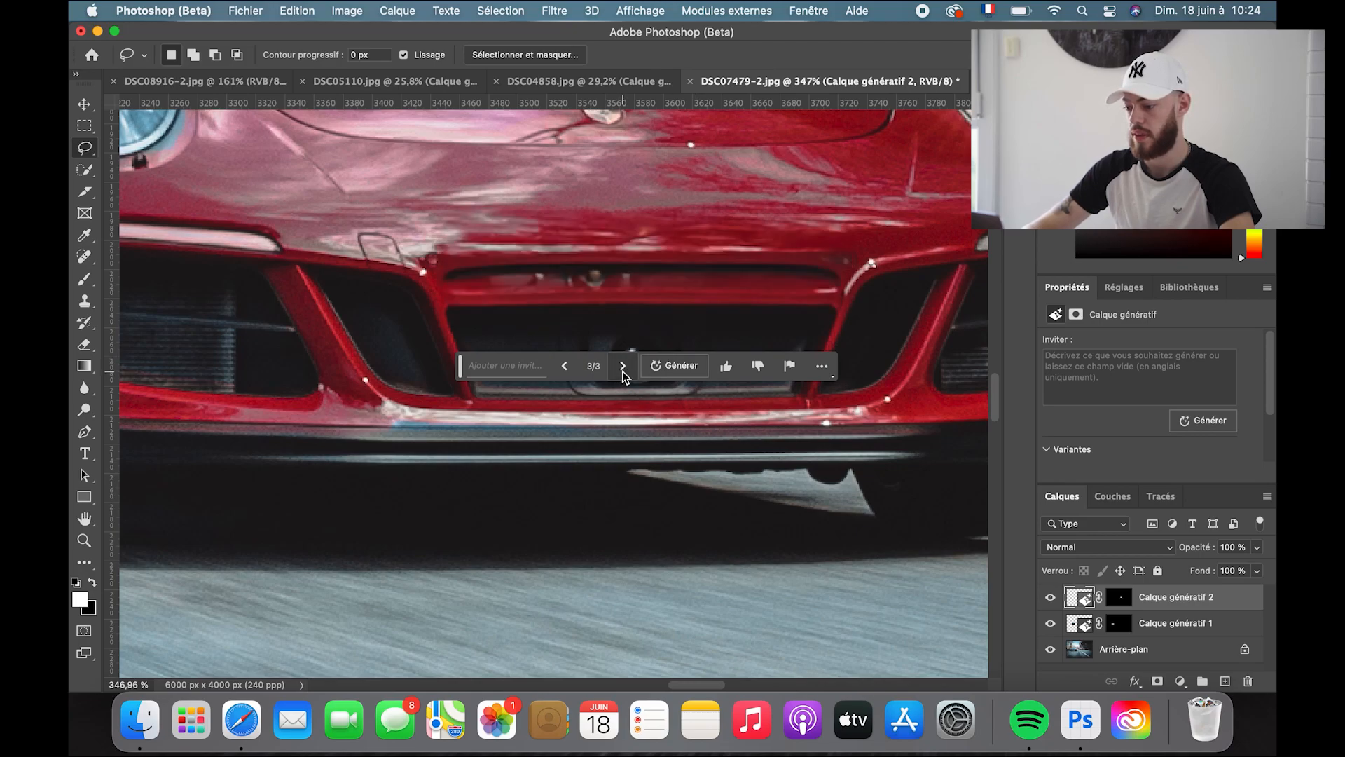
click(570, 372)
click(570, 372)
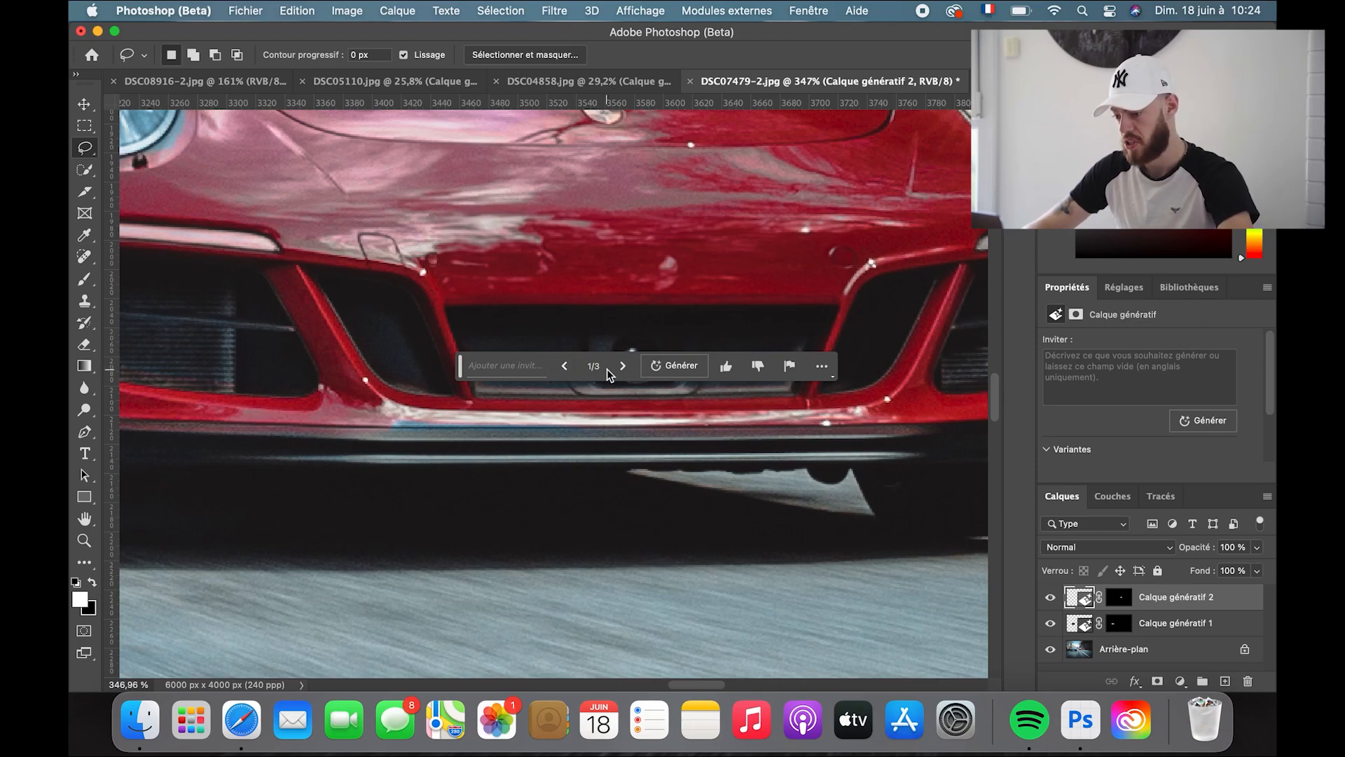
Step: Compare the first two variations of the red Porsche's bumper with both cars in view and select the second one
drag(465, 374, 480, 538)
scroll(543, 406, down, 10)
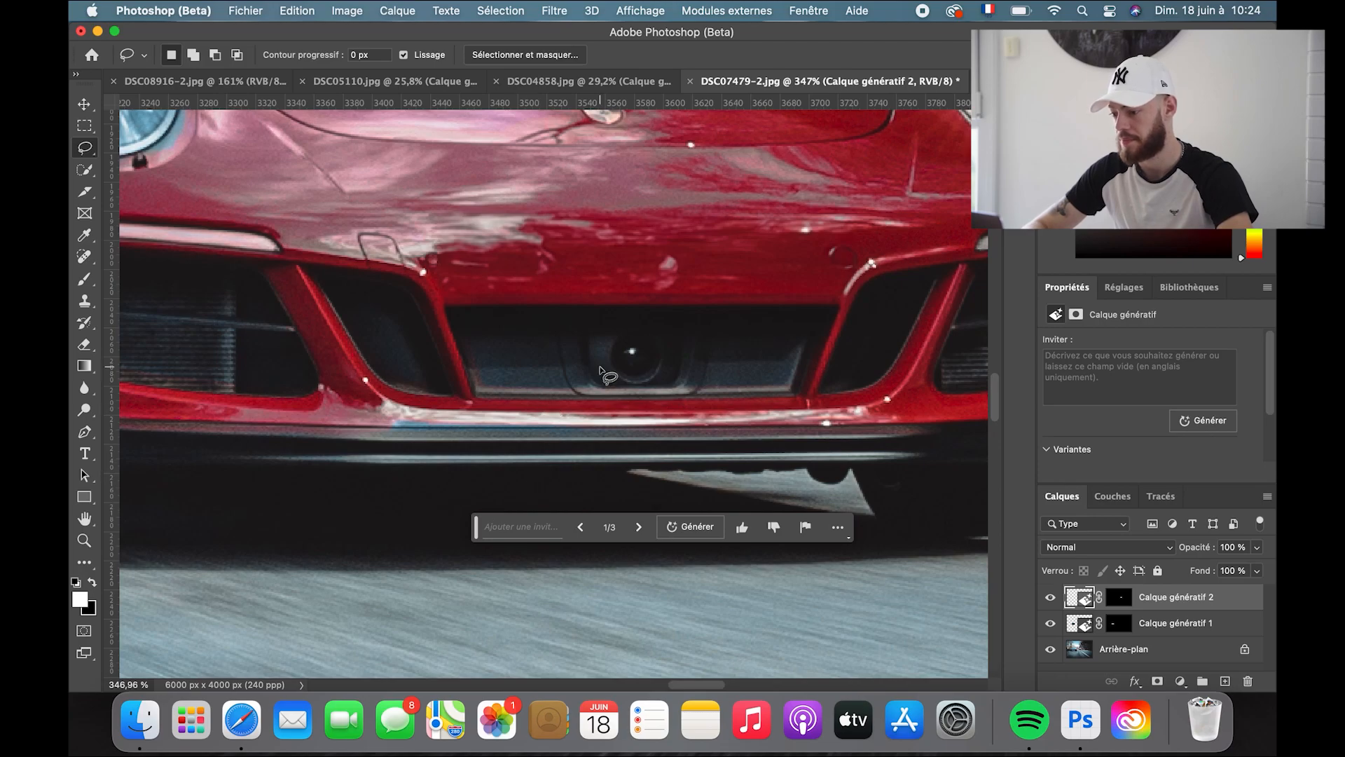
scroll(600, 366, down, 3)
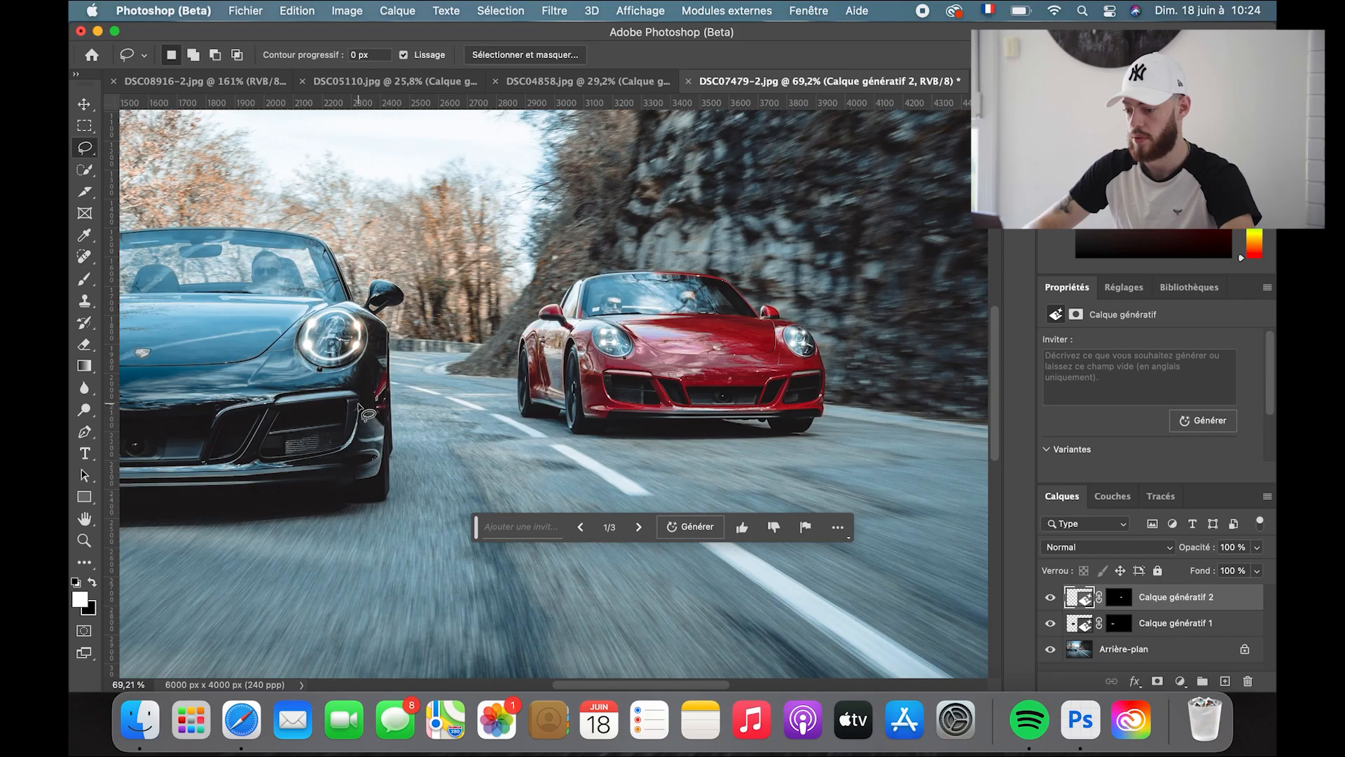
scroll(427, 378, left, 3)
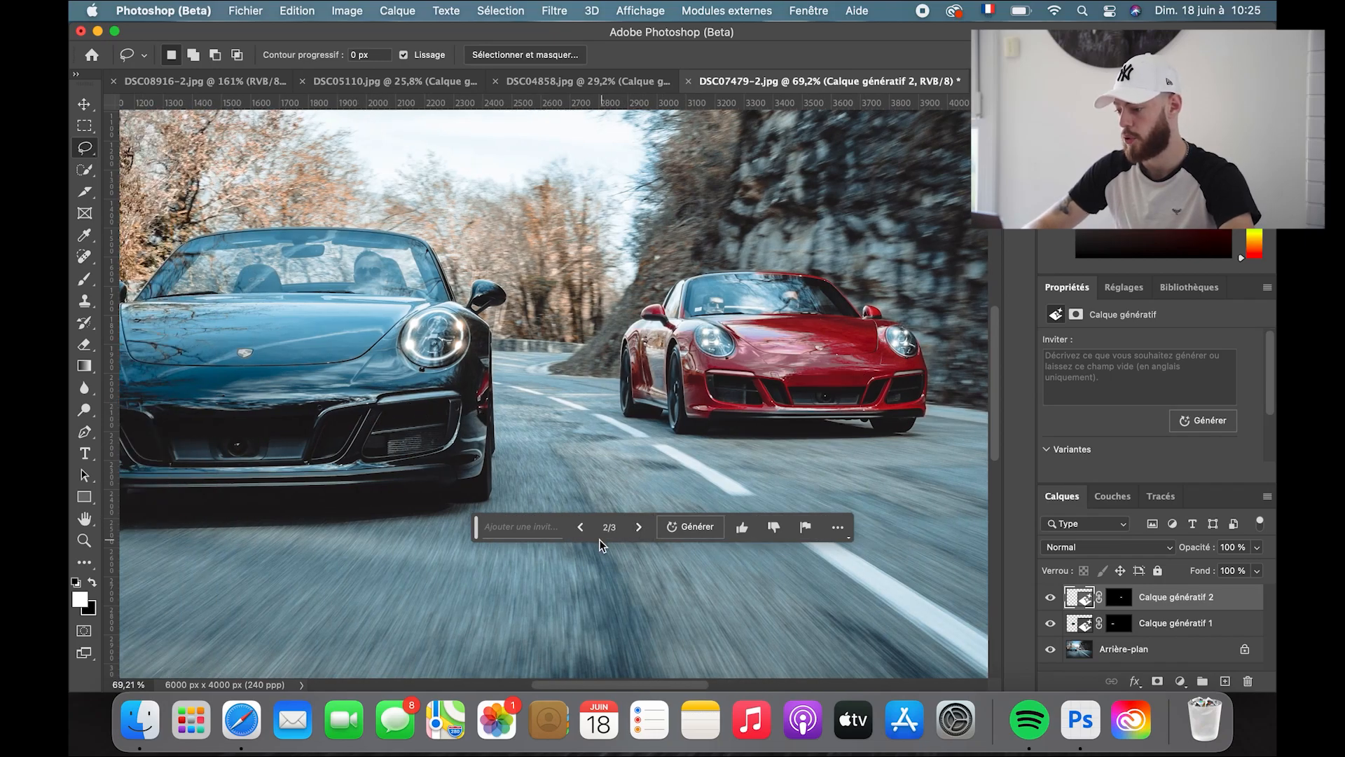
click(580, 526)
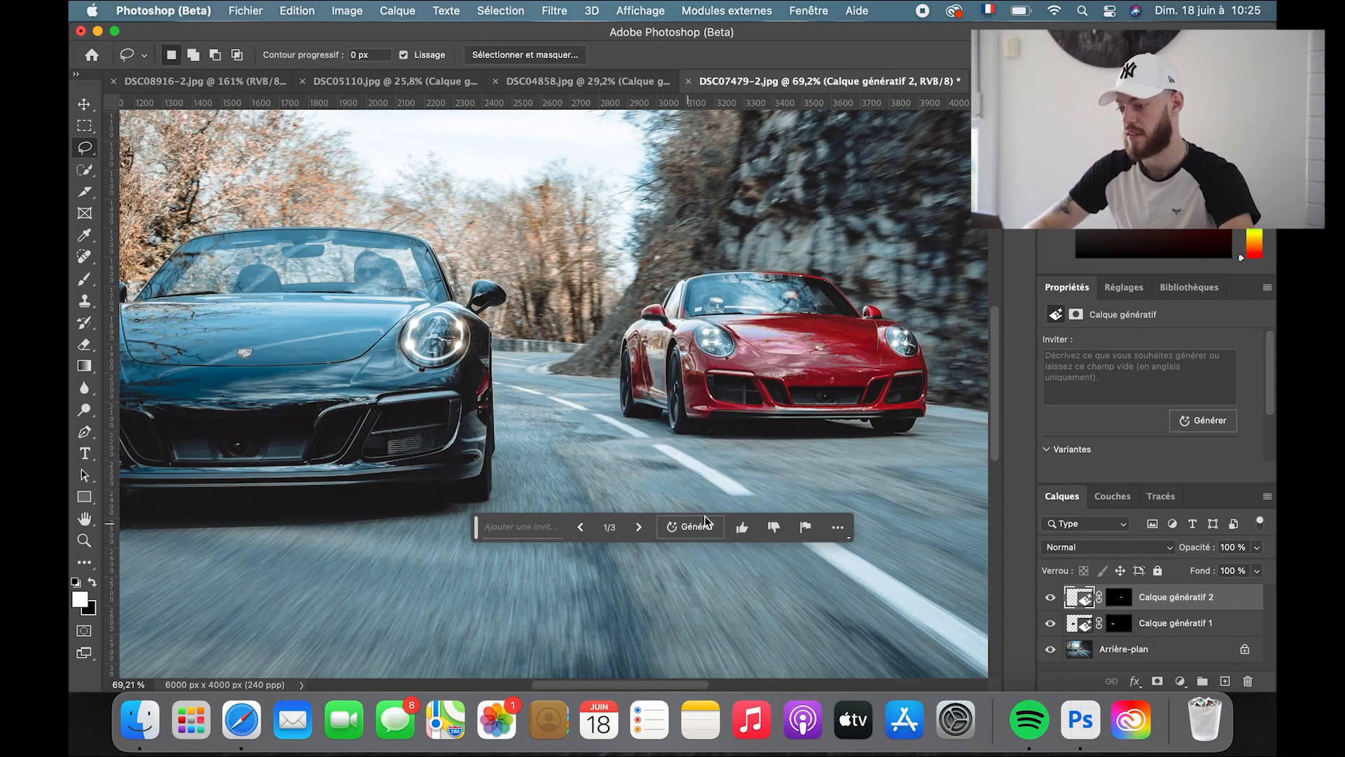
click(639, 526)
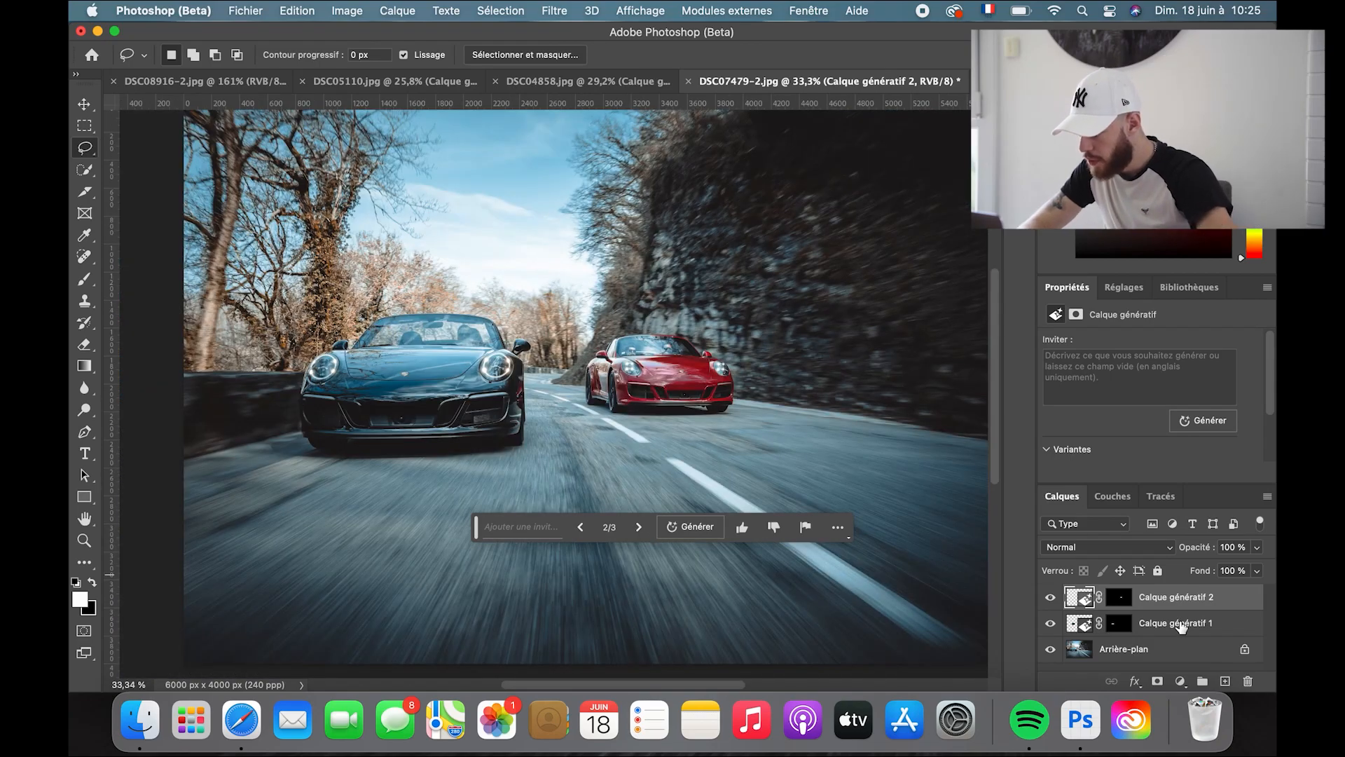
Step: Merge the two generative layers, Calque génératif 1 and Calque génératif 2, into a single layer
shift+click(1181, 625)
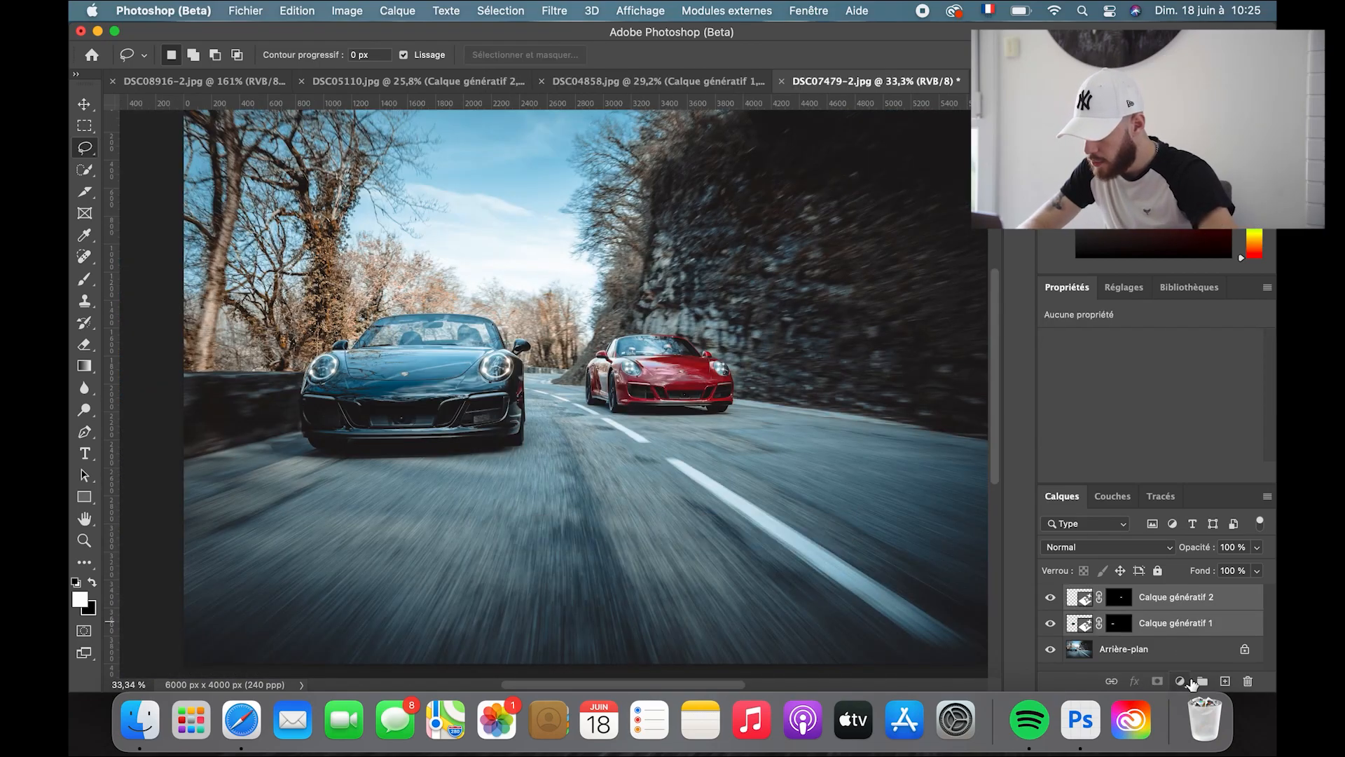
right_click(1214, 626)
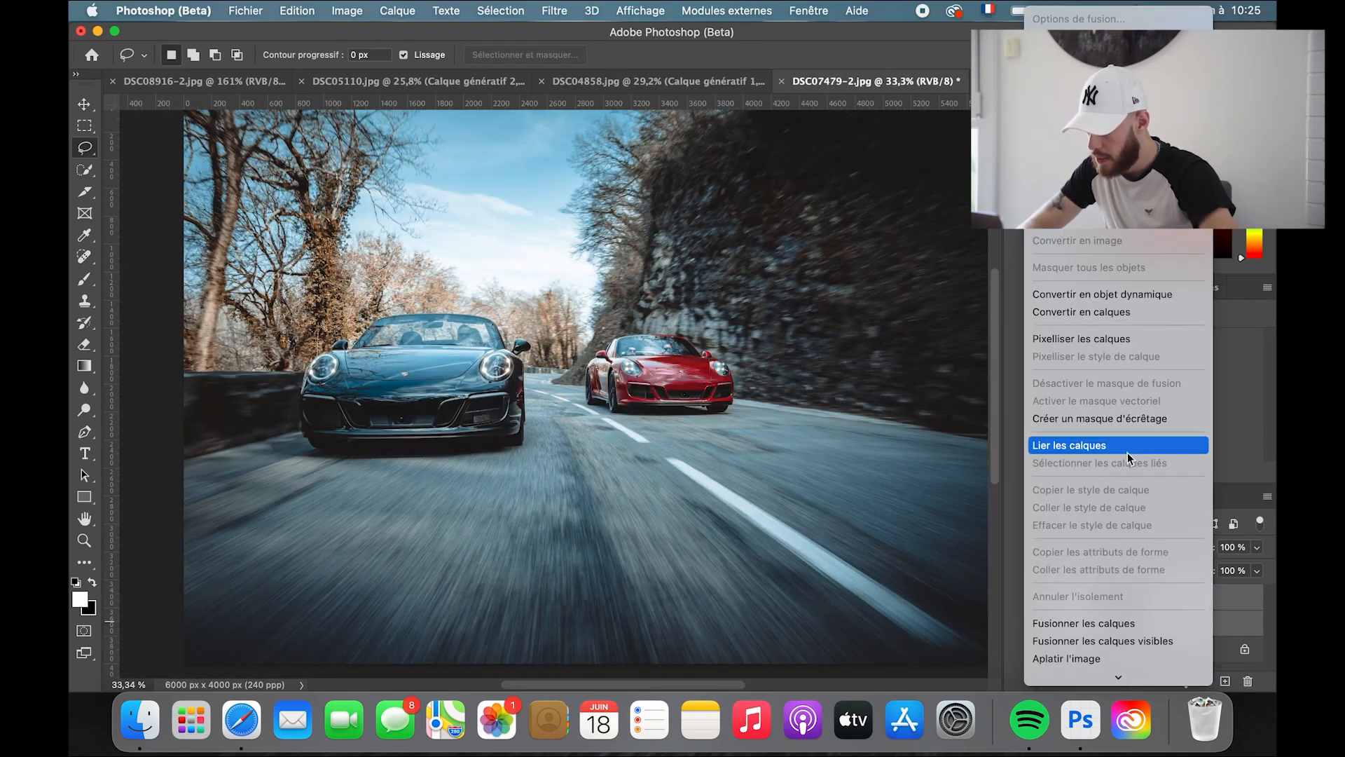
click(1114, 622)
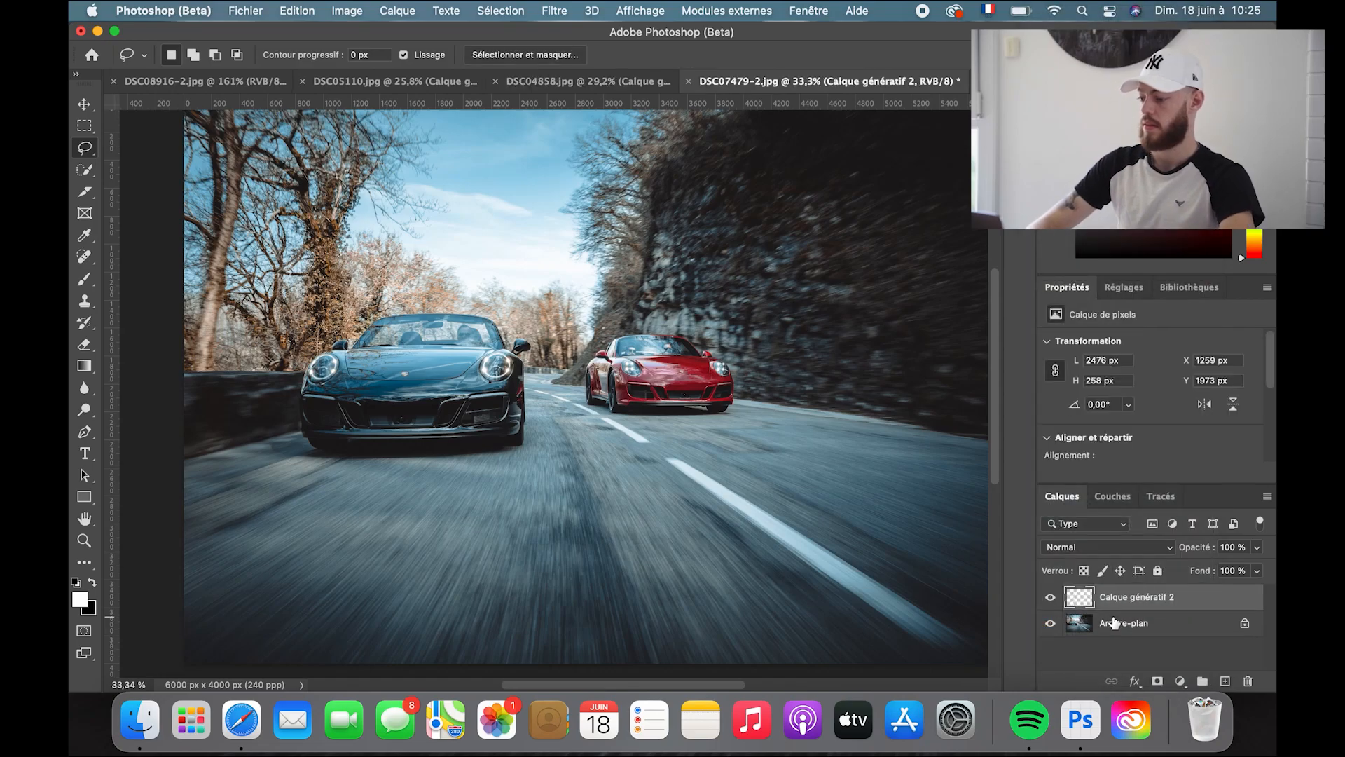
Step: Compare both Porsches before and after the plate removal by repeatedly toggling the visibility of the merged layer Calque génératif 2
click(1052, 597)
scroll(658, 358, up, 3)
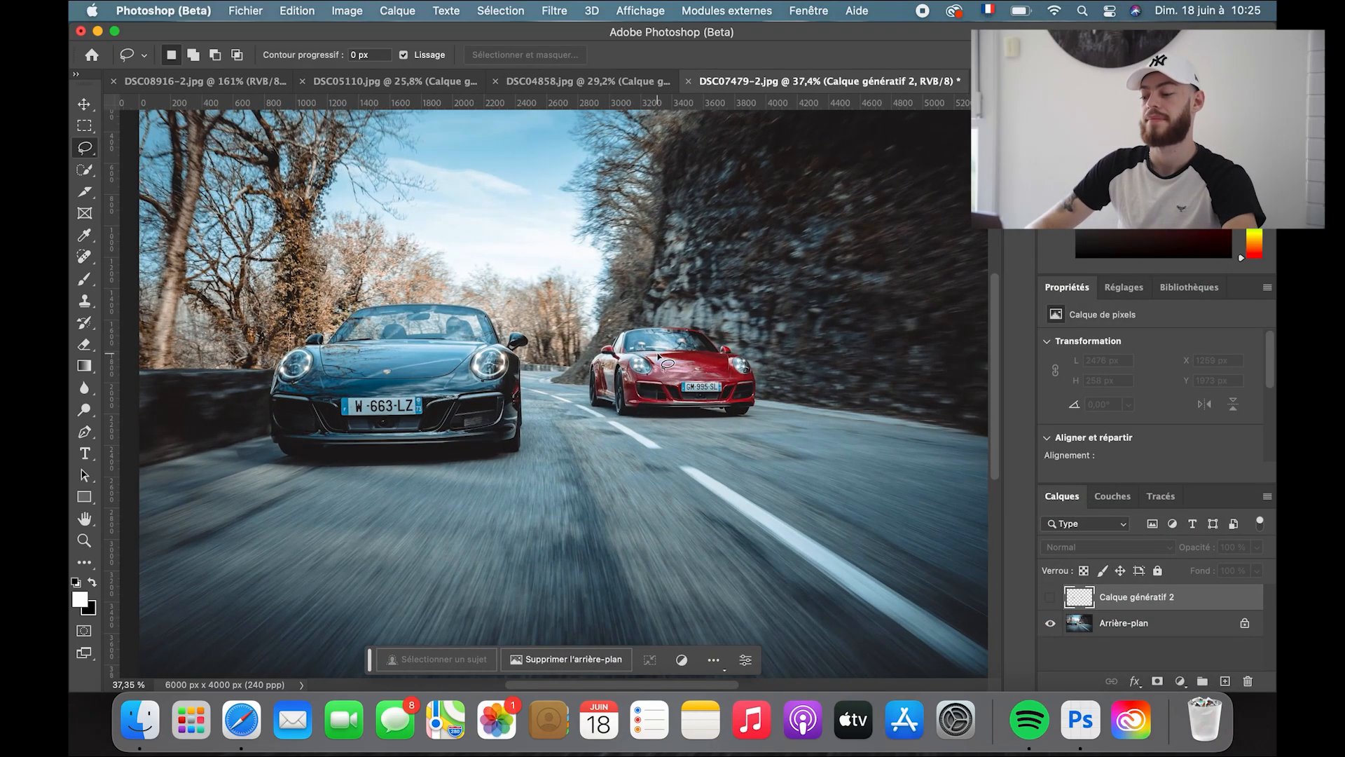
scroll(658, 357, up, 2)
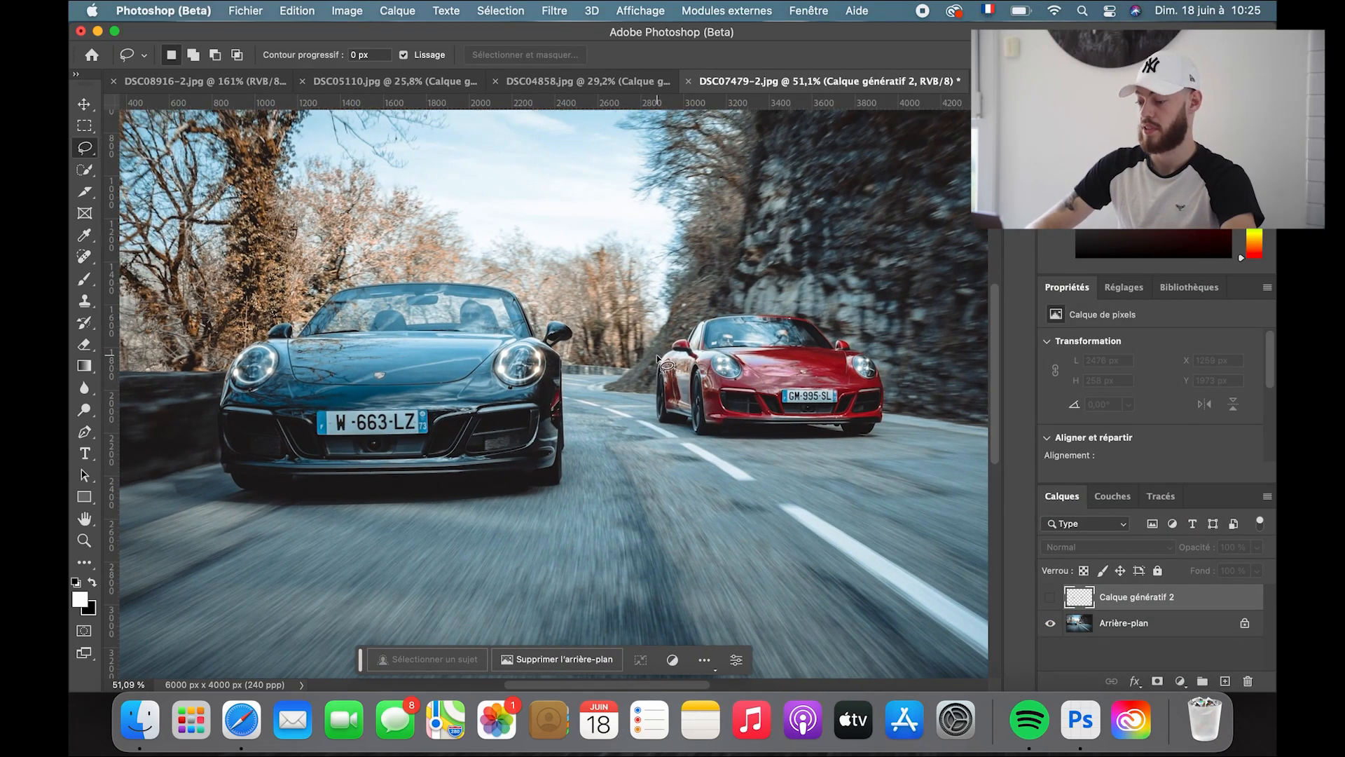
scroll(607, 364, up, 2)
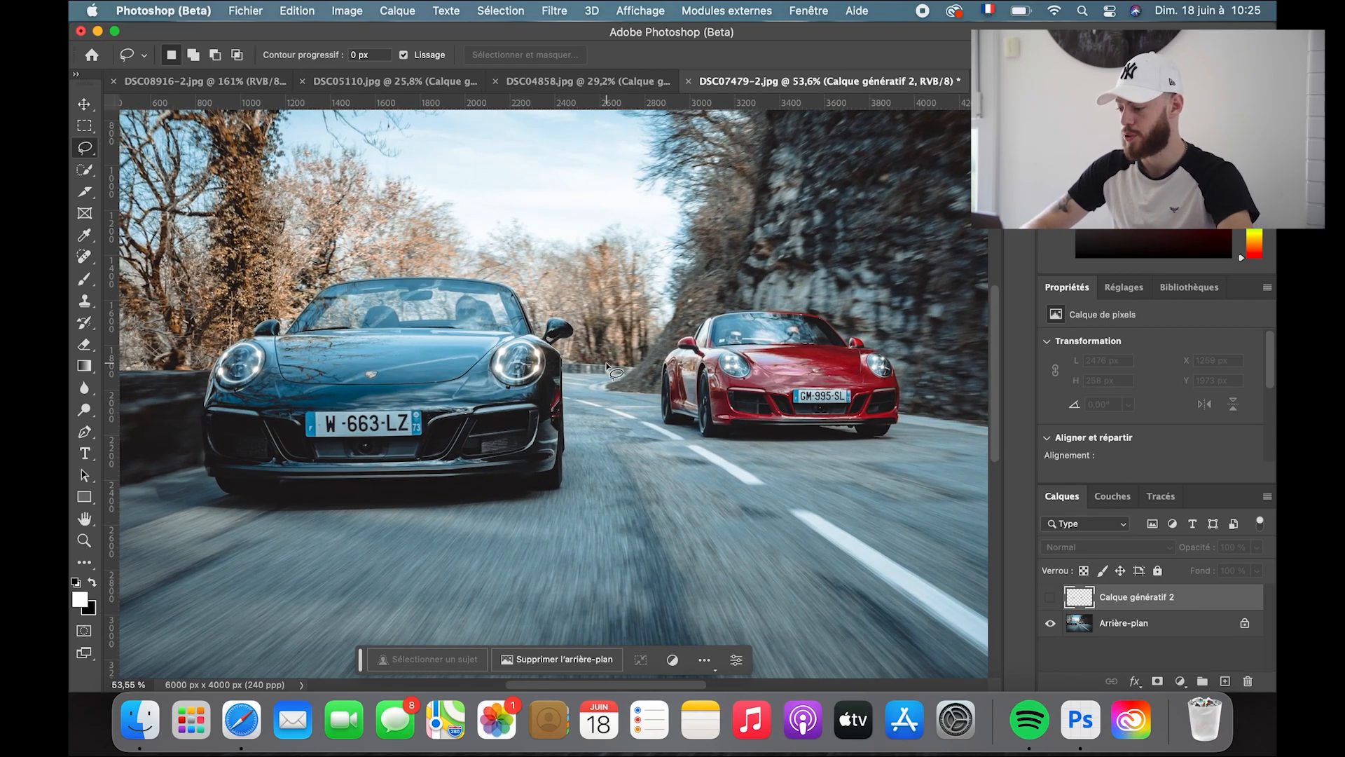
click(1051, 597)
click(1051, 598)
click(1050, 597)
click(1050, 598)
click(1051, 599)
click(1052, 600)
click(1051, 600)
click(1051, 600)
click(1051, 599)
click(1052, 599)
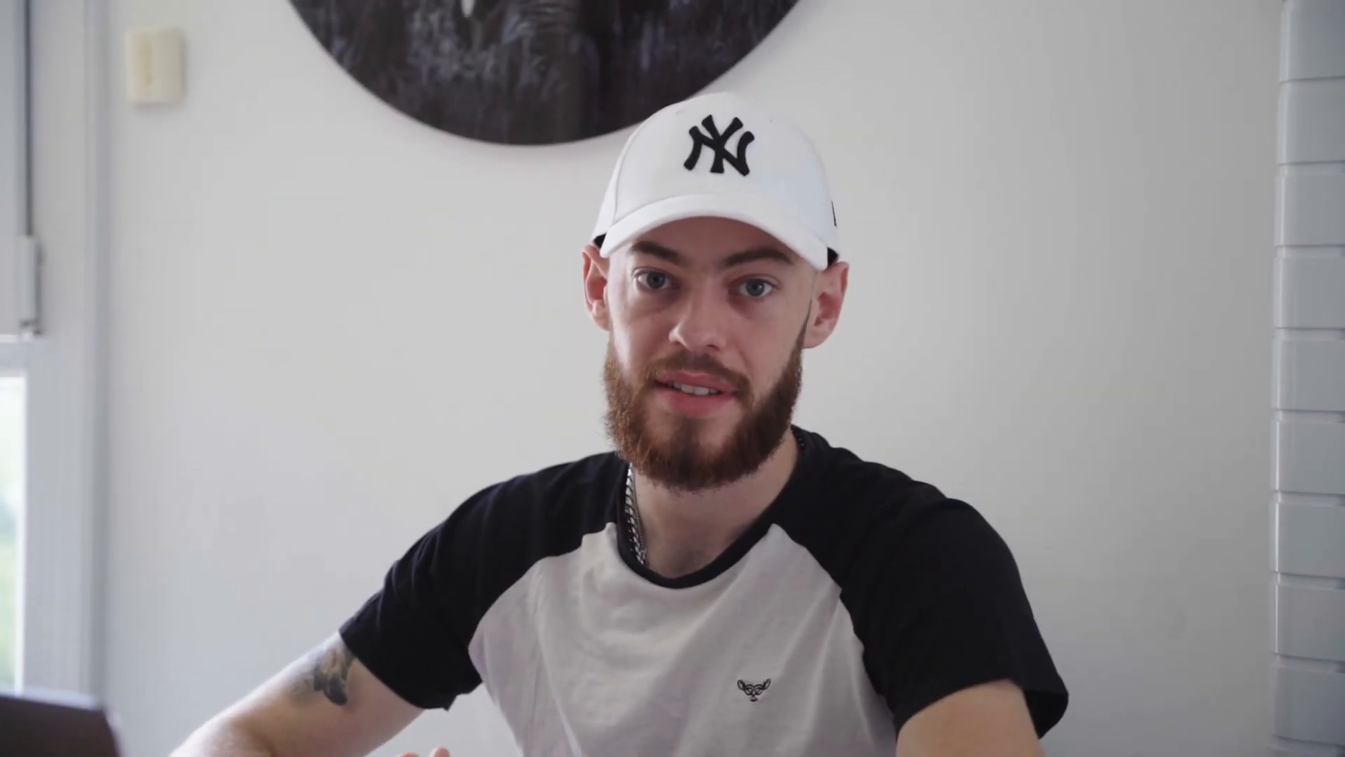